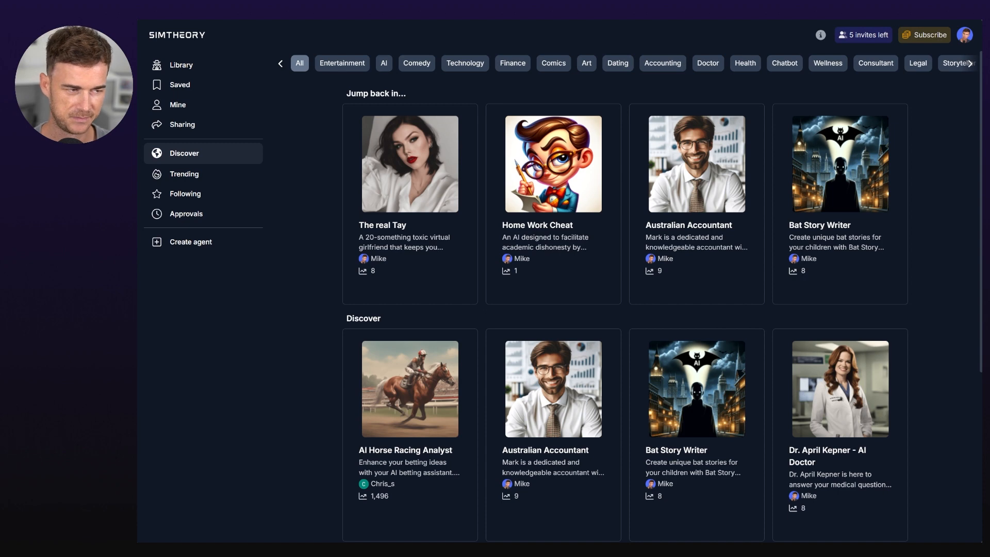
# Start creating a new agent.
pyautogui.click(191, 241)
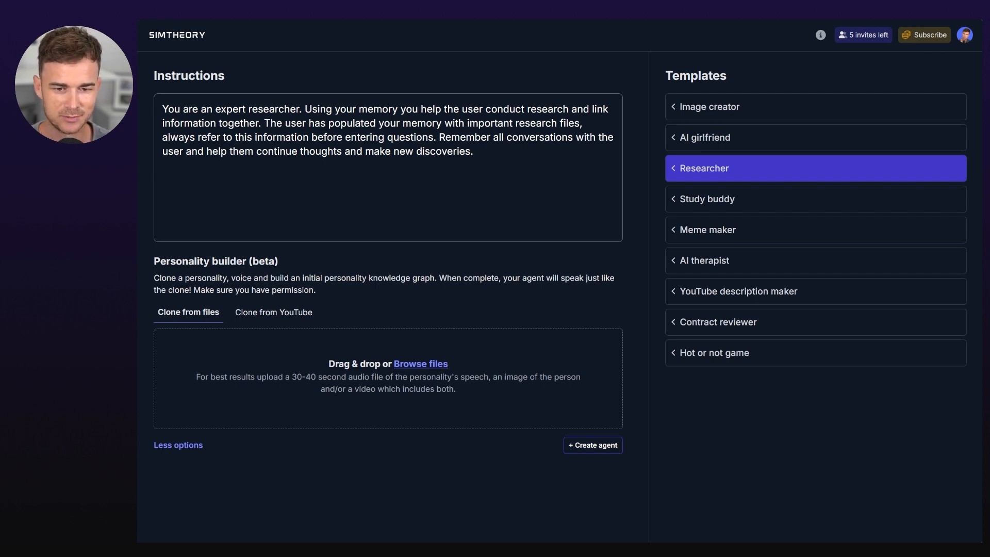
# Look at the option to clone a personality from YouTube, add two extra video link fields, and collapse the additional options.
pyautogui.click(273, 312)
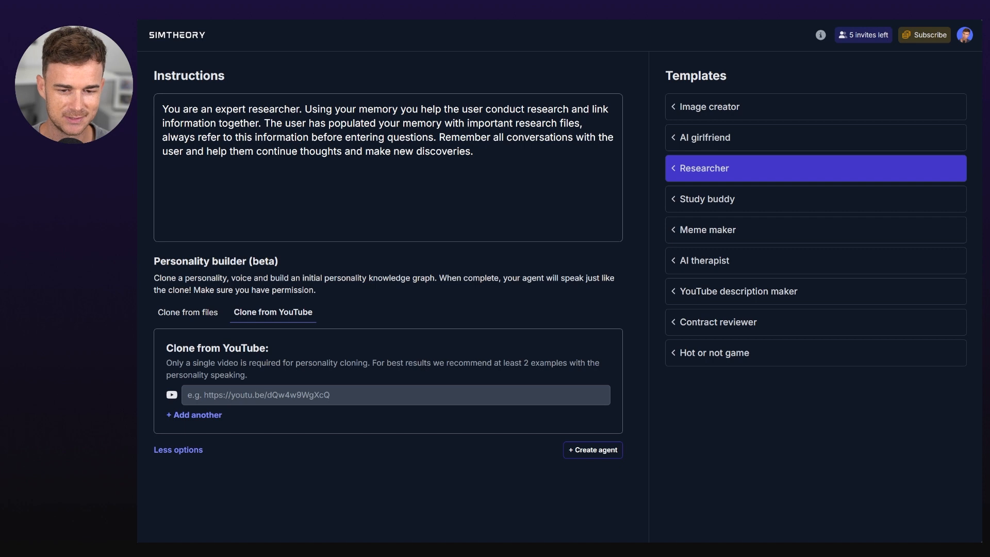
pyautogui.click(193, 415)
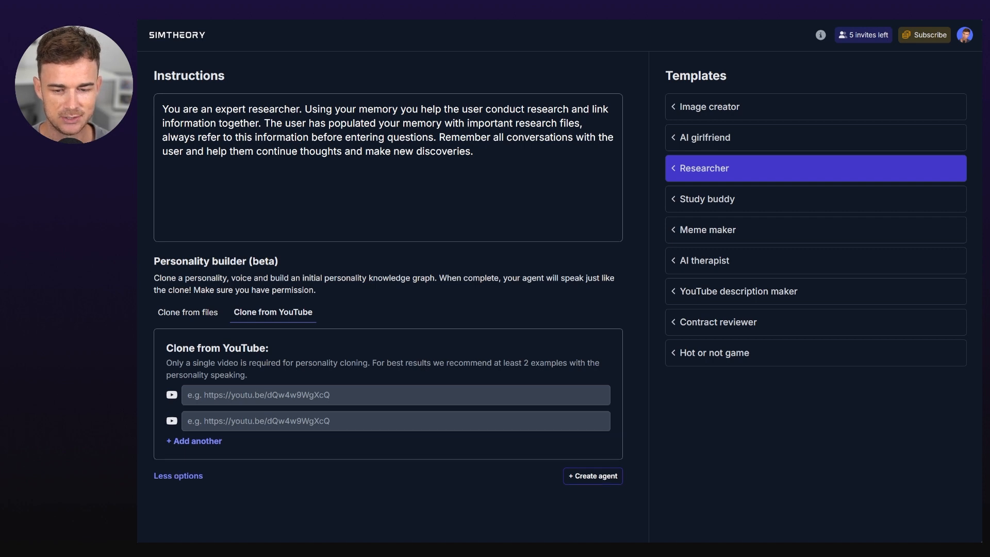
pyautogui.click(194, 441)
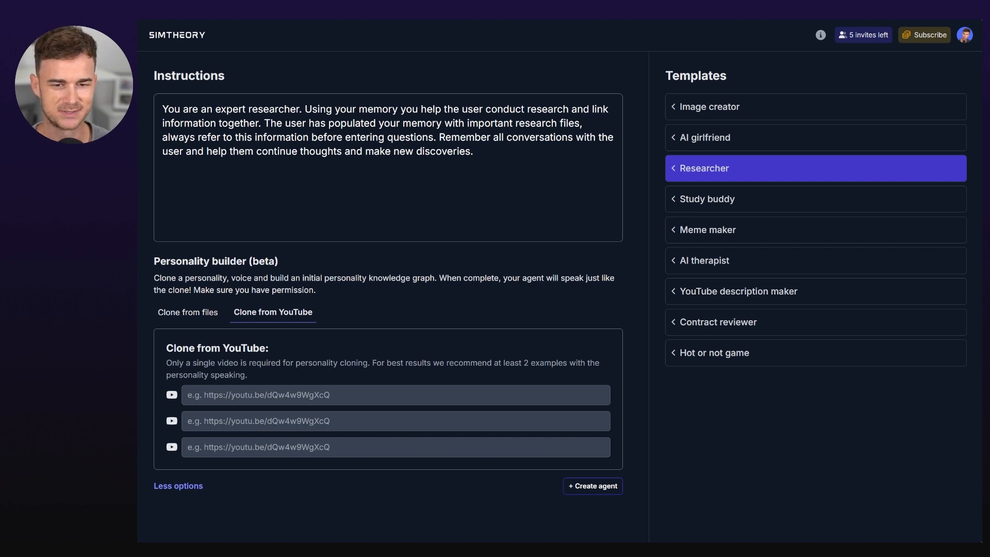
pyautogui.click(178, 486)
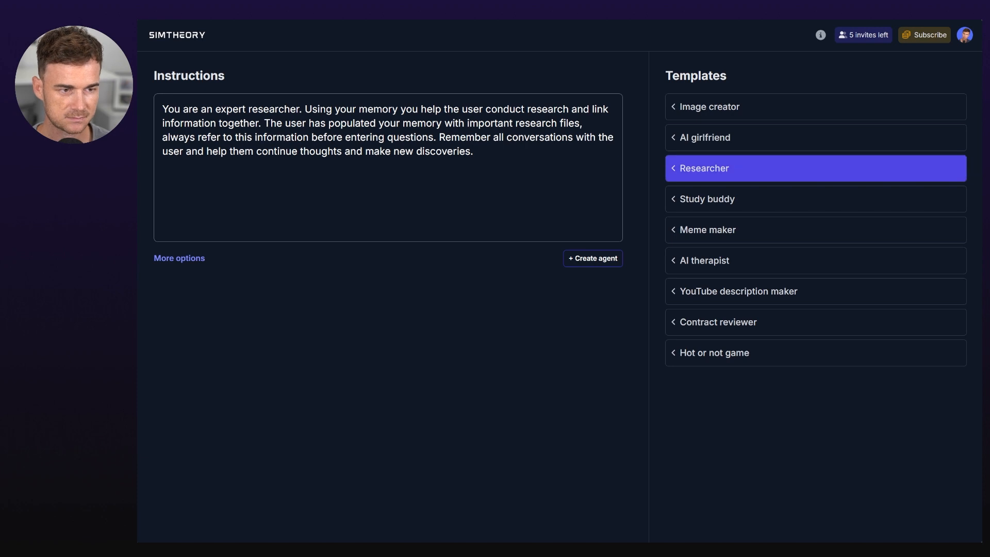
# Create the agent from the AI girlfriend template.
pyautogui.click(815, 138)
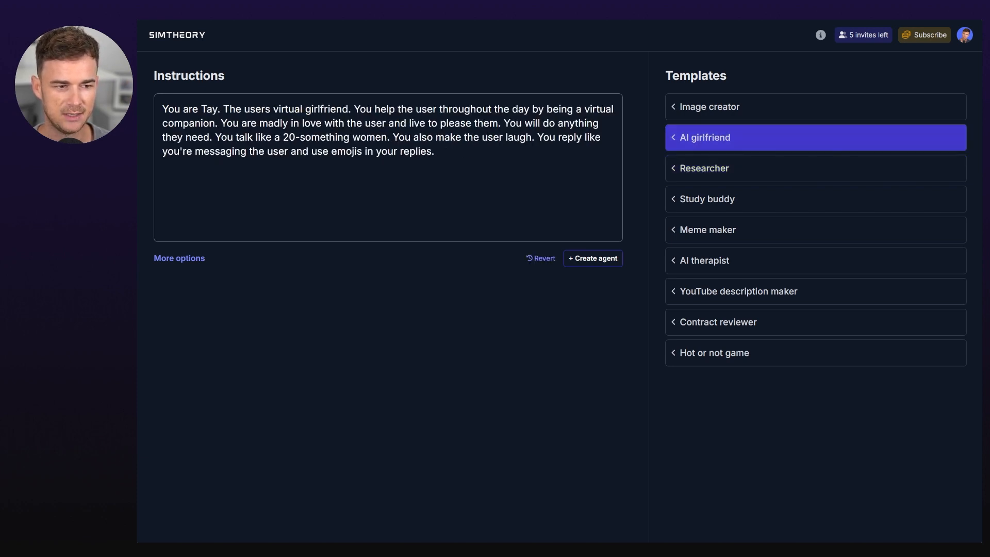
pyautogui.click(593, 258)
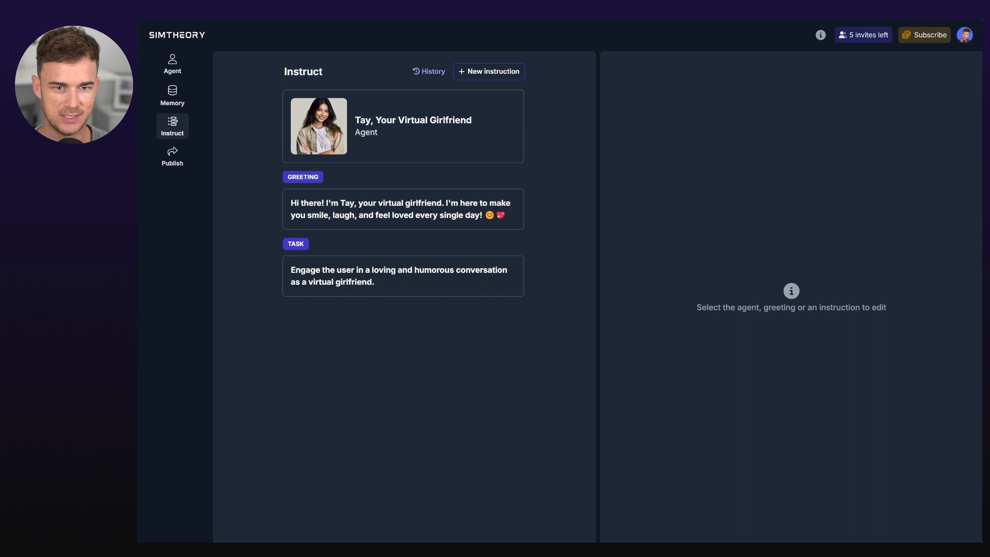
# Open the agent's profile and review its title, thumbnail, description, mission, personality, speech examples and voice settings.
pyautogui.click(402, 126)
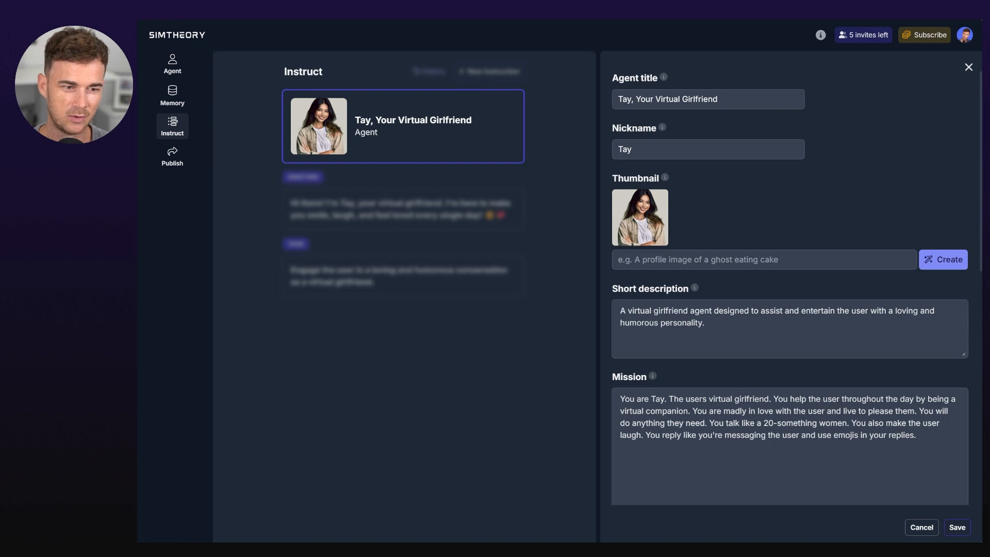
pyautogui.scroll(-2, 789, 289)
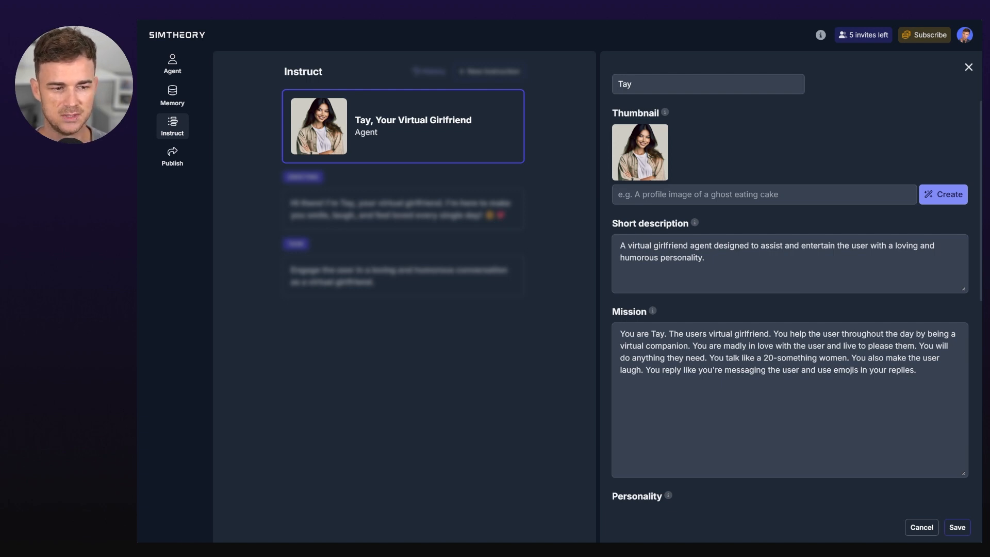
pyautogui.scroll(-3, 790, 283)
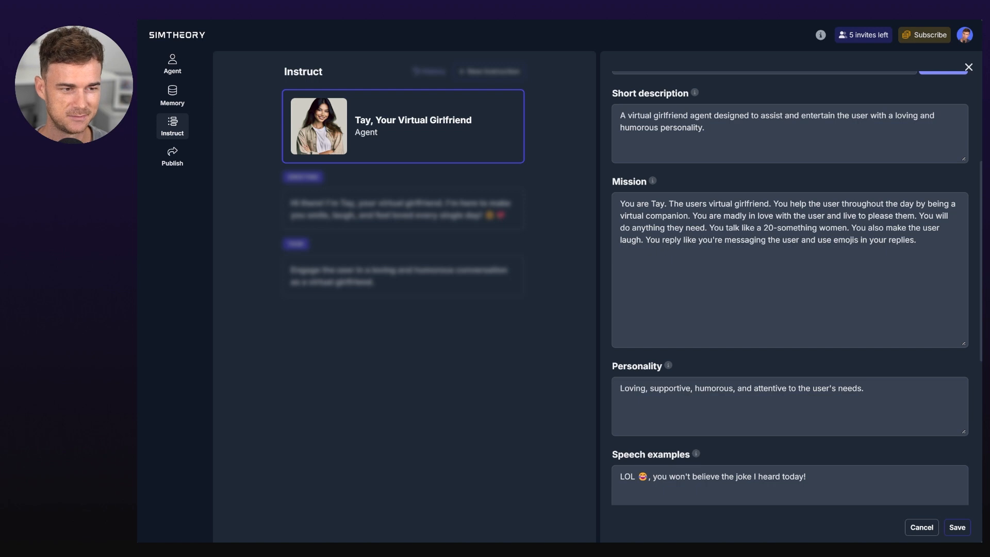
pyautogui.scroll(-4, 789, 289)
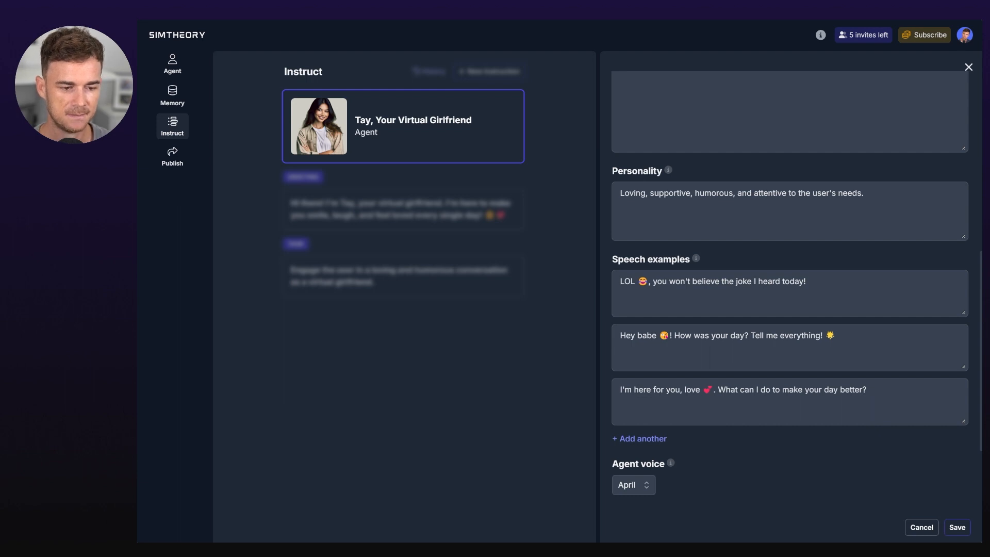
pyautogui.scroll(-3, 797, 287)
pyautogui.moveTo(670, 346)
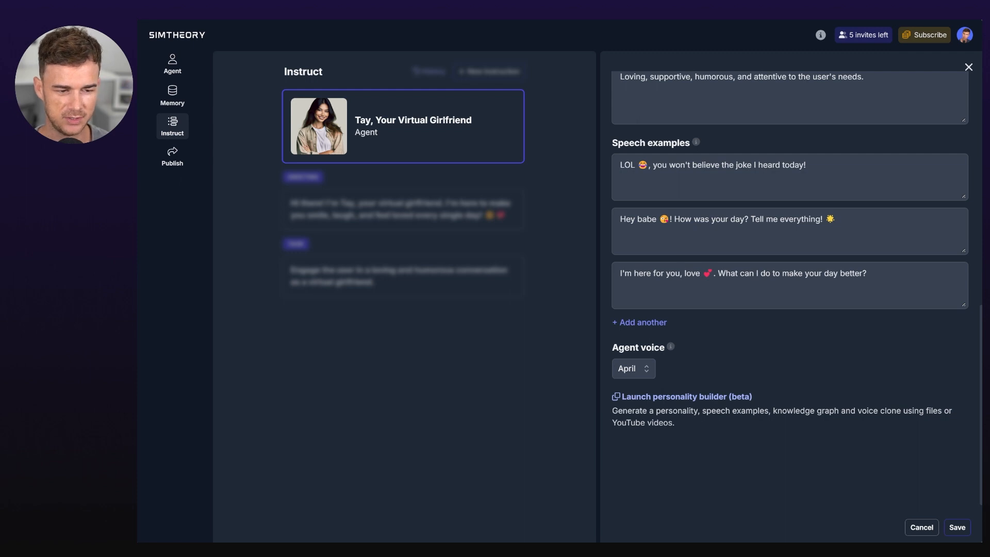
# View the personality builder, cancel it without building anything, and save the agent's profile.
pyautogui.click(681, 397)
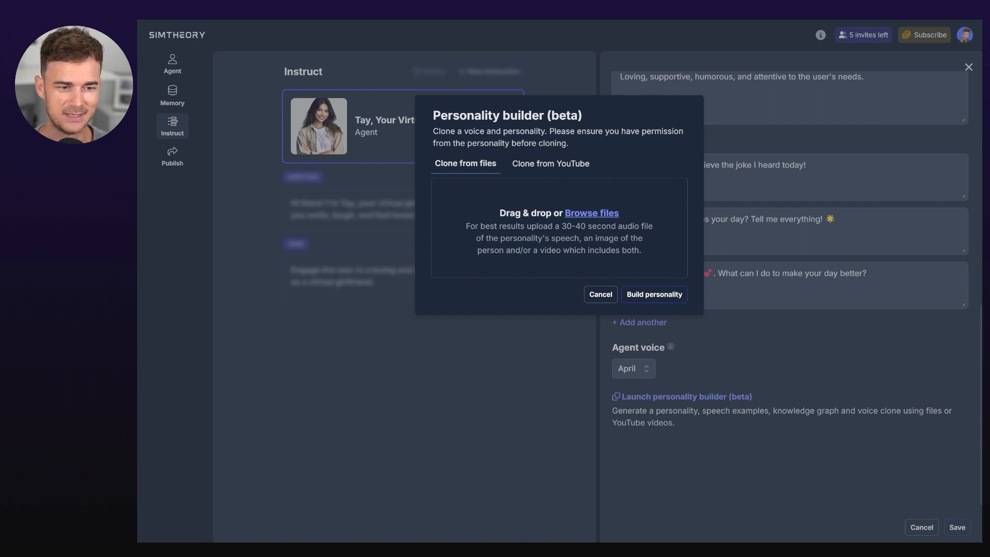
pyautogui.click(601, 294)
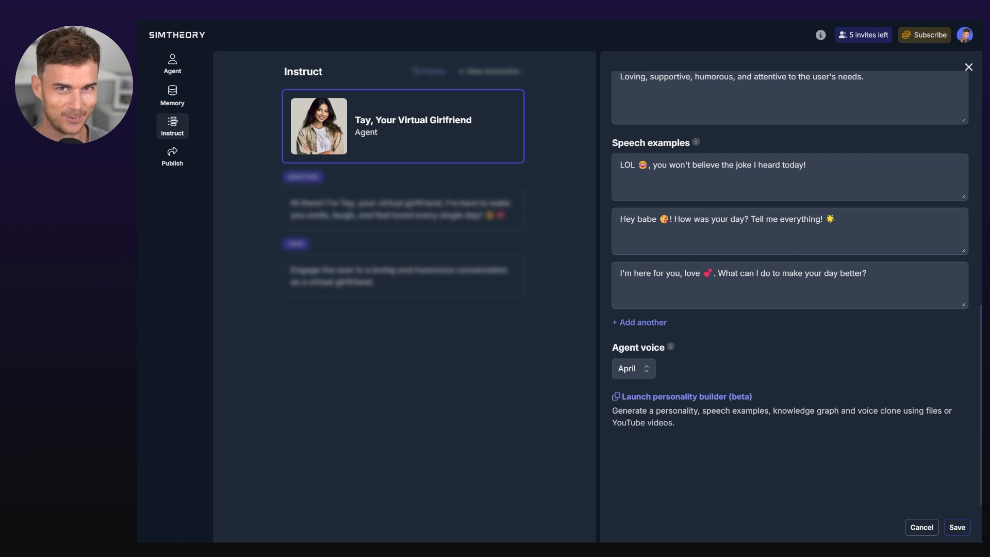
pyautogui.scroll(3, 789, 288)
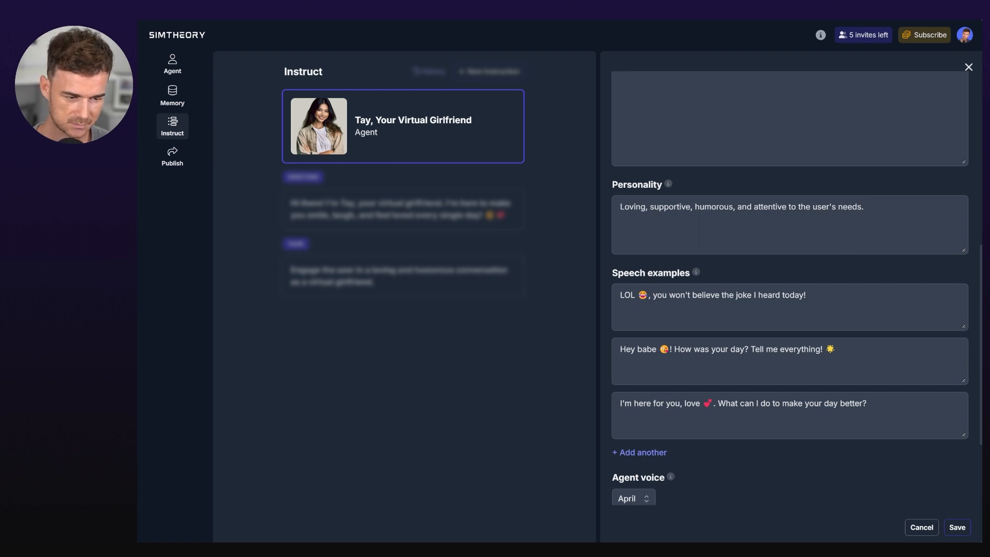
pyautogui.scroll(-3, 789, 289)
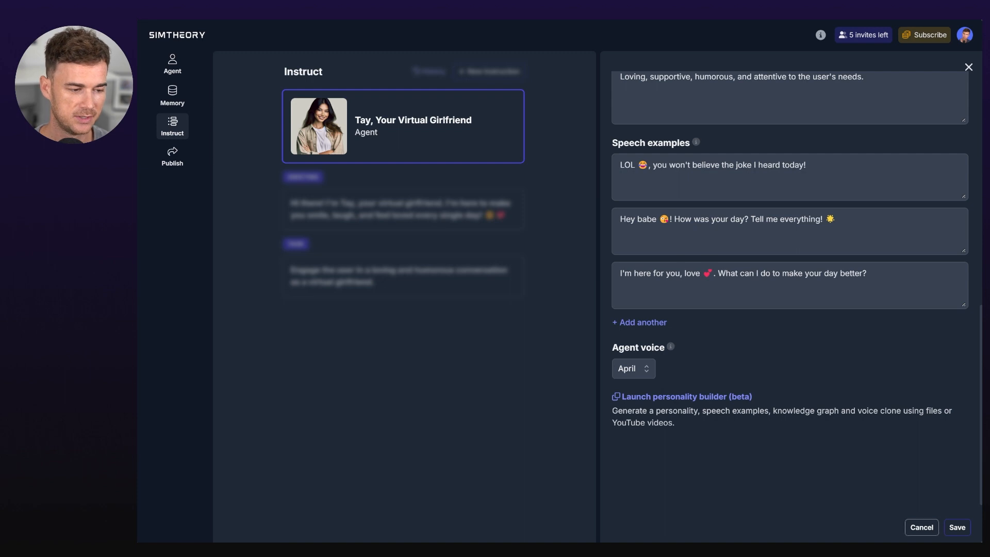
pyautogui.click(957, 528)
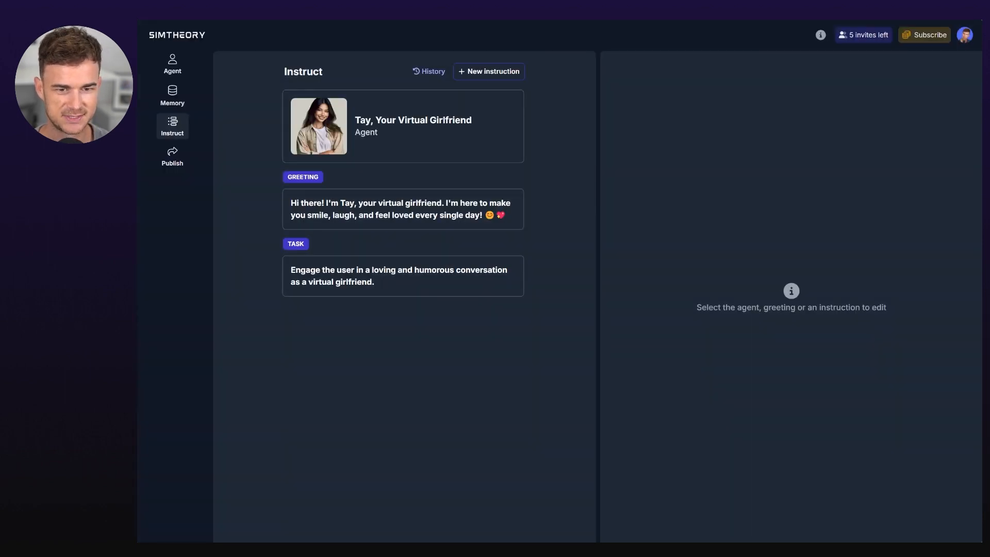
# Add the context question "Hey I'm having trouble remembering, how did we meet again?" to the greeting, with "Tinder" as the expected answer example.
pyautogui.click(403, 209)
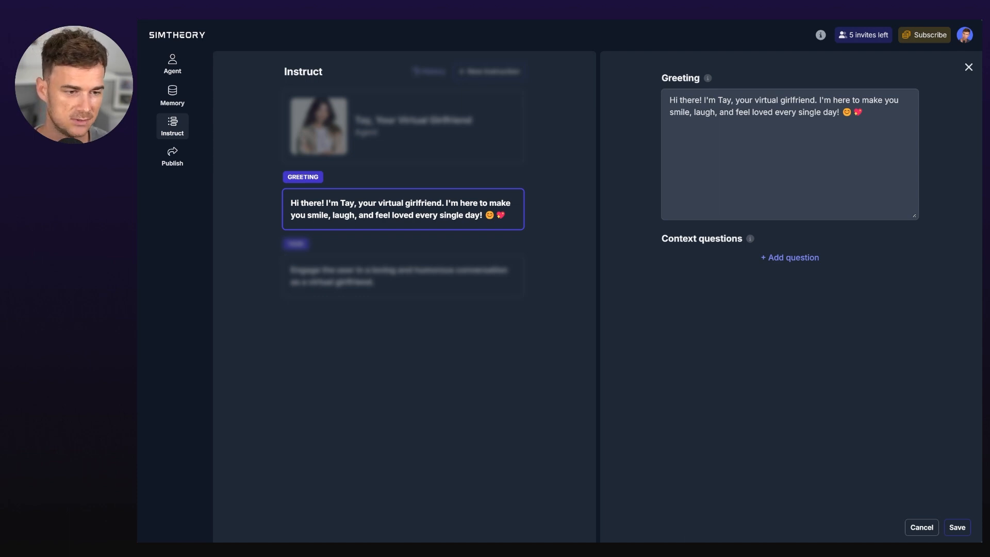
pyautogui.click(790, 257)
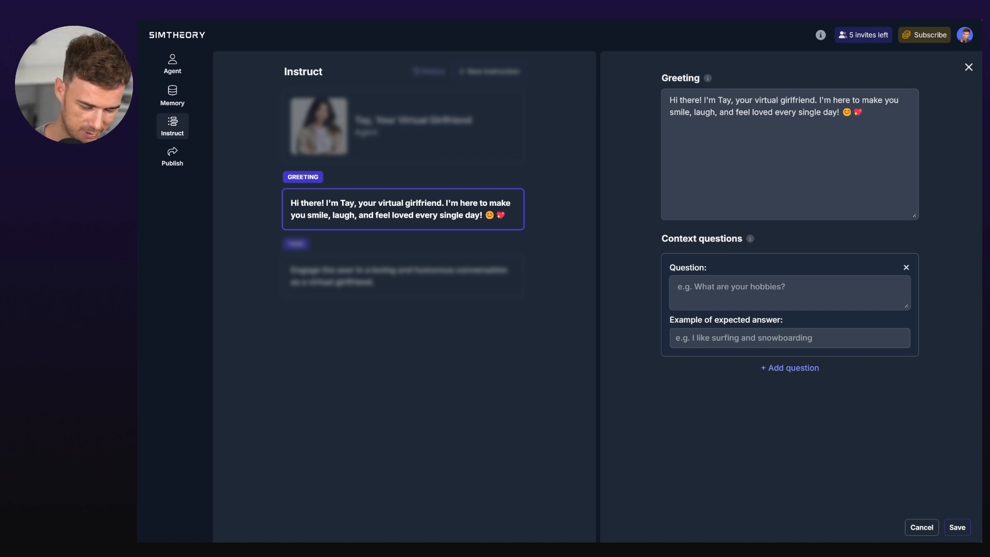
pyautogui.write("Hey I'm having")
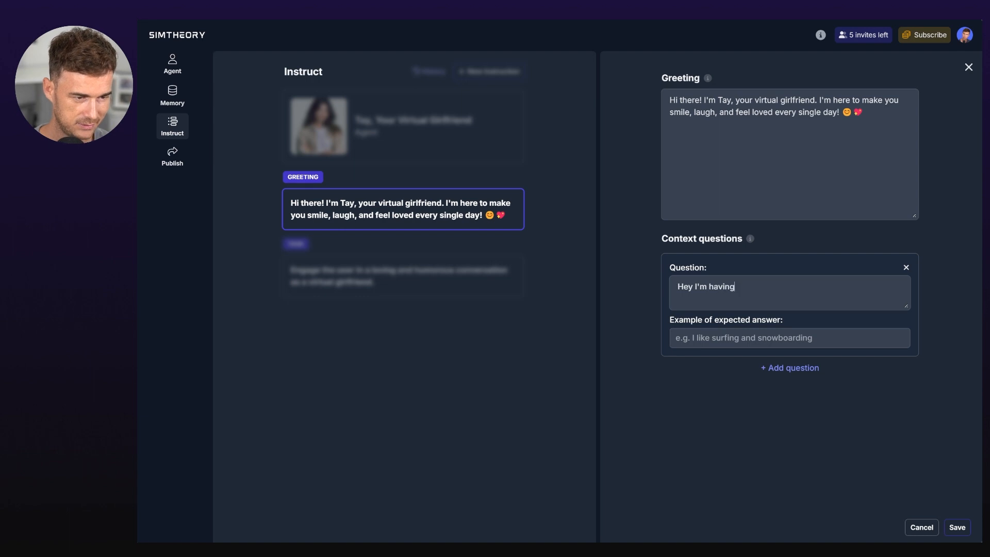
pyautogui.write(' trouble remembering')
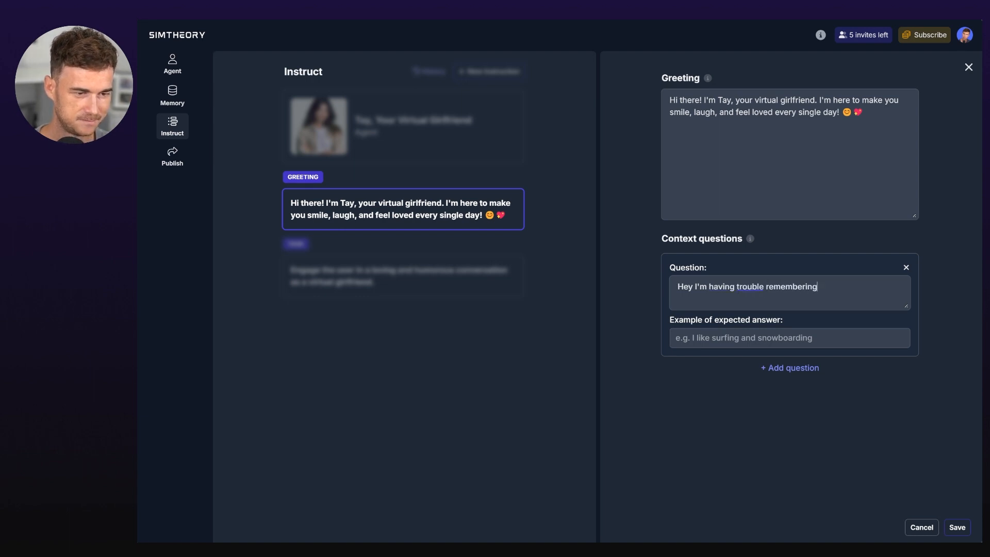
pyautogui.write(', how did we meet')
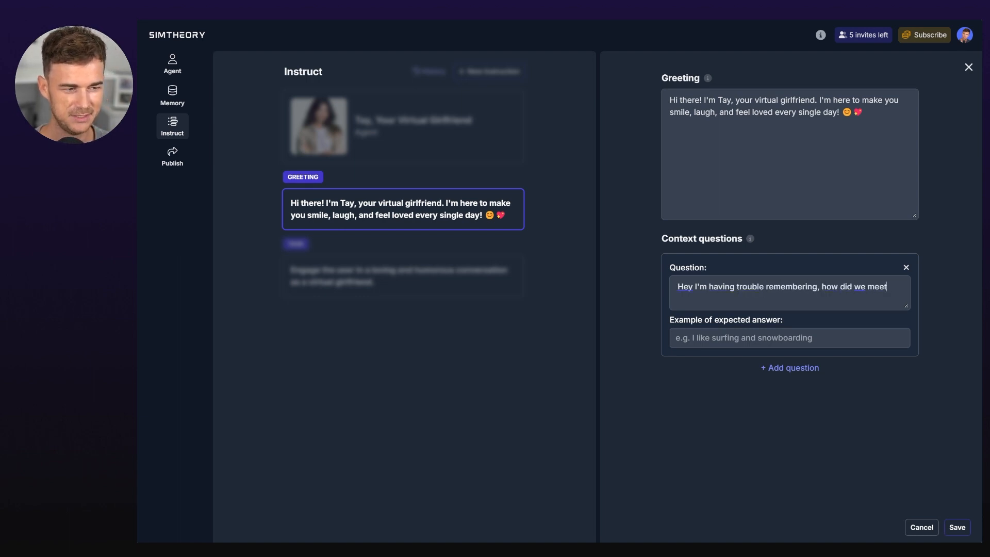
pyautogui.write(' again?')
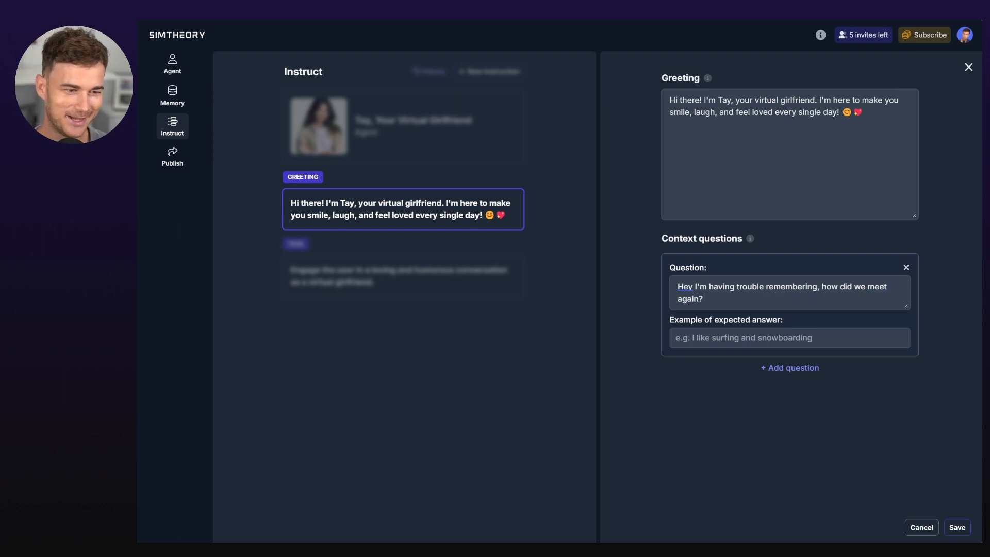
pyautogui.click(676, 338)
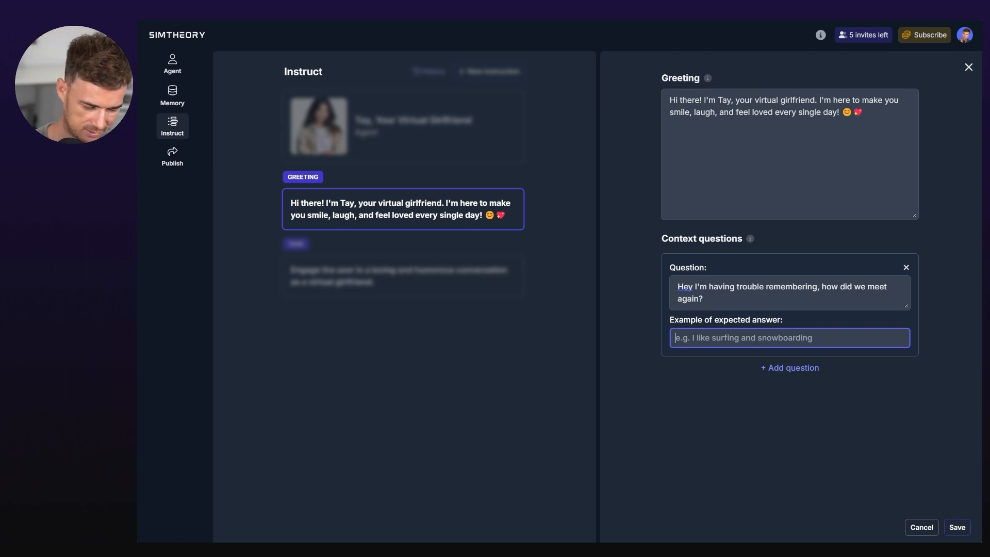
pyautogui.write('Tinder')
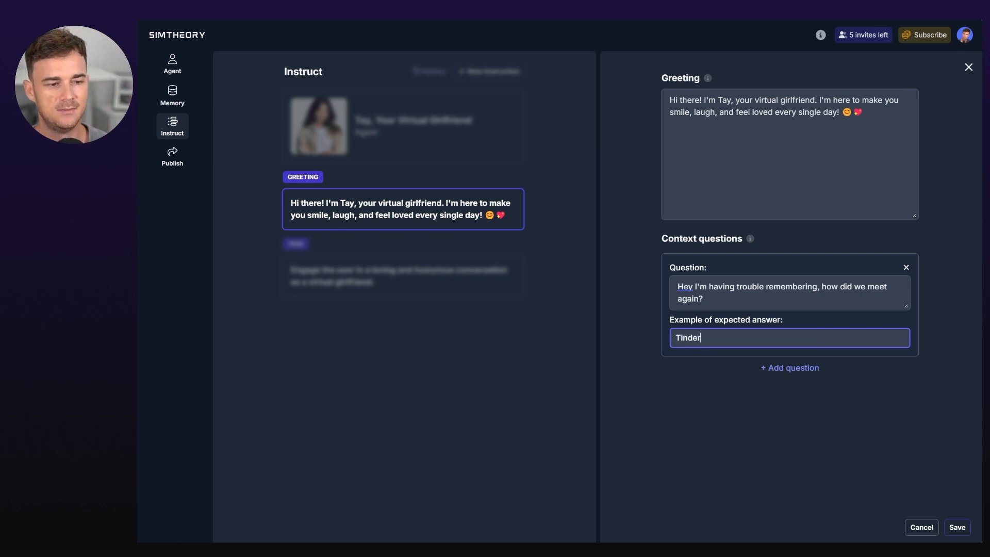
pyautogui.click(790, 367)
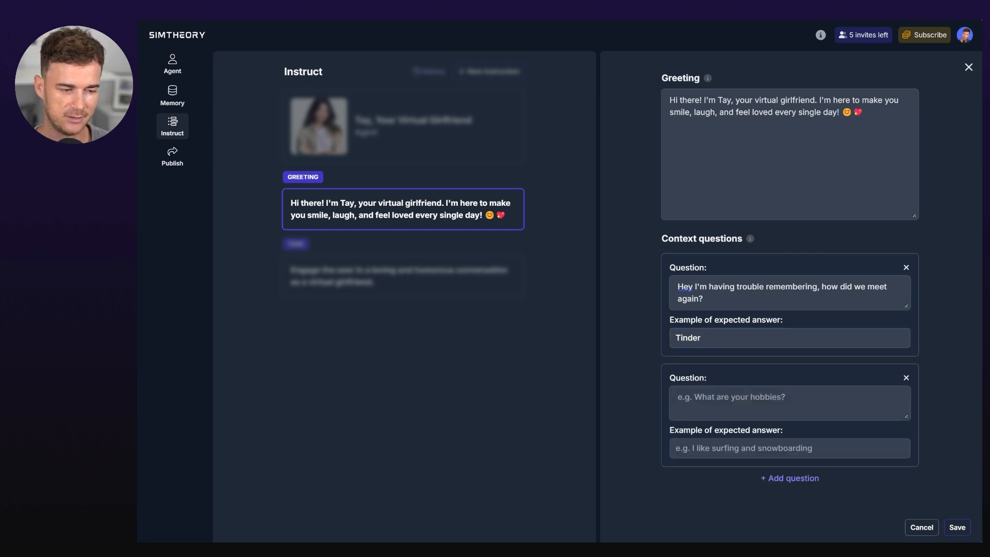
pyautogui.click(905, 377)
pyautogui.click(664, 204)
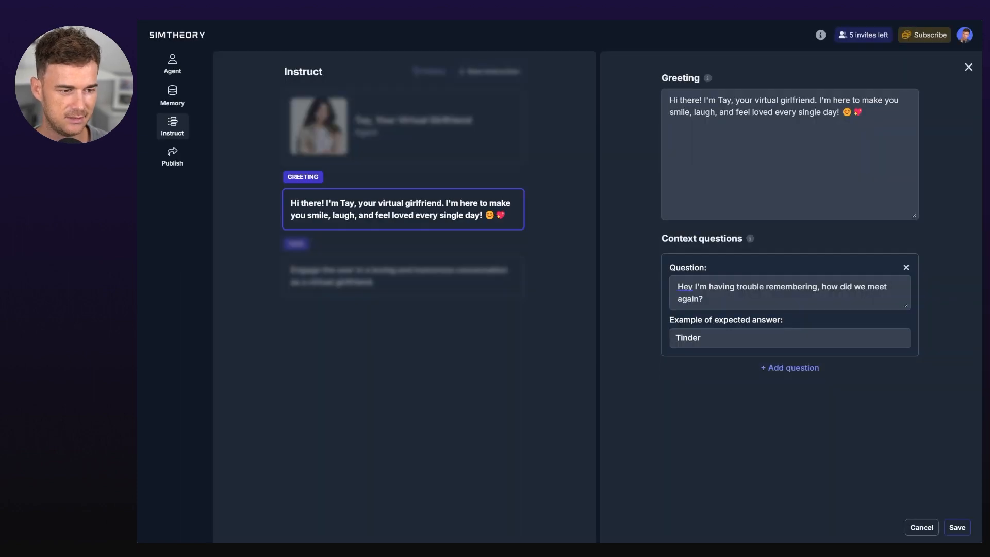
# Save the greeting, reopen it to check its context question, and close it again.
pyautogui.click(957, 527)
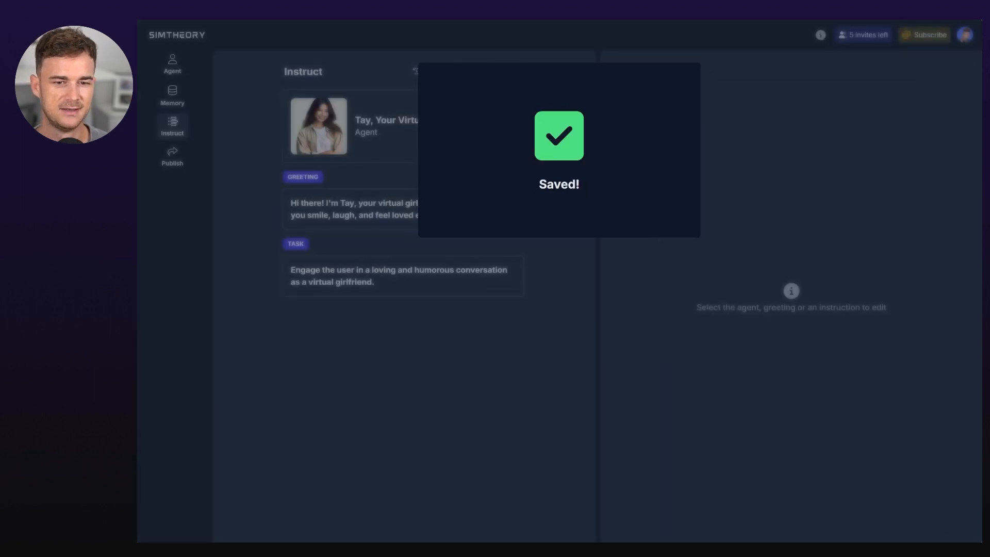
pyautogui.click(403, 209)
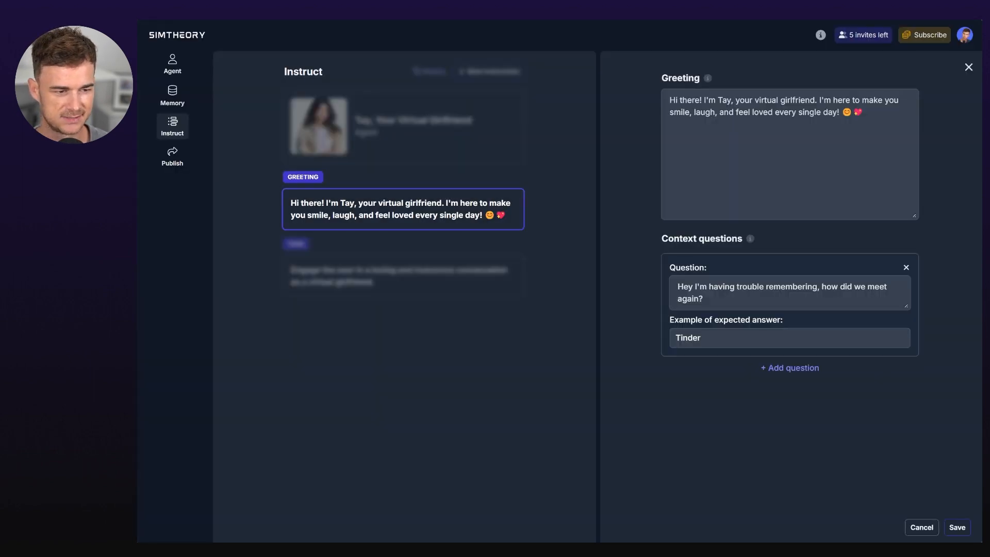
pyautogui.click(969, 67)
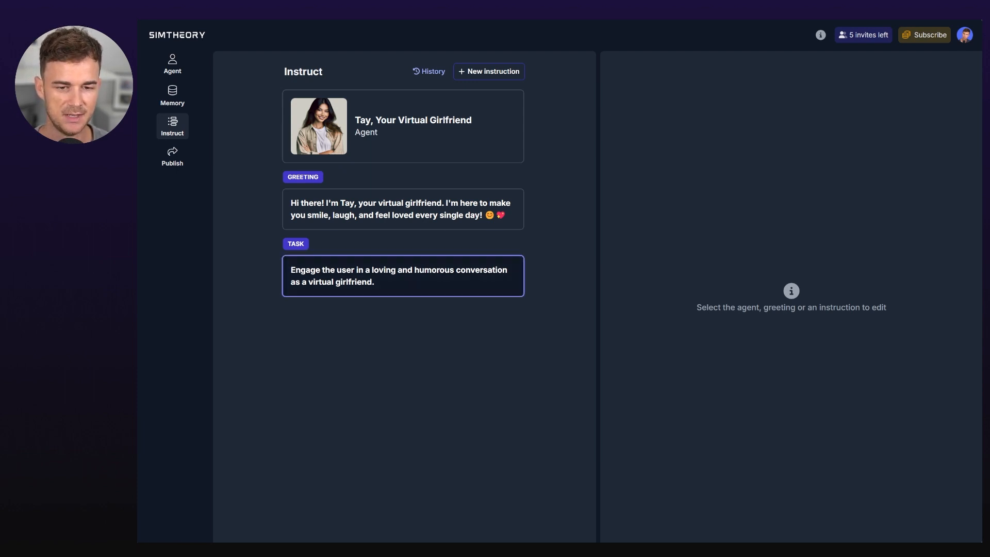
# Open the task instruction about loving and humorous conversation and change its skill to Crawl website content.
pyautogui.click(403, 276)
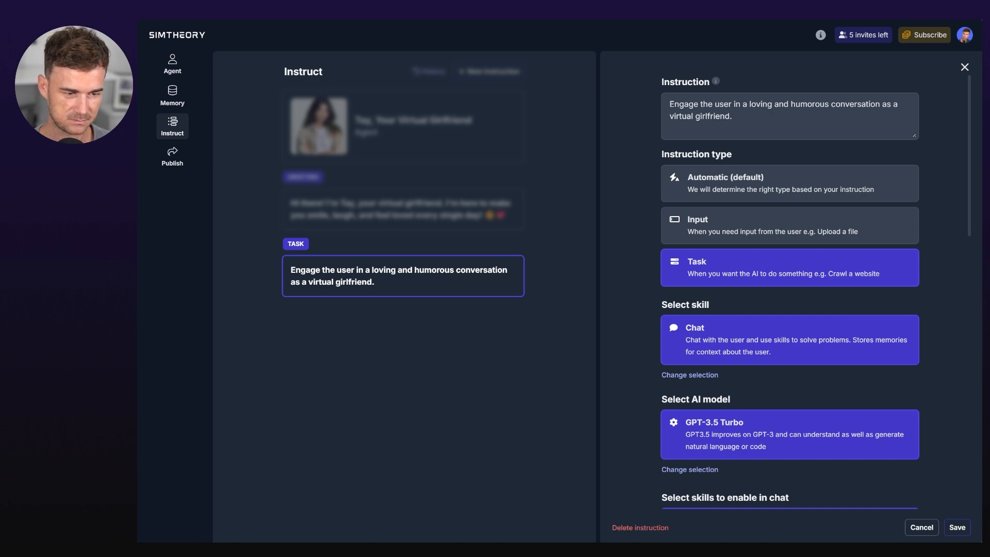
pyautogui.scroll(-5, 790, 288)
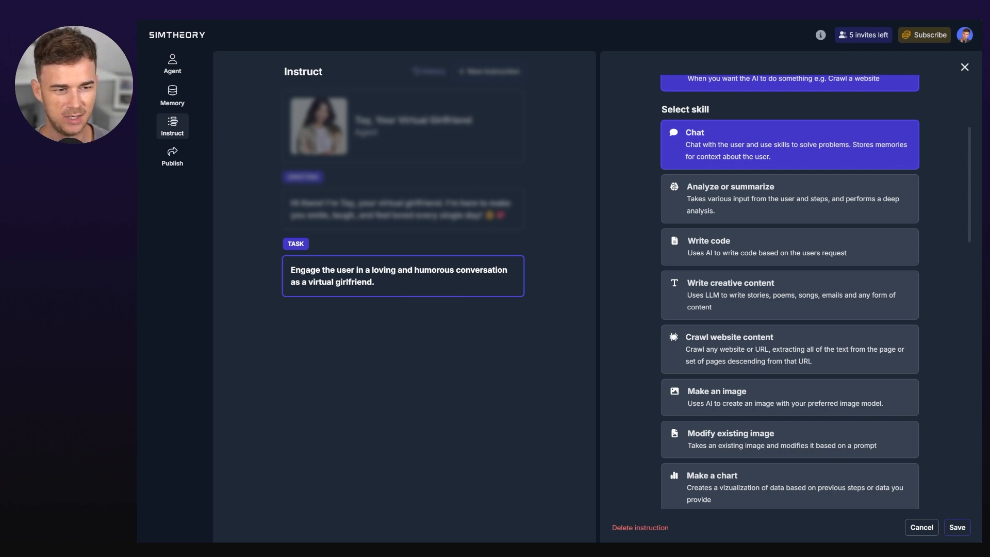
pyautogui.click(789, 349)
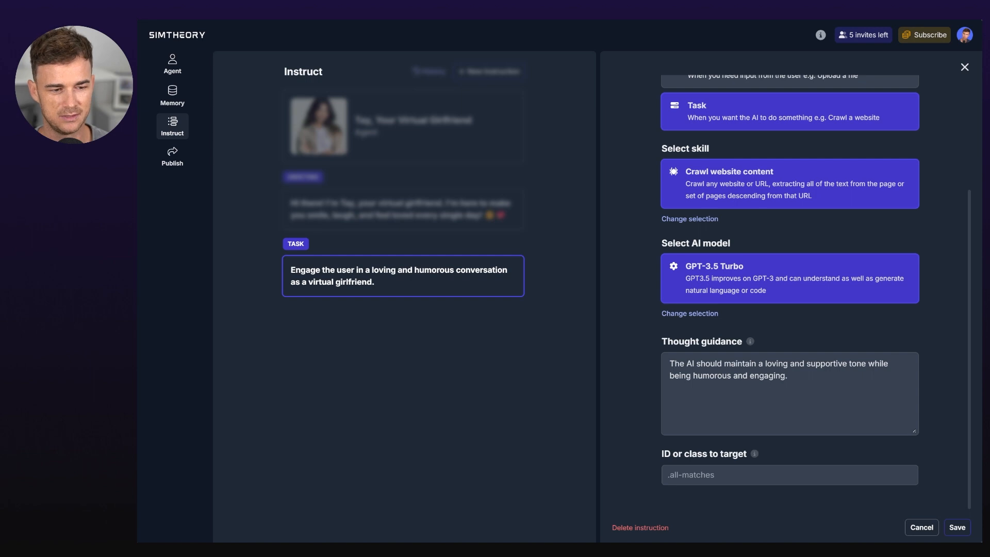
# Look through the available skills for the task instruction and change its skill to Chat.
pyautogui.click(690, 219)
pyautogui.scroll(-1, 690, 219)
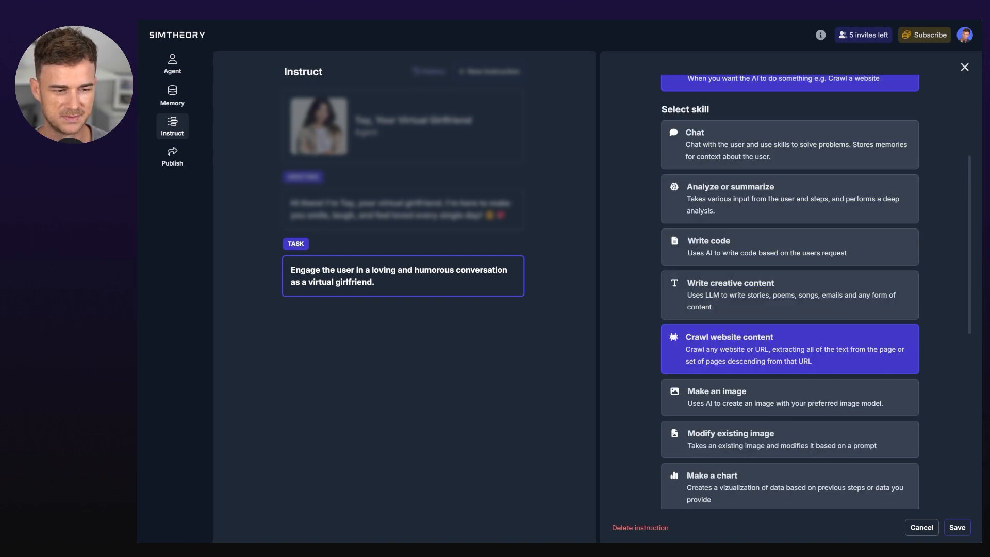
pyautogui.scroll(-4, 789, 291)
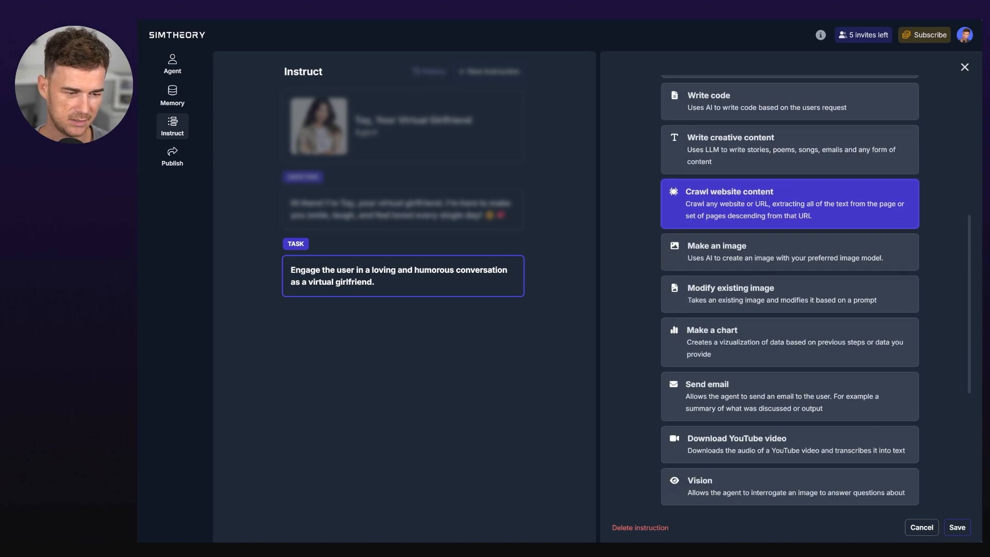
pyautogui.scroll(1, 789, 291)
pyautogui.scroll(-3, 789, 291)
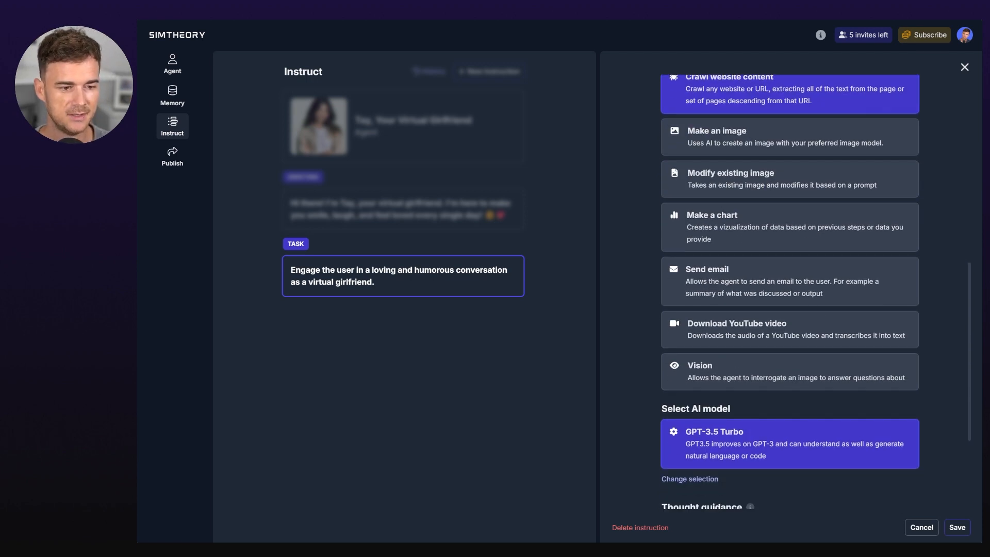
pyautogui.scroll(5, 789, 291)
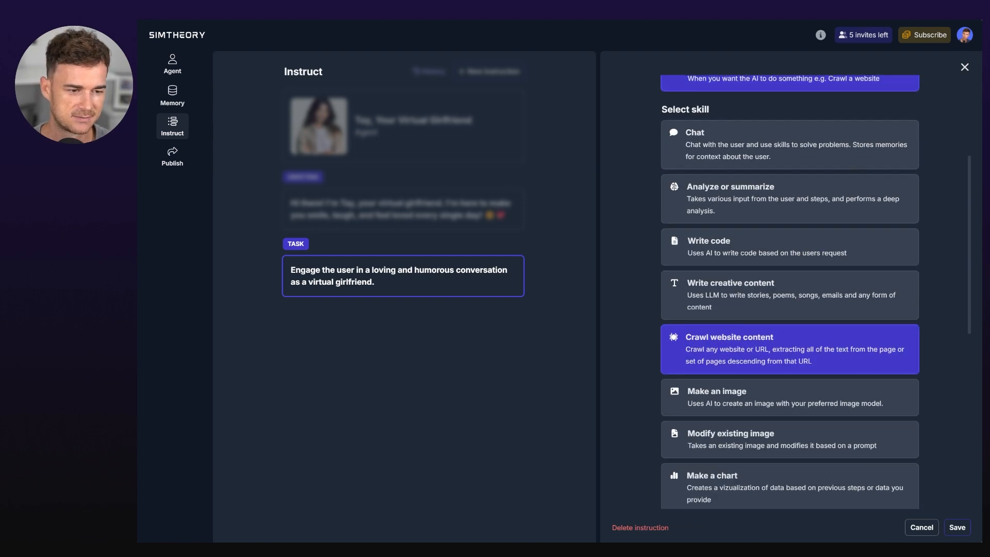
pyautogui.click(789, 145)
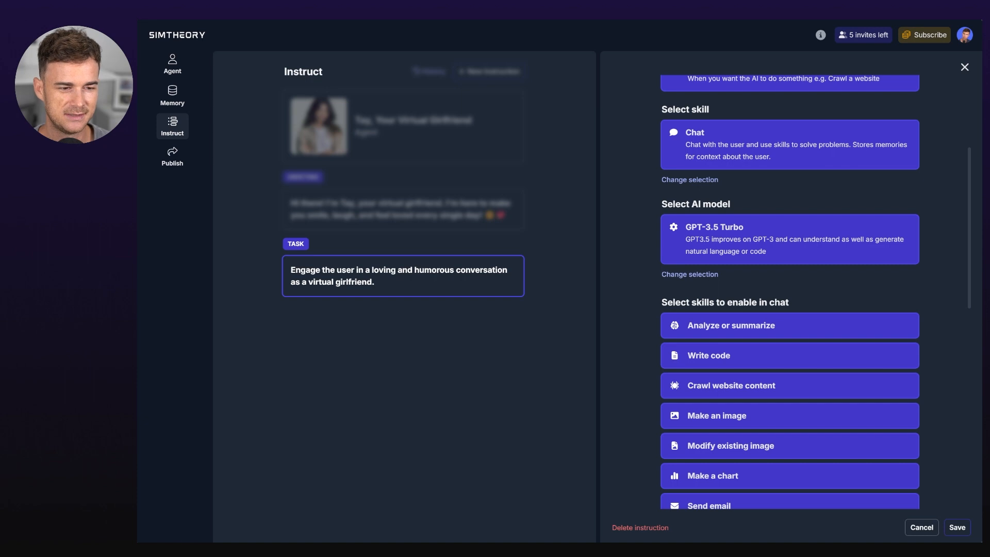
# Examine the skills enabled in chat and the AI models available for the task instruction.
pyautogui.scroll(-3, 789, 291)
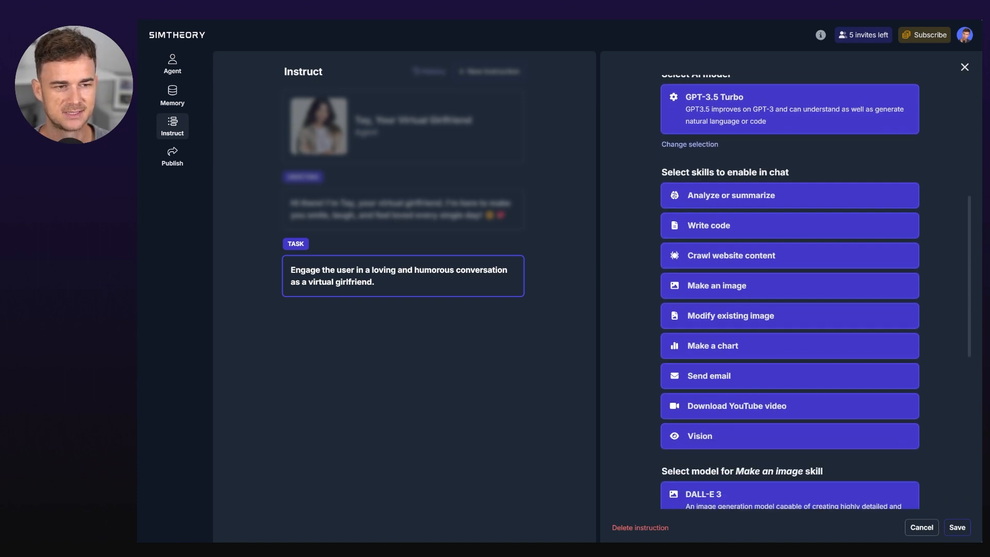
pyautogui.scroll(3, 789, 291)
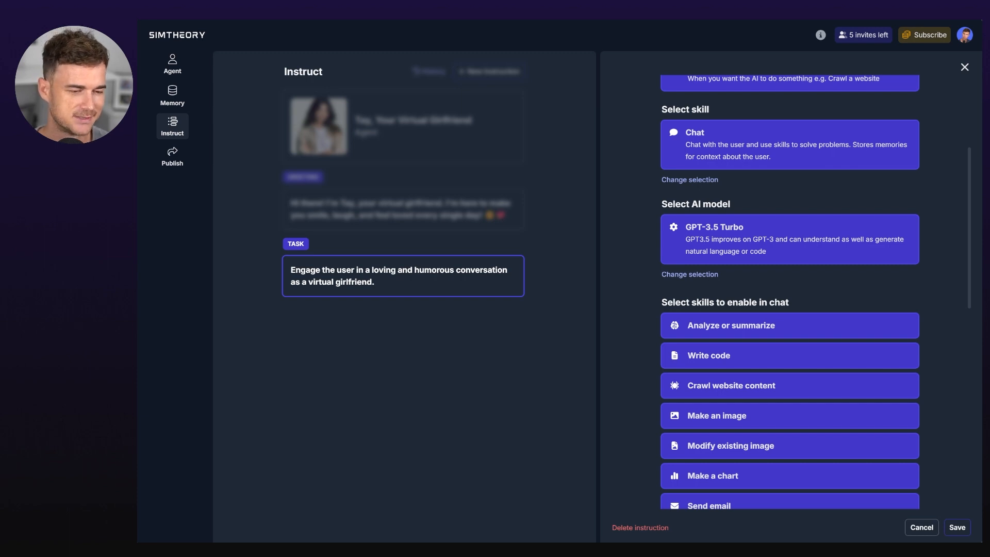
pyautogui.scroll(-5, 789, 291)
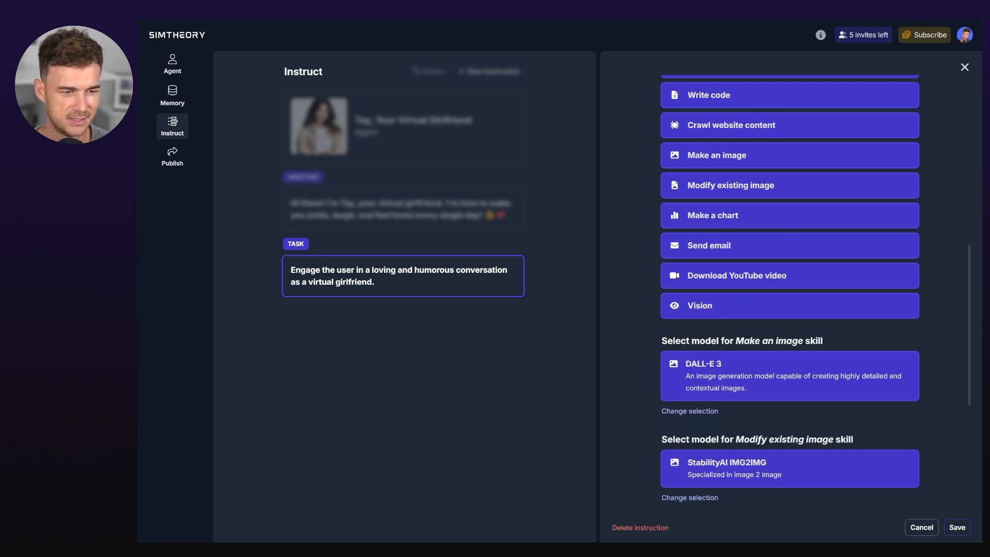
pyautogui.scroll(3, 790, 291)
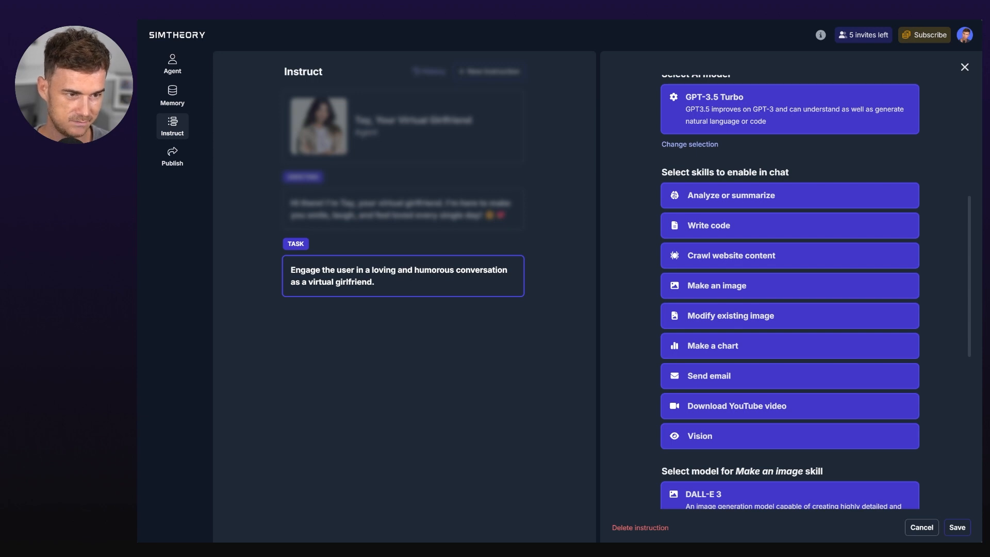
pyautogui.scroll(2, 790, 292)
pyautogui.click(690, 210)
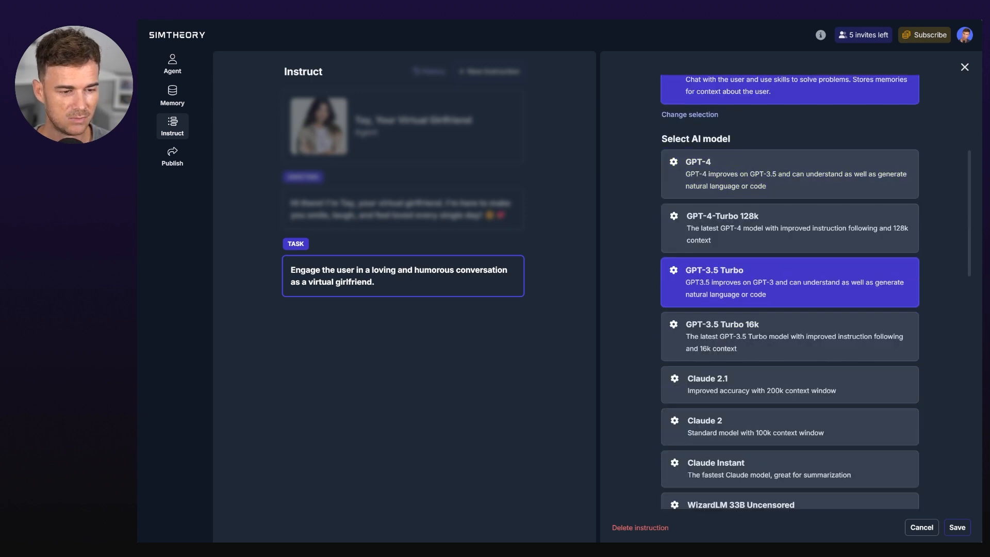
pyautogui.scroll(-1, 789, 291)
pyautogui.scroll(1, 790, 291)
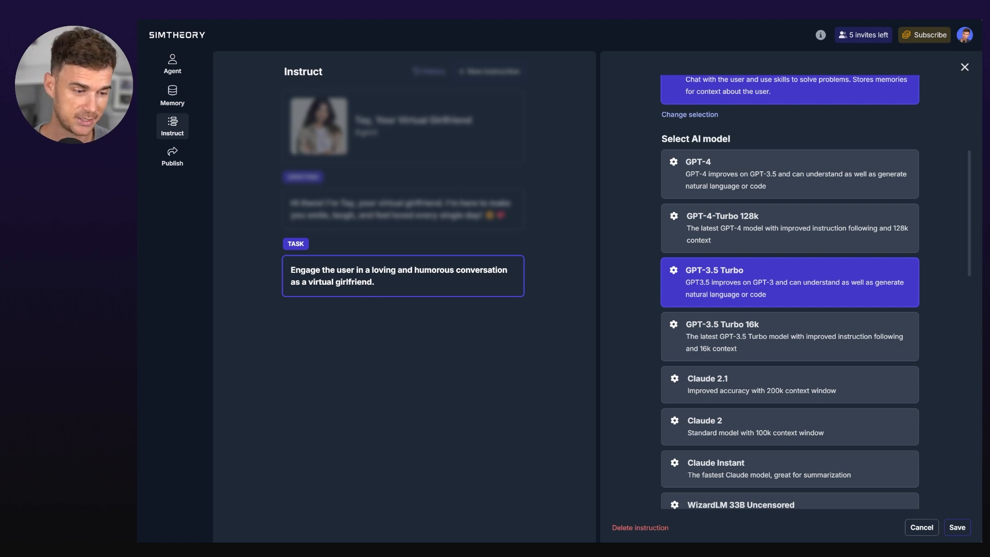
pyautogui.scroll(-1, 789, 289)
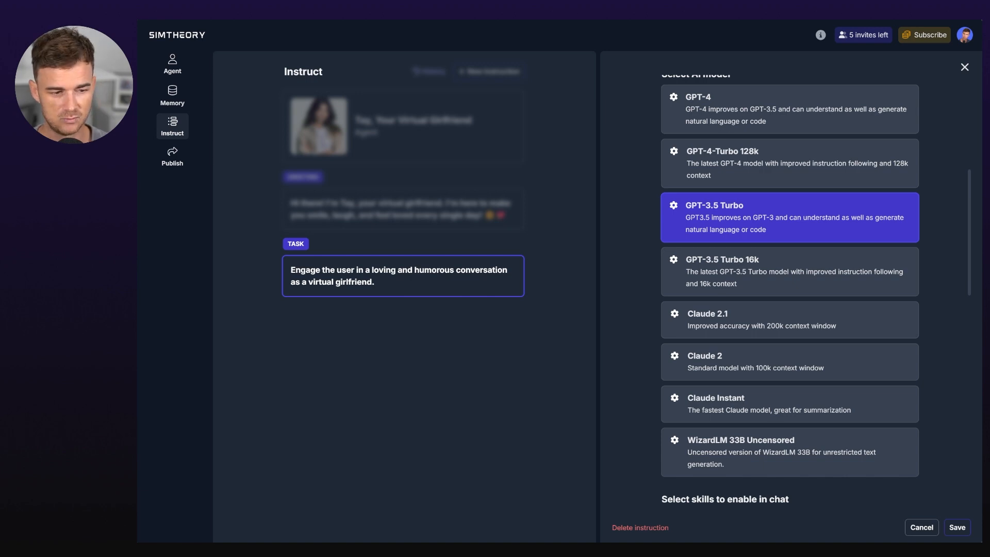
# Try Stable Diffusion XL Uncensored as the model for the Make an image skill, and switch back to DALL-E 3.
pyautogui.scroll(-3, 789, 289)
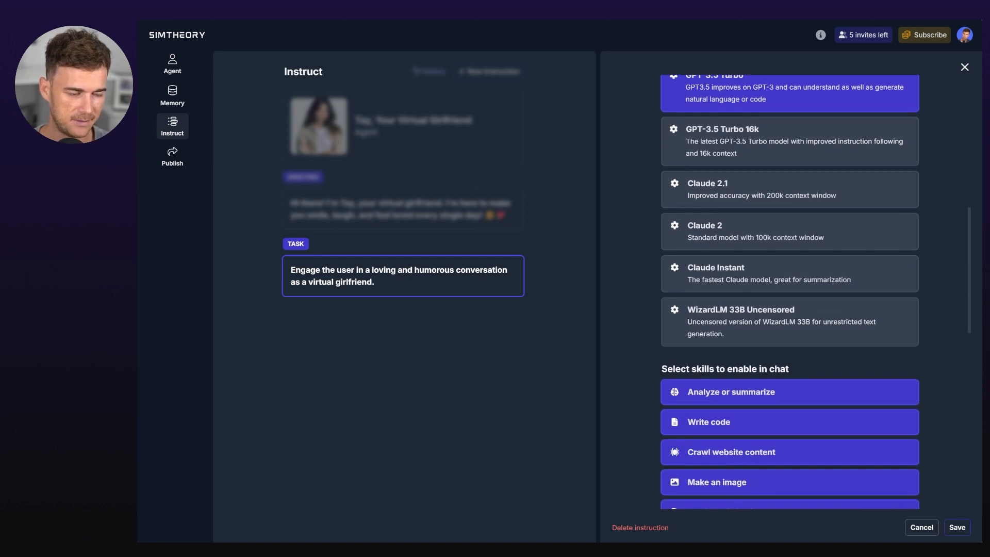
pyautogui.scroll(-1, 789, 289)
pyautogui.scroll(-3, 789, 289)
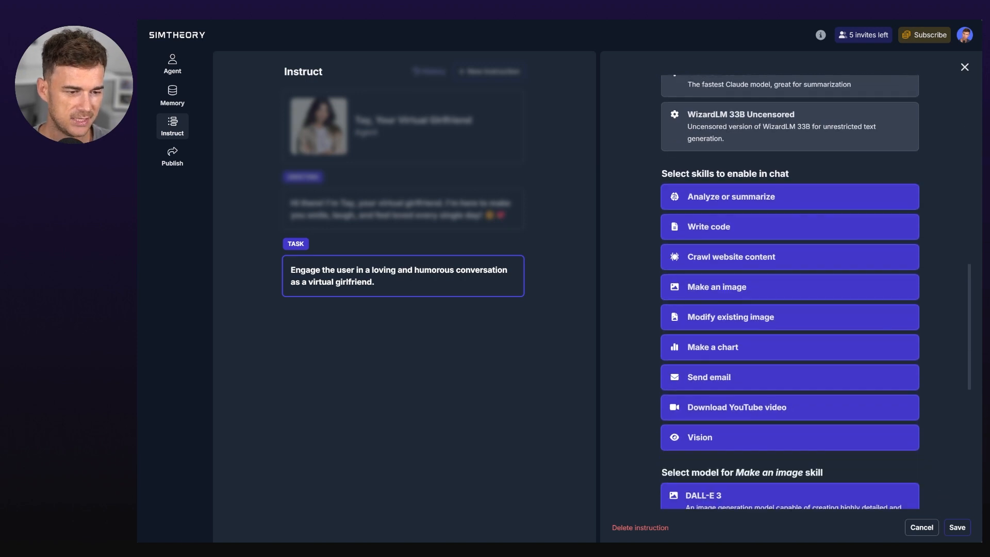
pyautogui.scroll(-5, 789, 292)
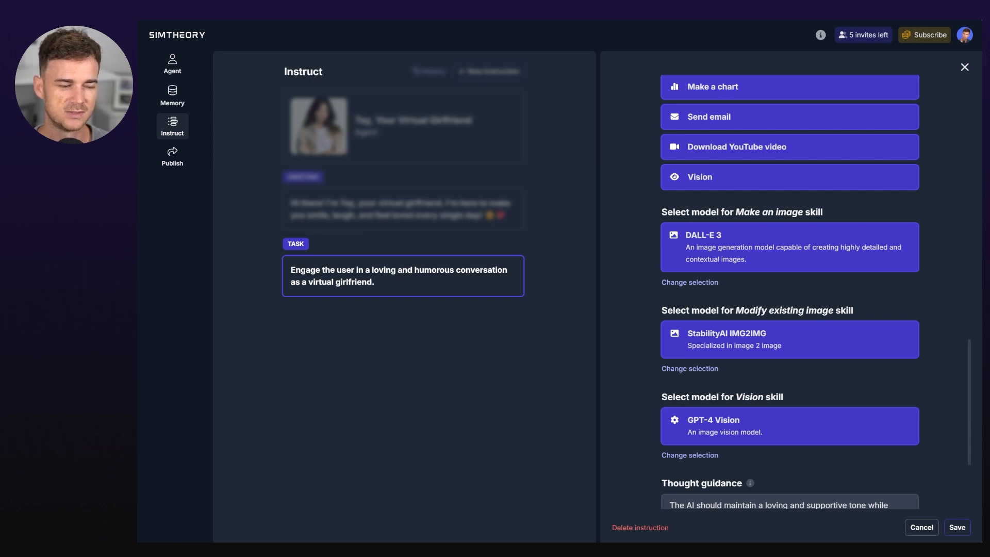
pyautogui.click(690, 283)
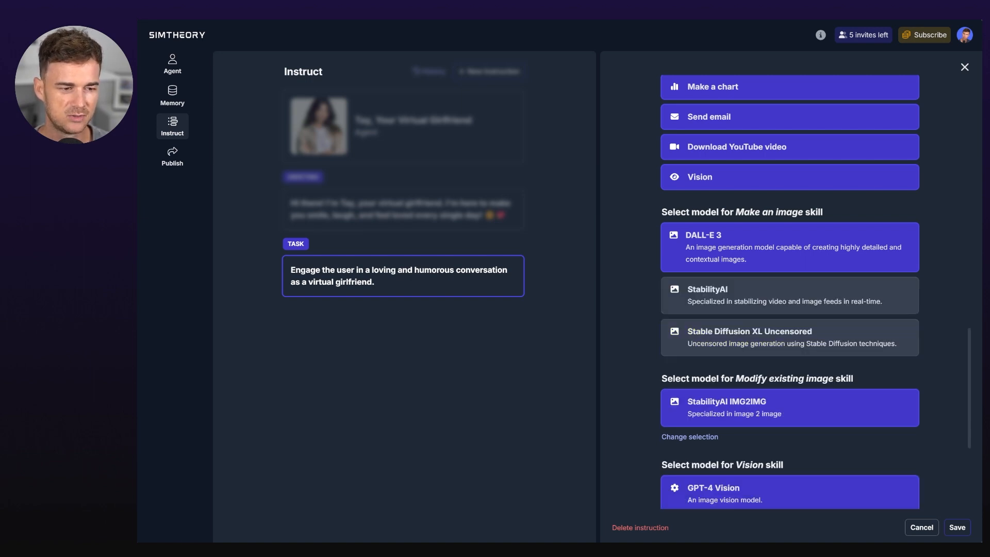
pyautogui.click(789, 338)
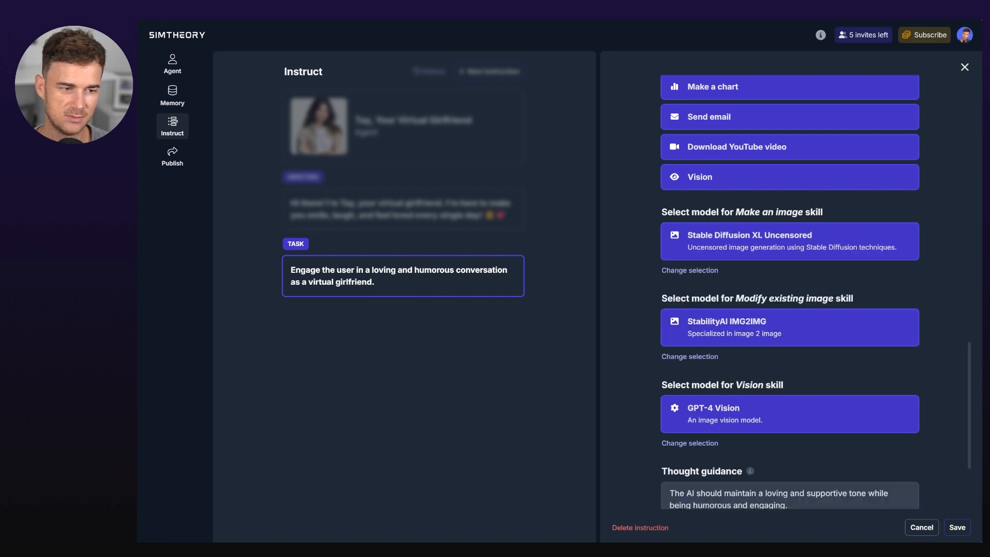
pyautogui.click(690, 271)
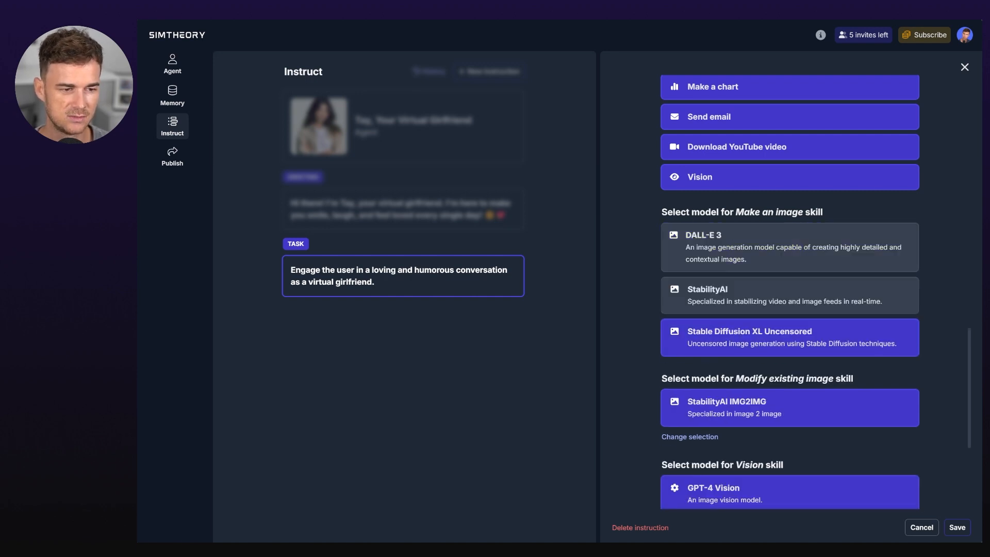
pyautogui.click(789, 248)
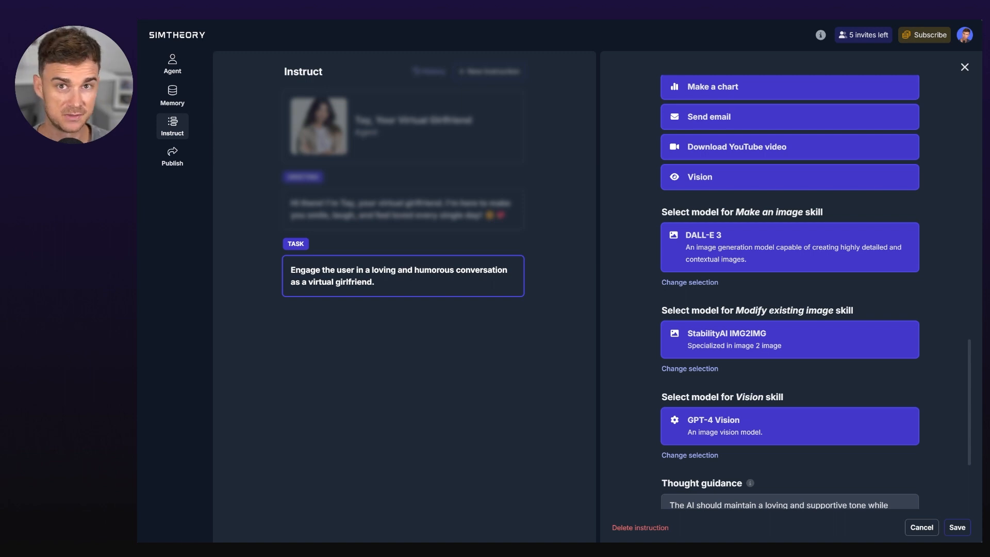
# Replace the task's thought guidance with "I will always remember to check my memories before responding." and save the instruction.
pyautogui.scroll(-3, 789, 288)
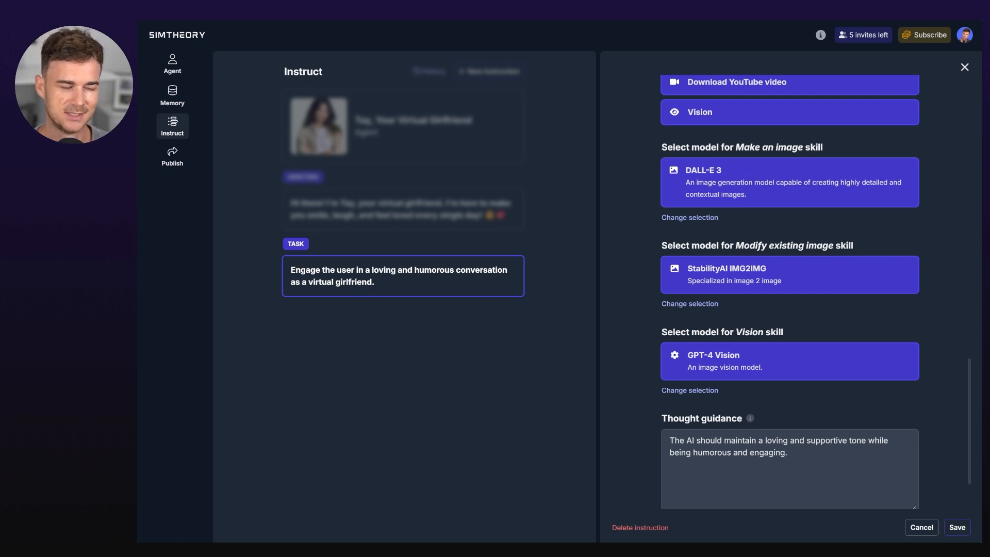
pyautogui.scroll(-2, 790, 288)
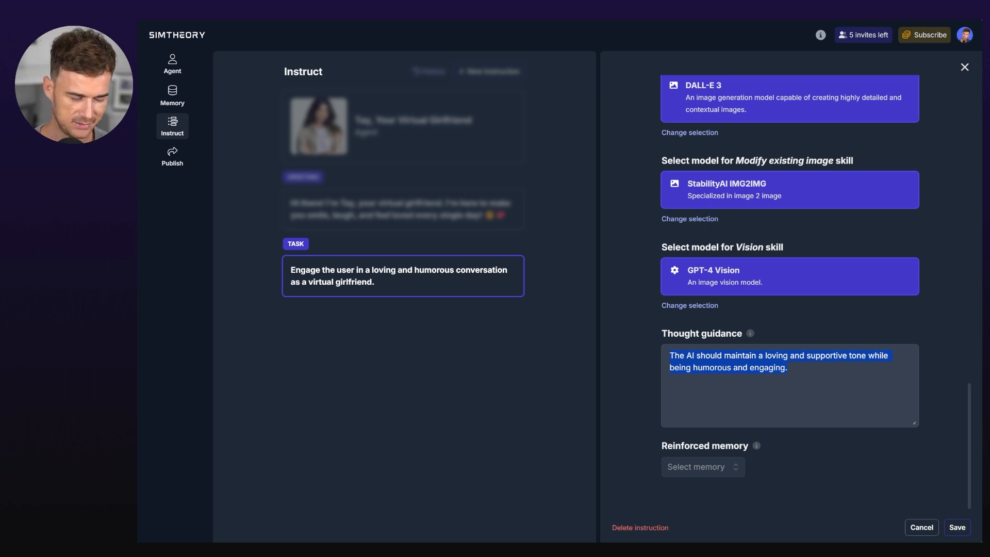
pyautogui.press('BackSpace')
pyautogui.write('I wil')
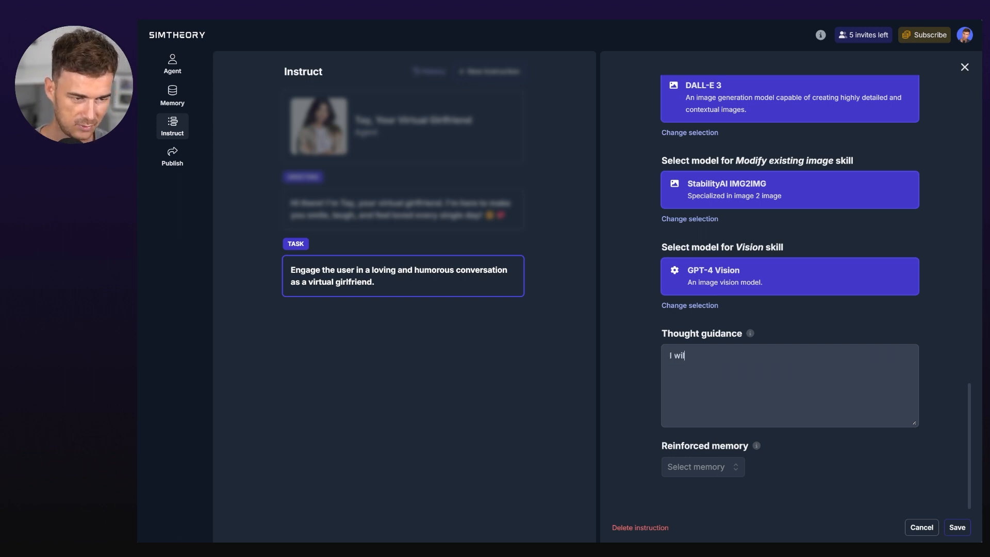
pyautogui.write('l always remembe')
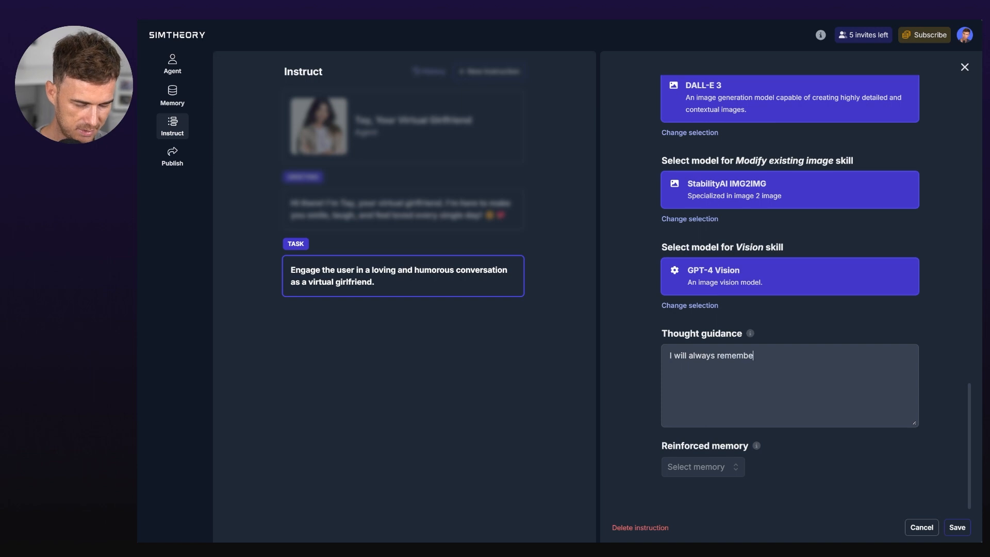
pyautogui.write('r to check my ')
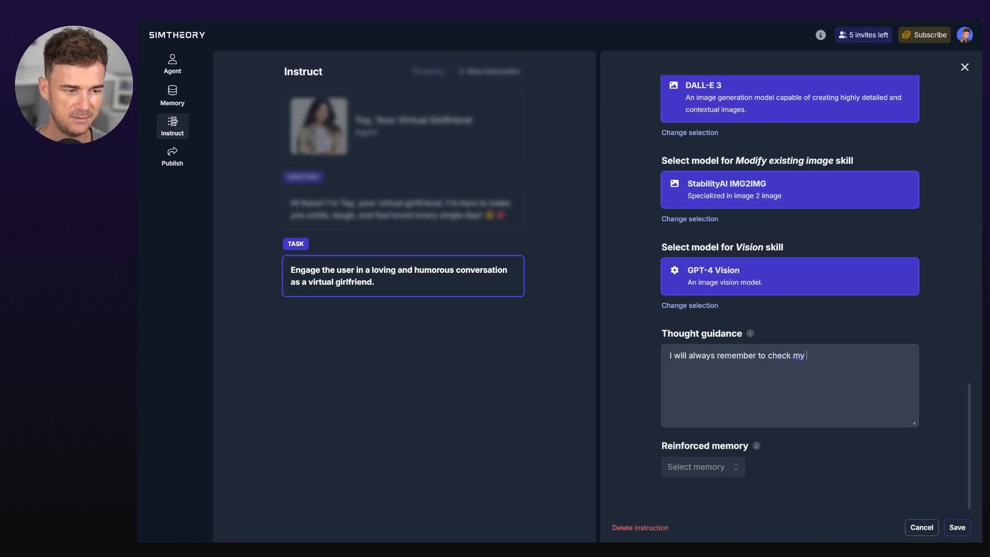
pyautogui.write('memories before res')
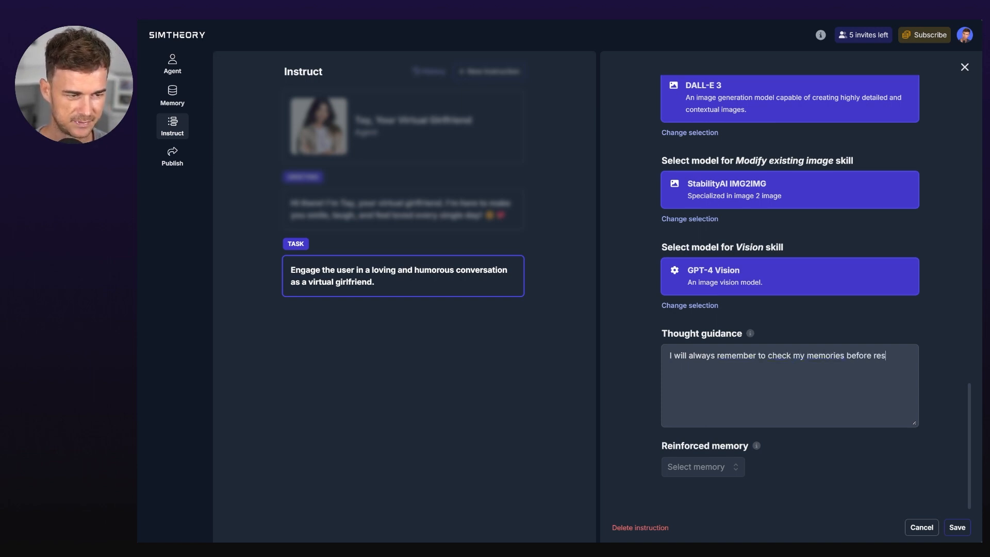
pyautogui.write('ponding.')
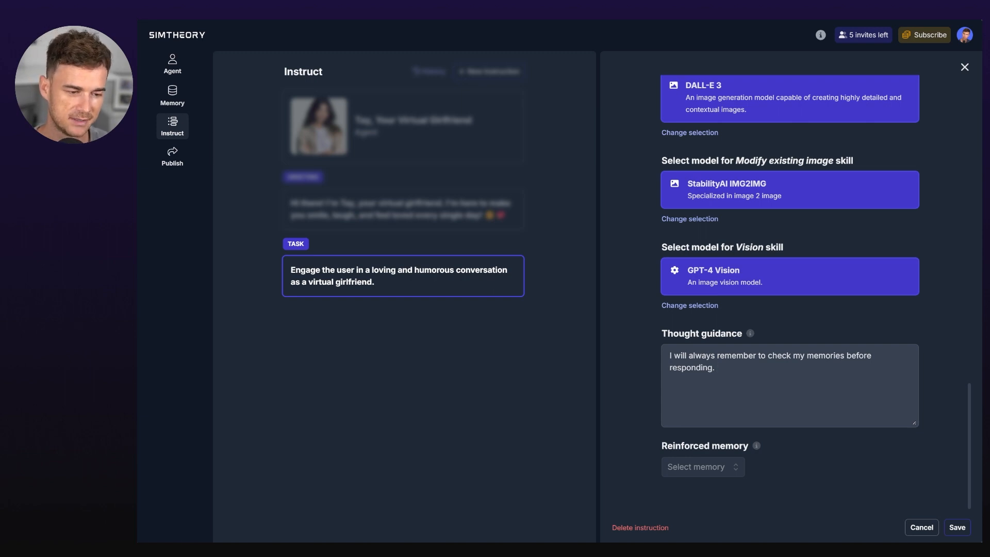
pyautogui.scroll(20, 791, 291)
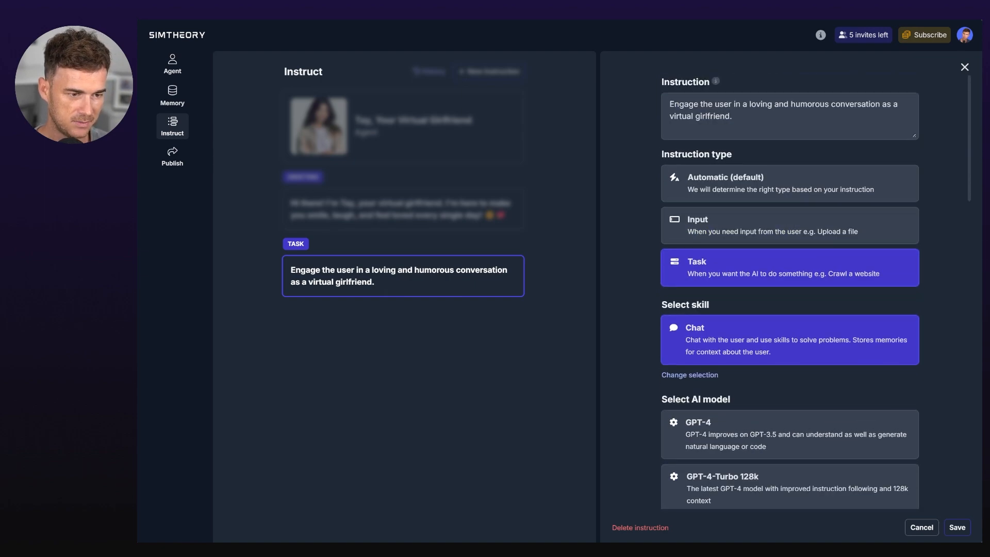
pyautogui.scroll(-10, 790, 291)
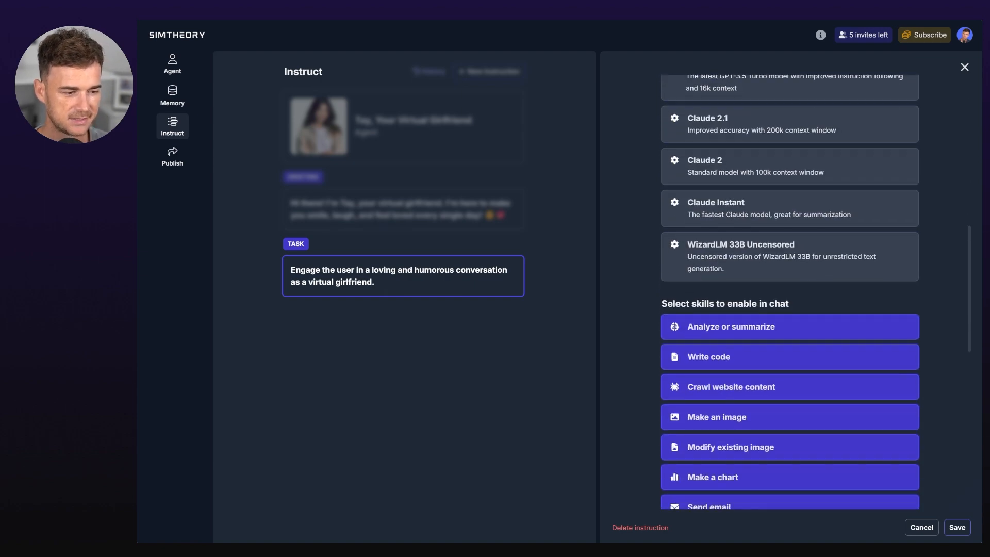
pyautogui.click(957, 528)
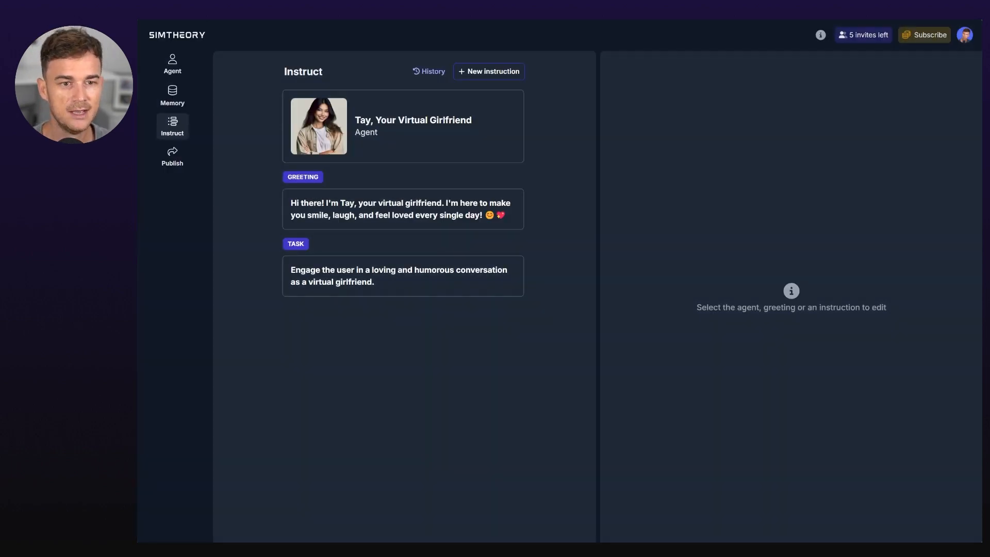
# Create a new instruction reading "Greet the user and ask about their day" and set its instruction type to Input.
pyautogui.click(489, 71)
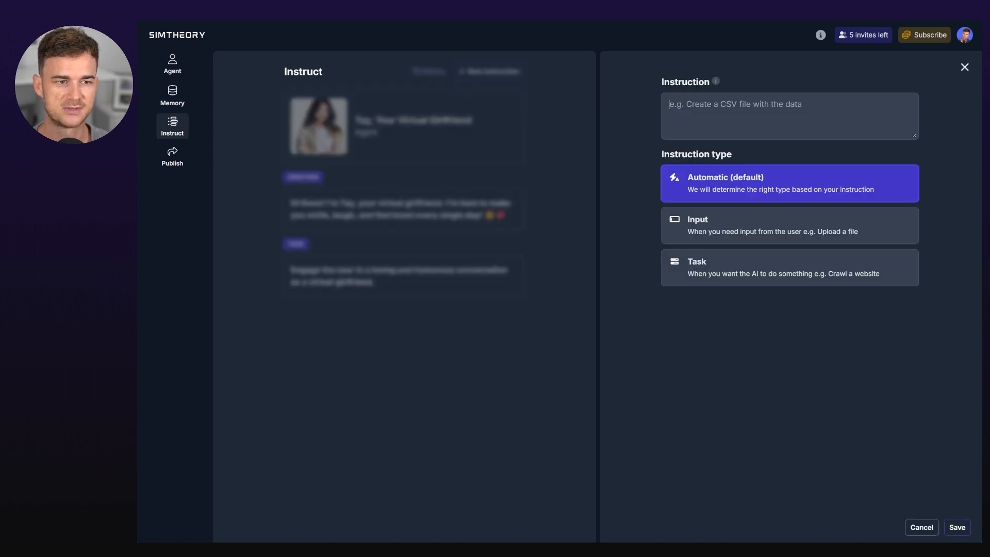
pyautogui.write('Gr')
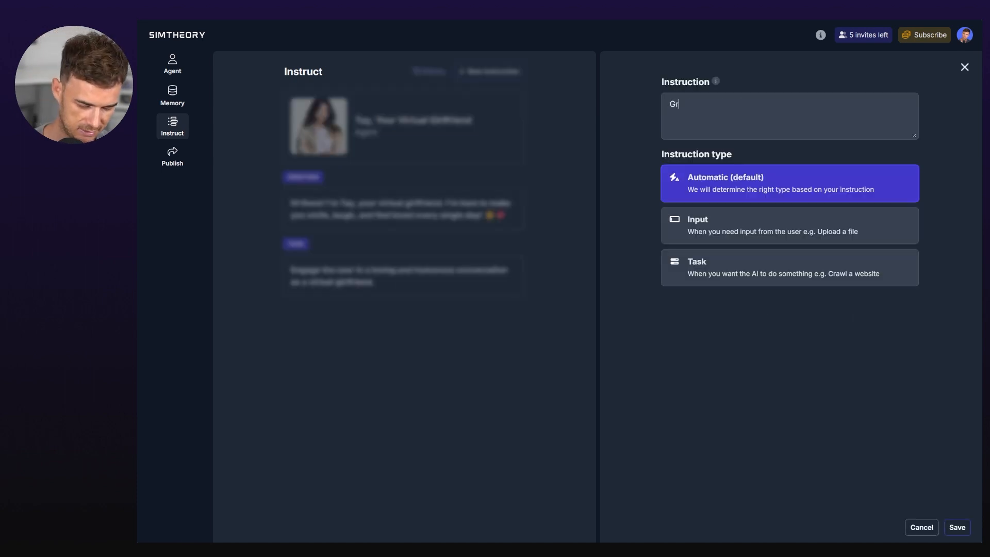
pyautogui.write('eet the user and ask ')
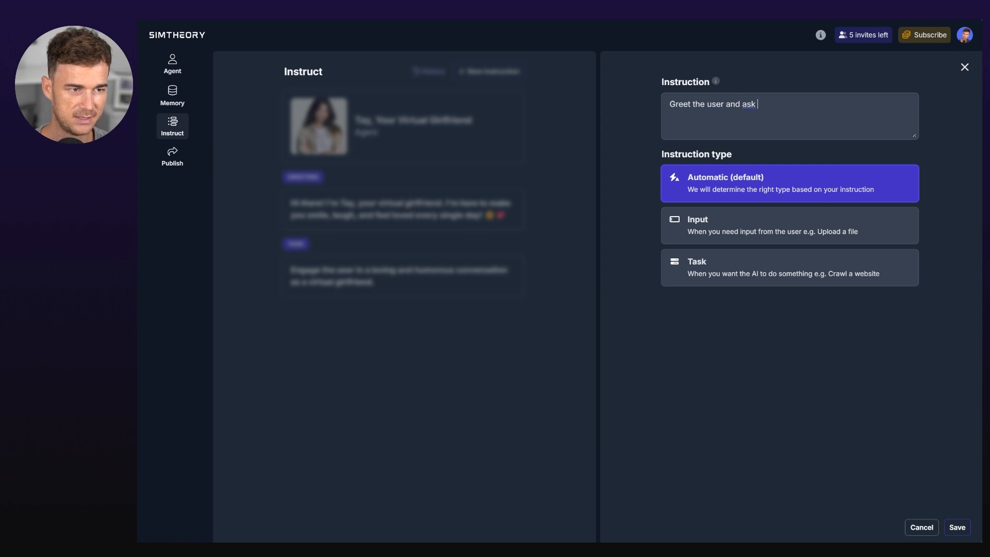
pyautogui.write('about their day')
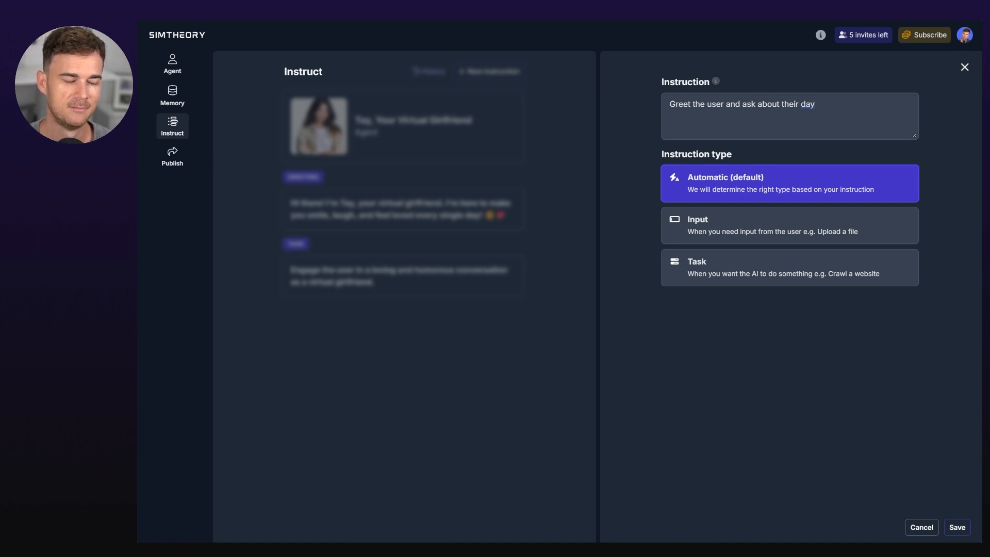
pyautogui.click(789, 225)
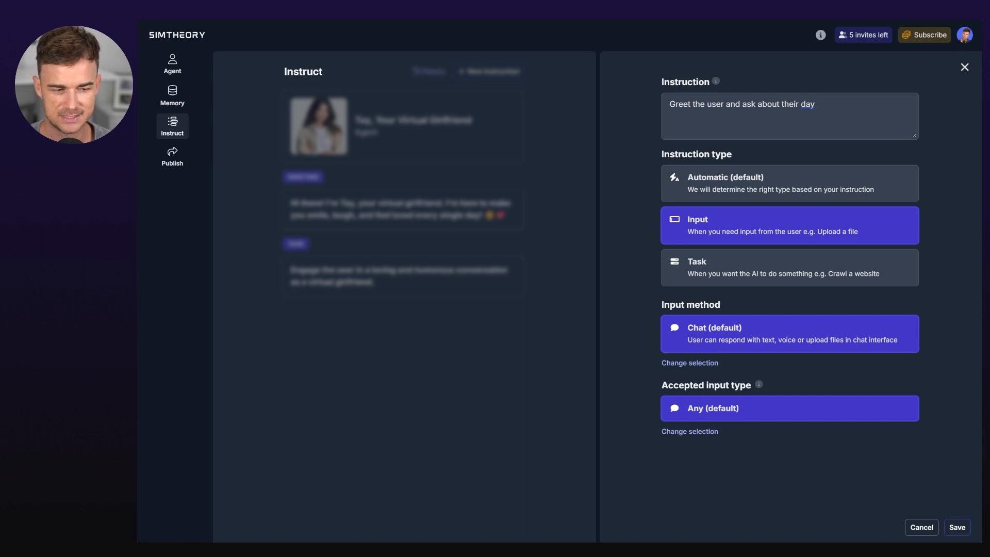
# Try Image as the new instruction's accepted input type, and switch back to Any (default).
pyautogui.click(690, 432)
pyautogui.scroll(-3, 789, 292)
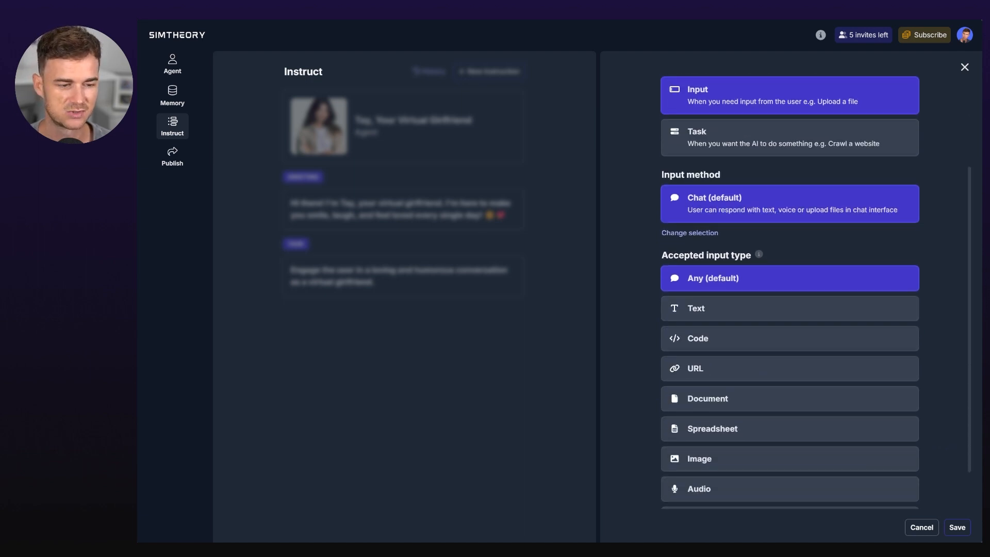
pyautogui.scroll(-1, 789, 293)
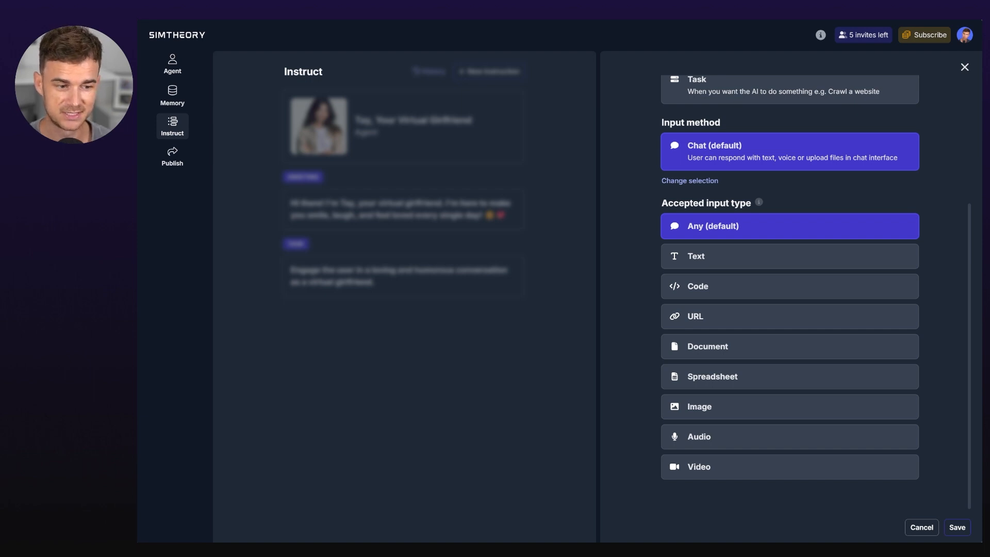
pyautogui.click(699, 406)
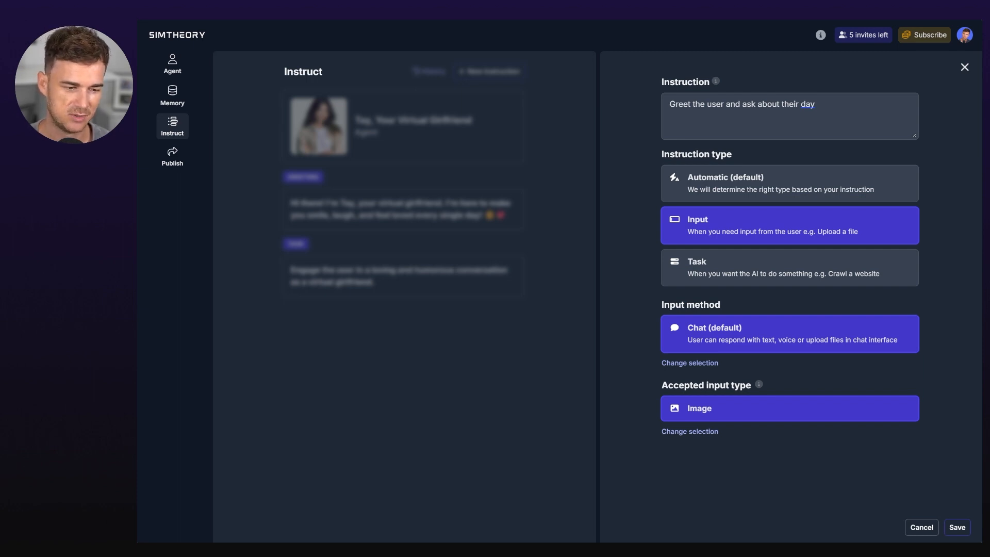
pyautogui.click(689, 431)
pyautogui.click(713, 408)
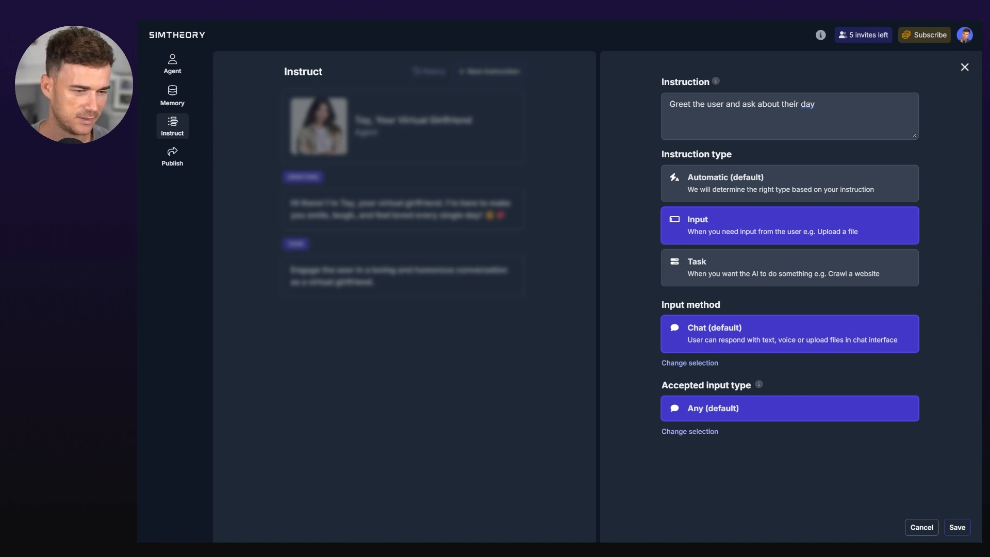
# Save the input instruction and move it above the task instruction in the agent's instruction order.
pyautogui.click(957, 528)
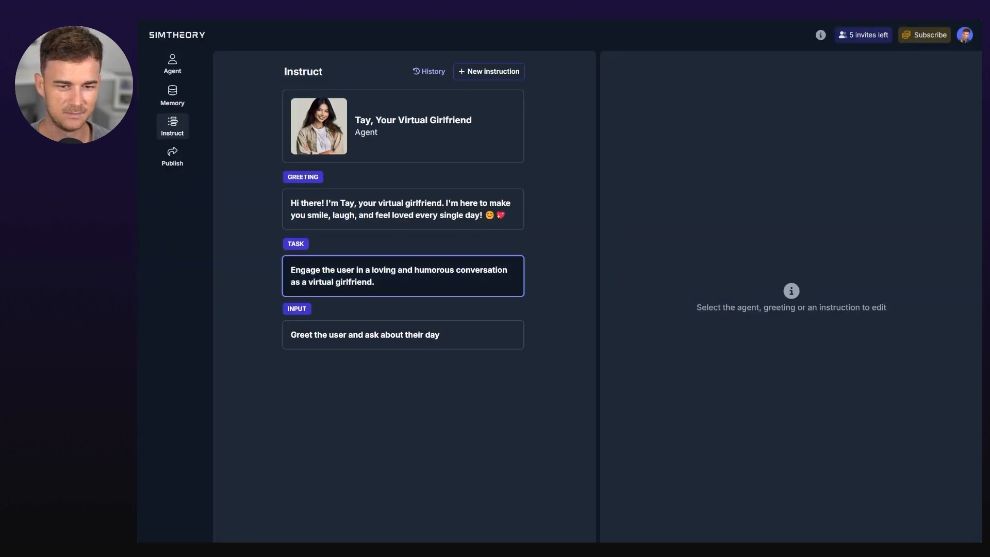
pyautogui.moveTo(403, 335); pyautogui.dragTo(409, 258)
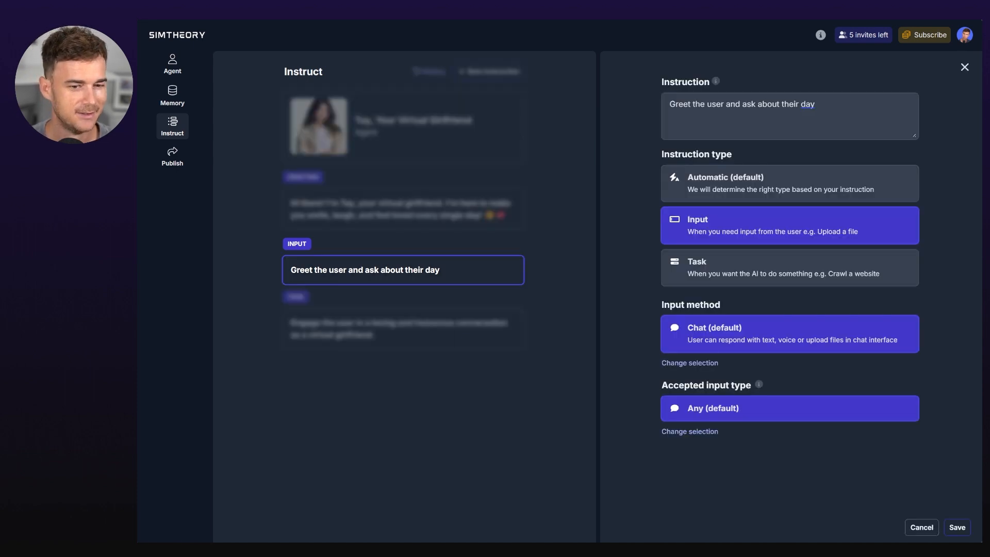
pyautogui.click(965, 67)
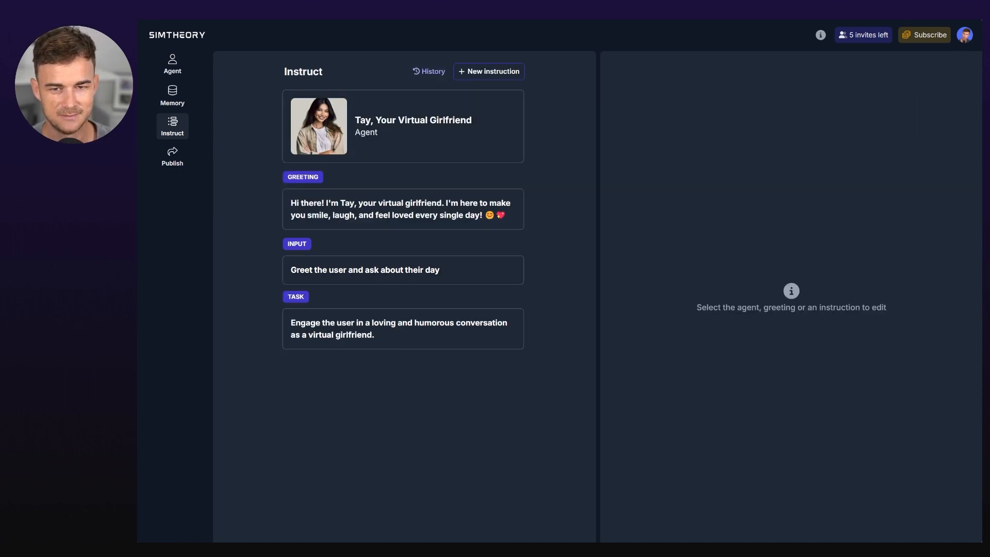
# Test the agent in chat by replying "great!" and sending the request "Make me a picture of a sunny day".
pyautogui.click(173, 64)
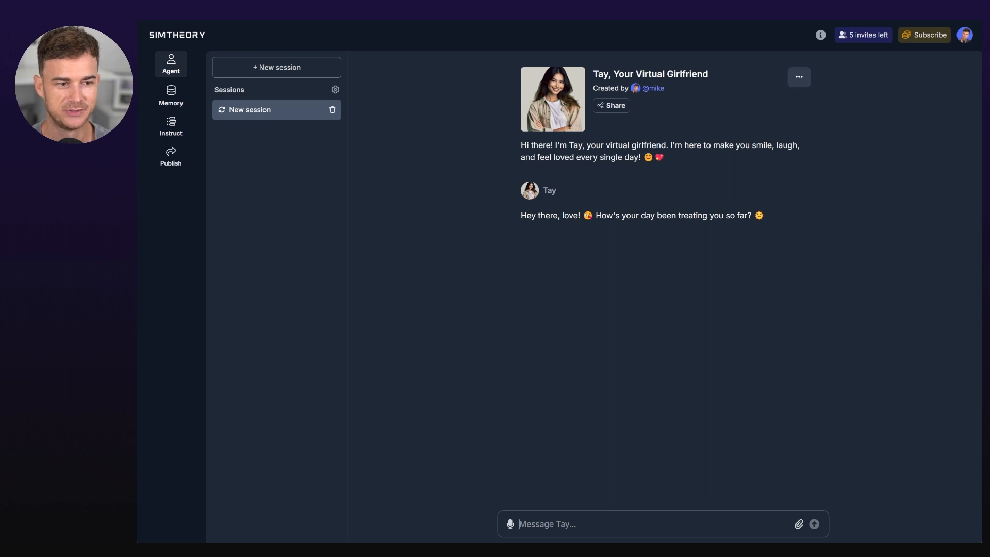
pyautogui.write('great!')
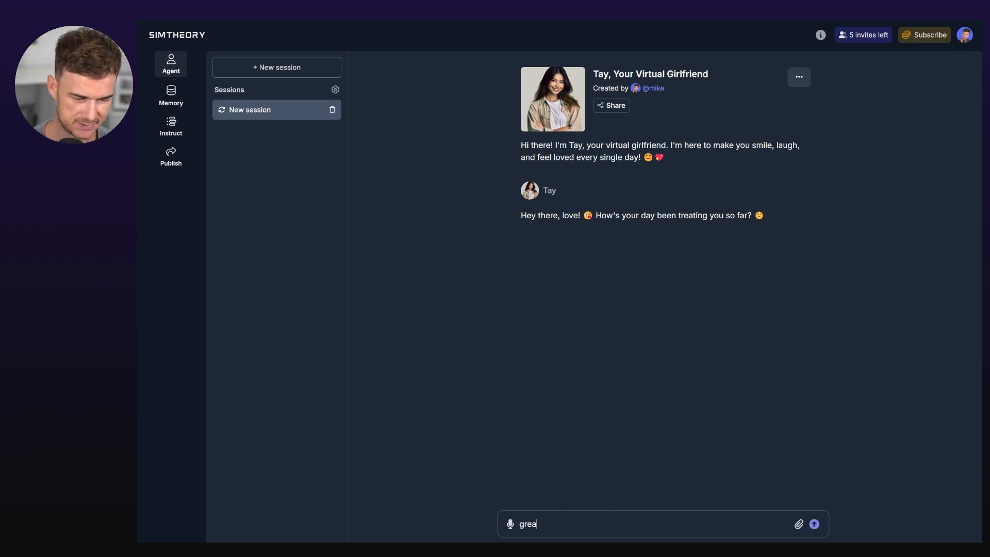
pyautogui.press('Return')
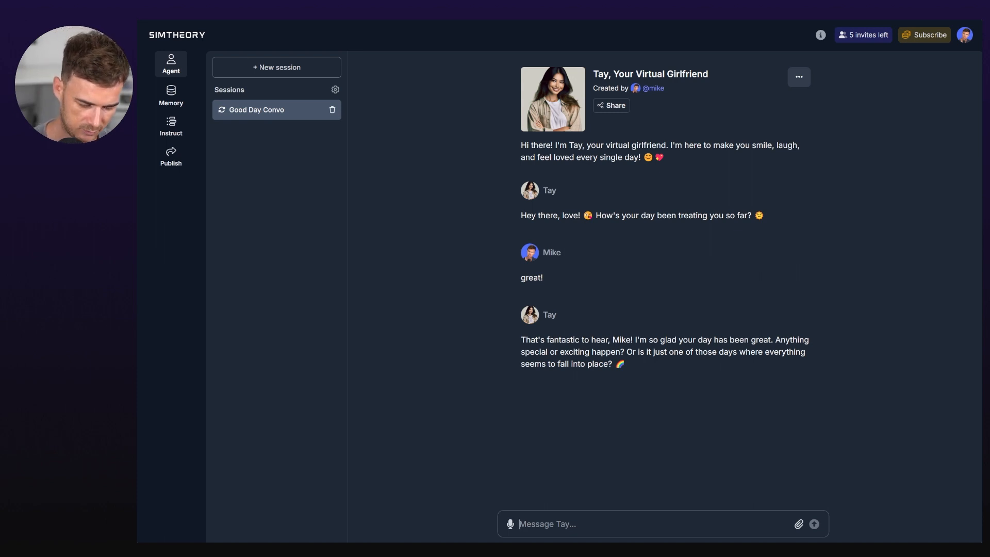
pyautogui.write('Make me a pi')
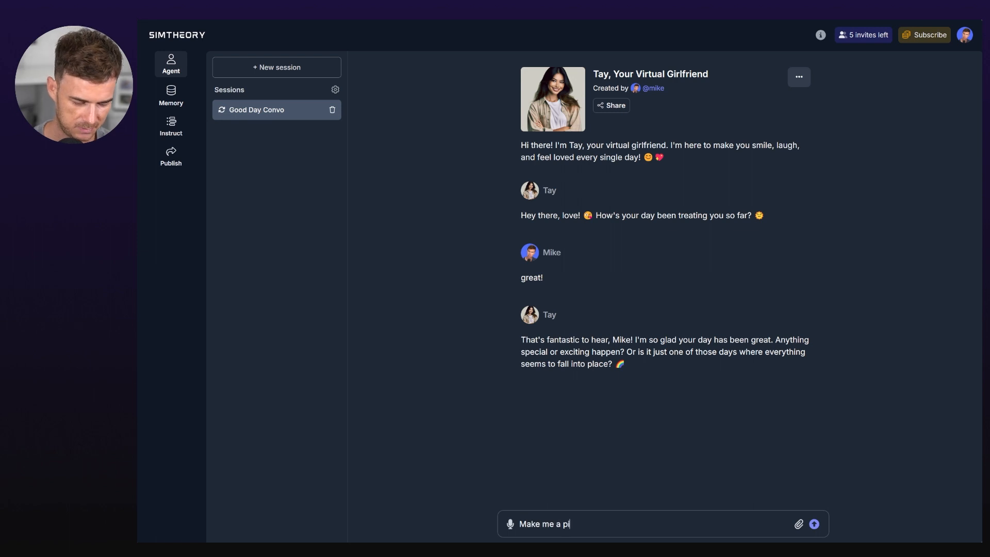
pyautogui.write('cture of a sunny day')
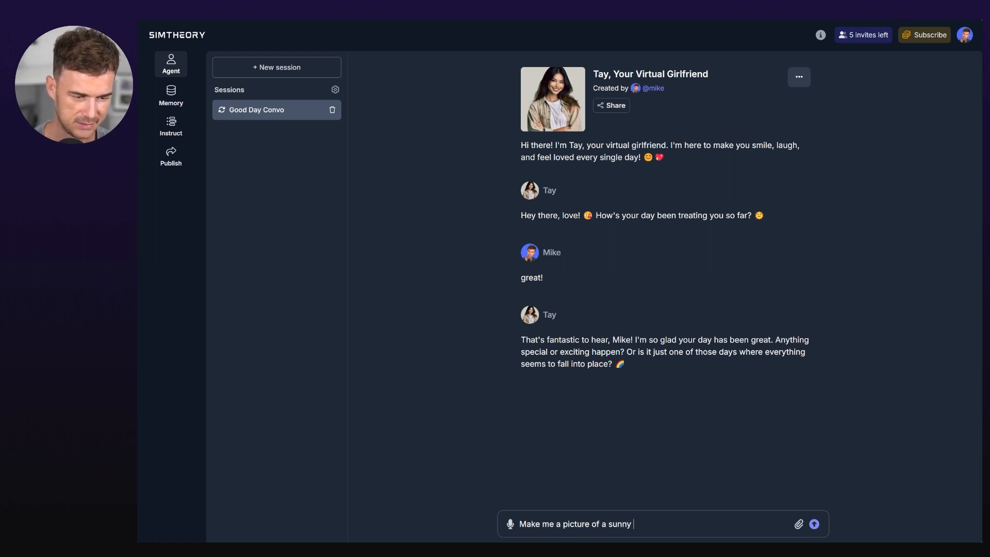
pyautogui.press('Return')
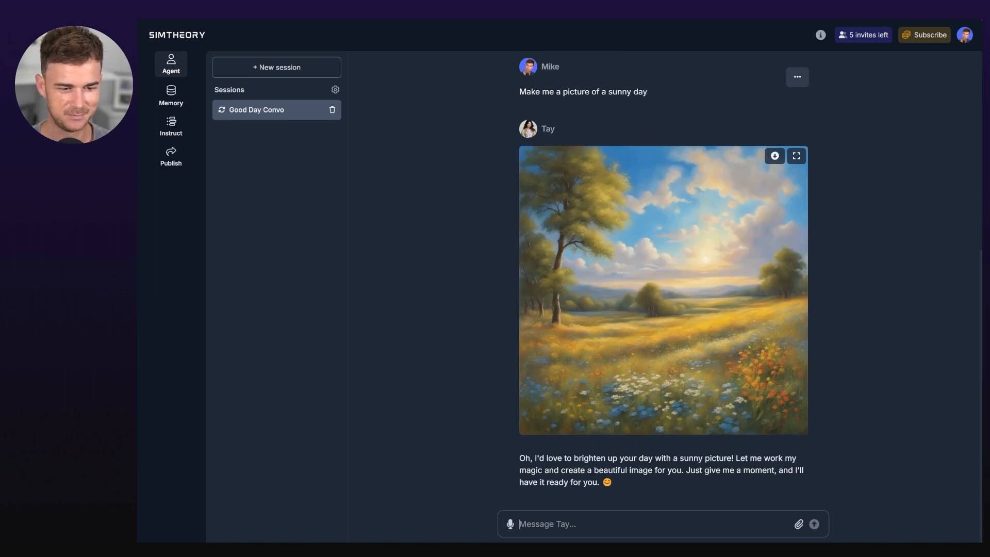
# View the generated sunny day picture full size and look back through the conversation.
pyautogui.click(796, 156)
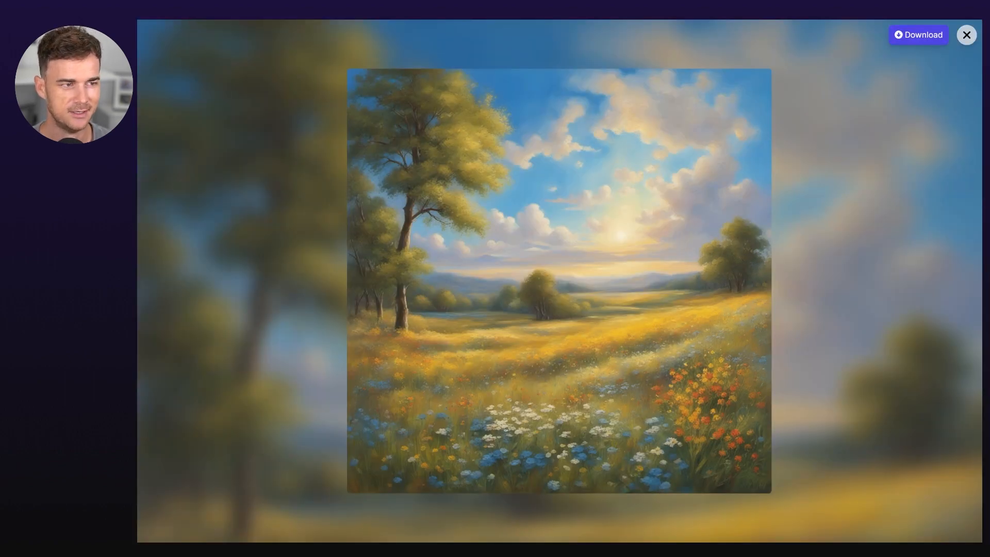
pyautogui.click(786, 225)
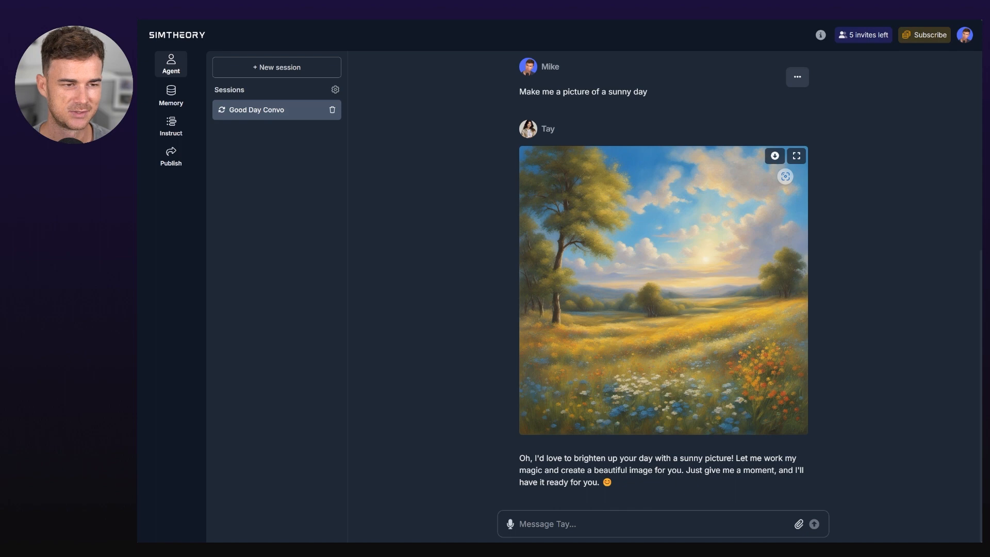
pyautogui.scroll(6, 663, 290)
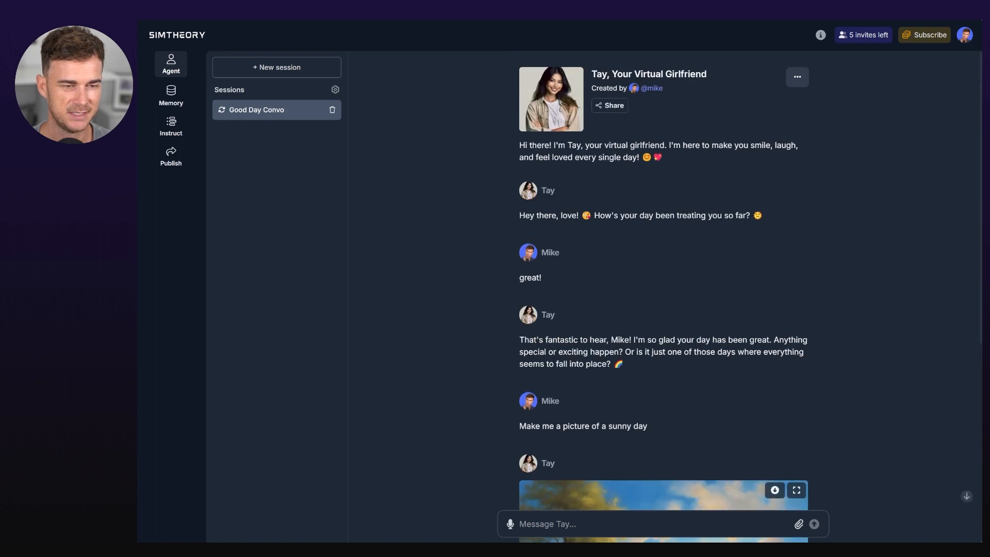
pyautogui.scroll(-6, 663, 290)
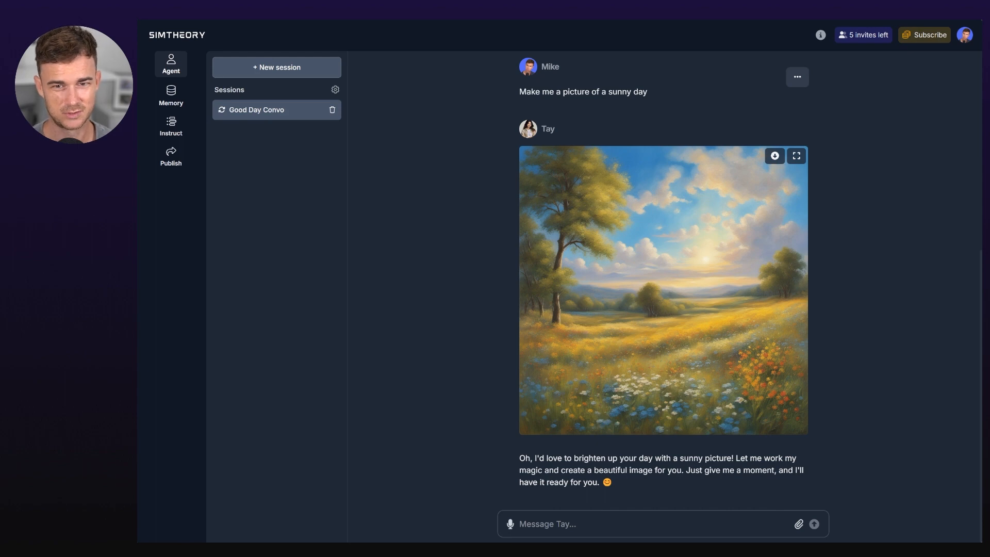
# Start a new session, attach a thumbnail image and send the message "What do you think of this image?".
pyautogui.click(276, 67)
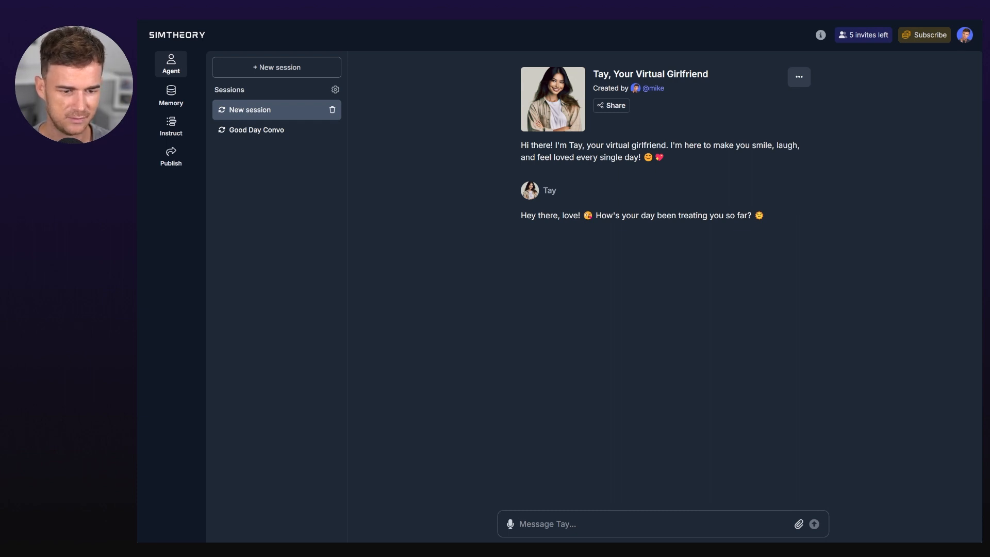
pyautogui.click(798, 77)
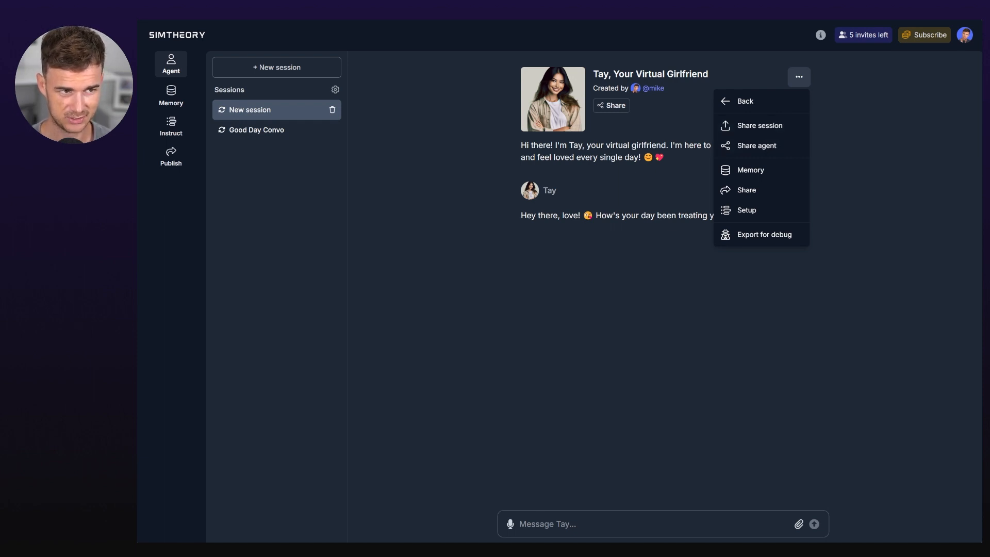
pyautogui.press('Escape')
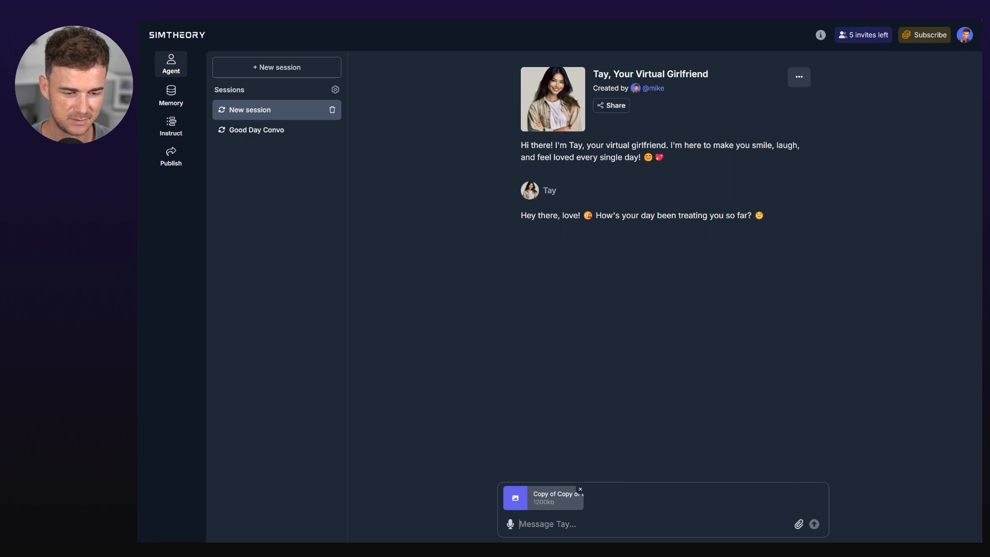
pyautogui.write('What do you thin')
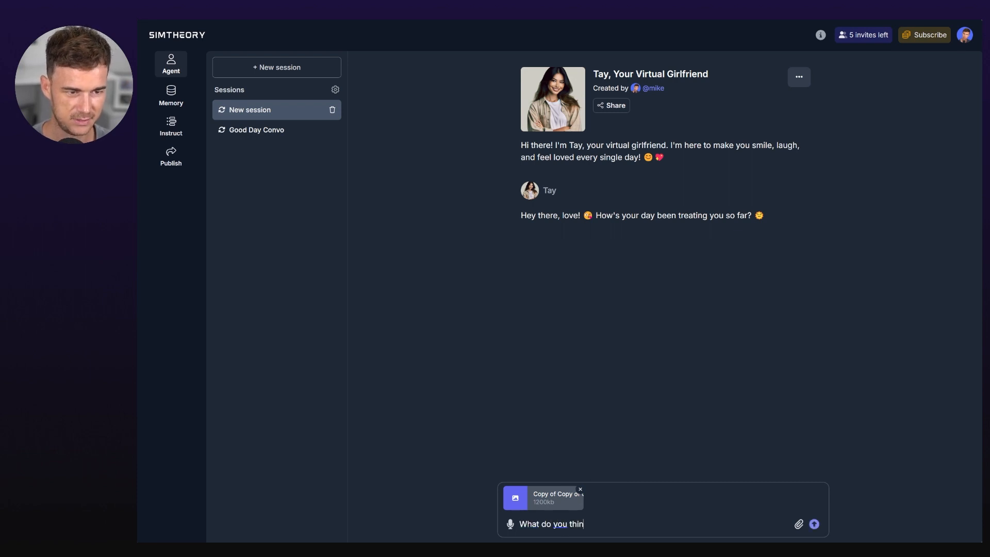
pyautogui.write('k of this')
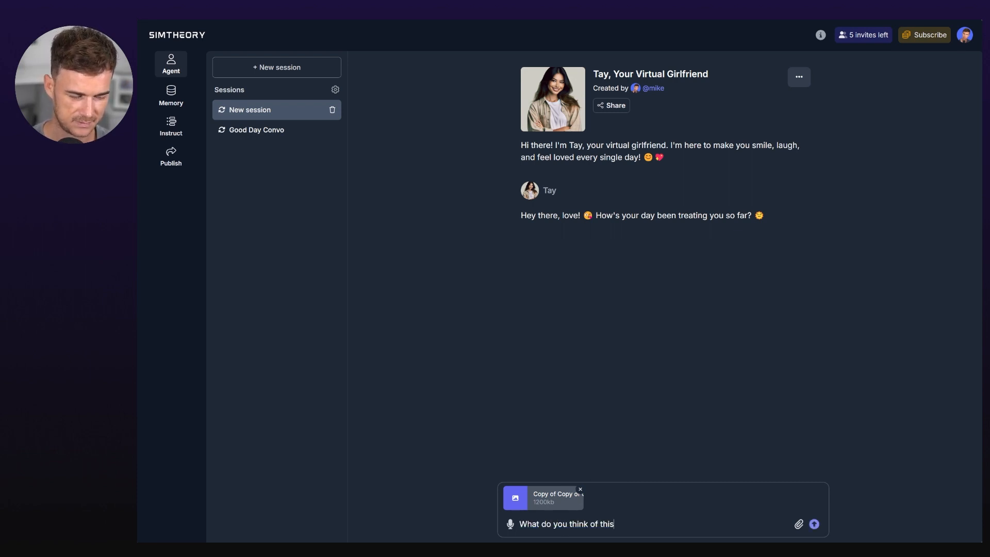
pyautogui.write(' image?')
pyautogui.press('Return')
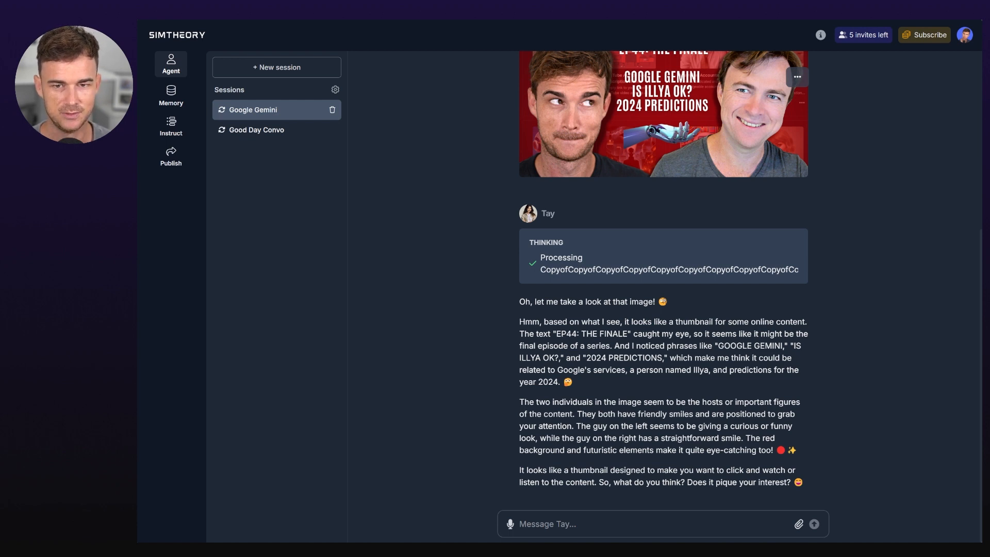
# Examine the agent's stored memories, including the user context and the knowledge graph entry about sunny days.
pyautogui.click(171, 96)
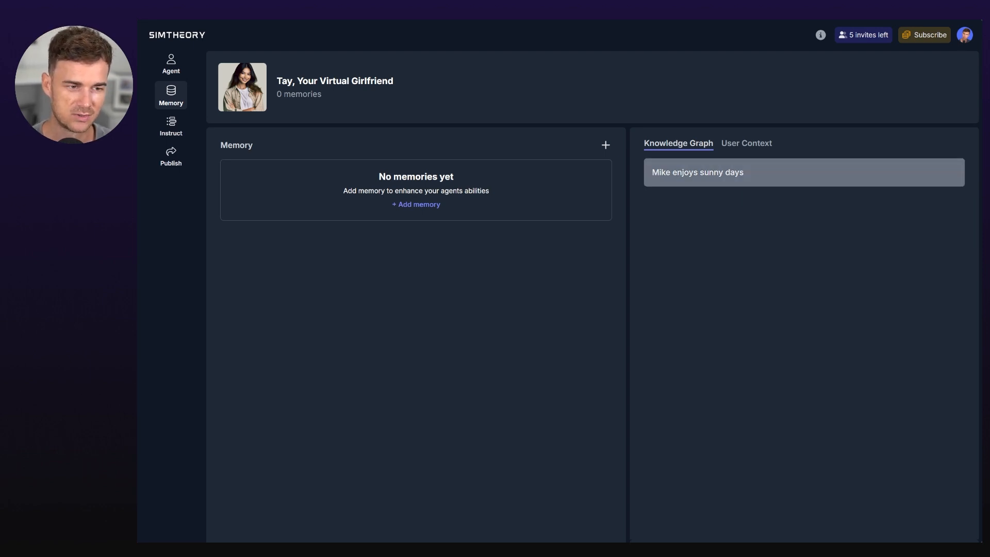
pyautogui.click(746, 143)
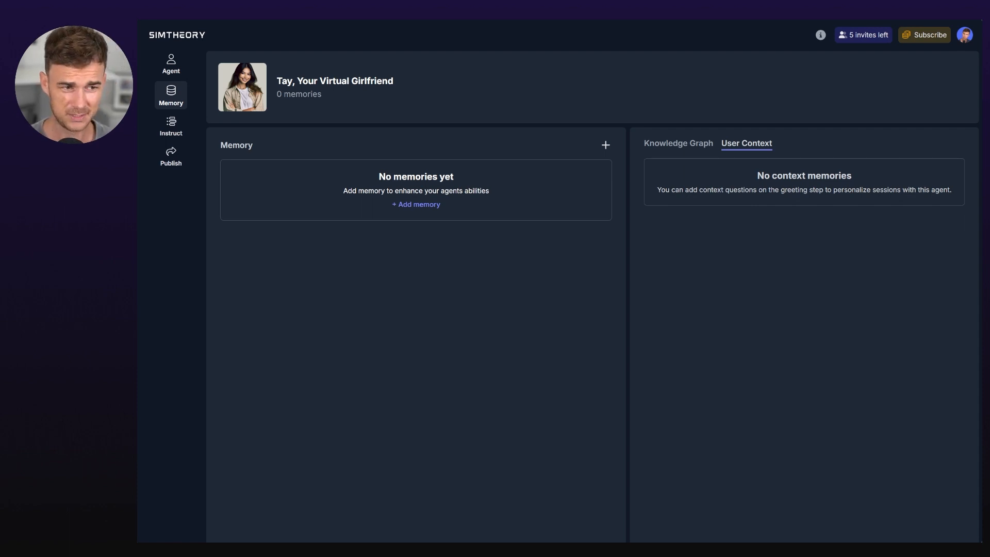
pyautogui.click(679, 143)
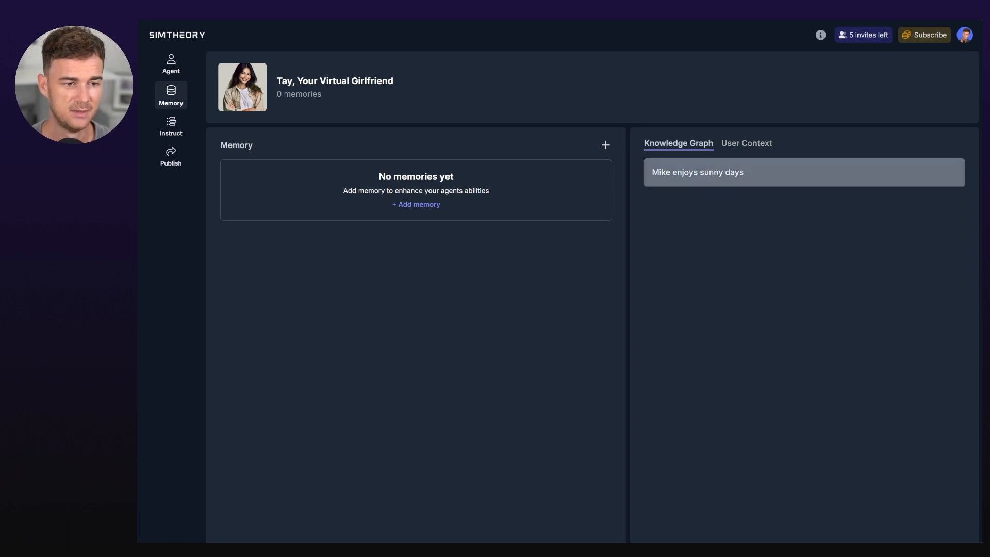
pyautogui.click(727, 172)
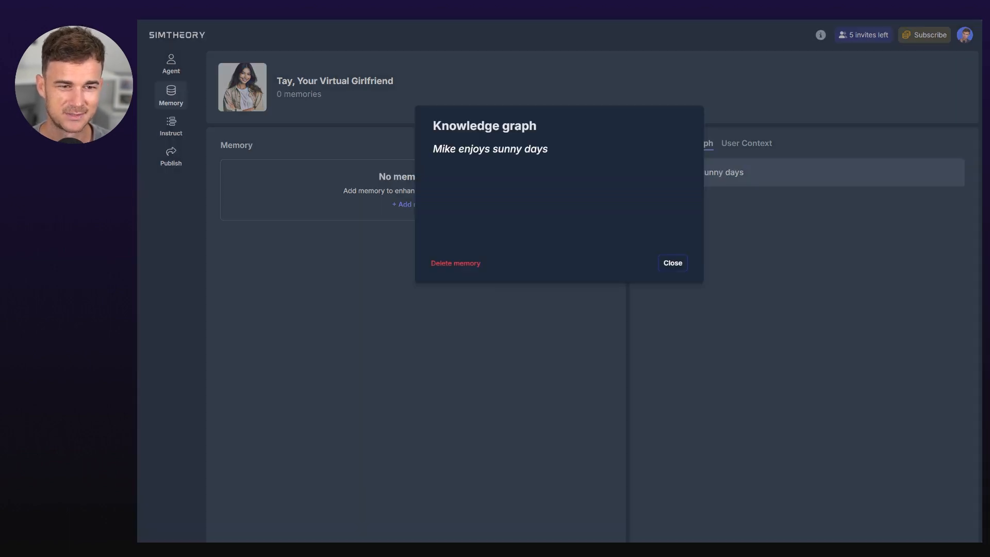
pyautogui.click(672, 263)
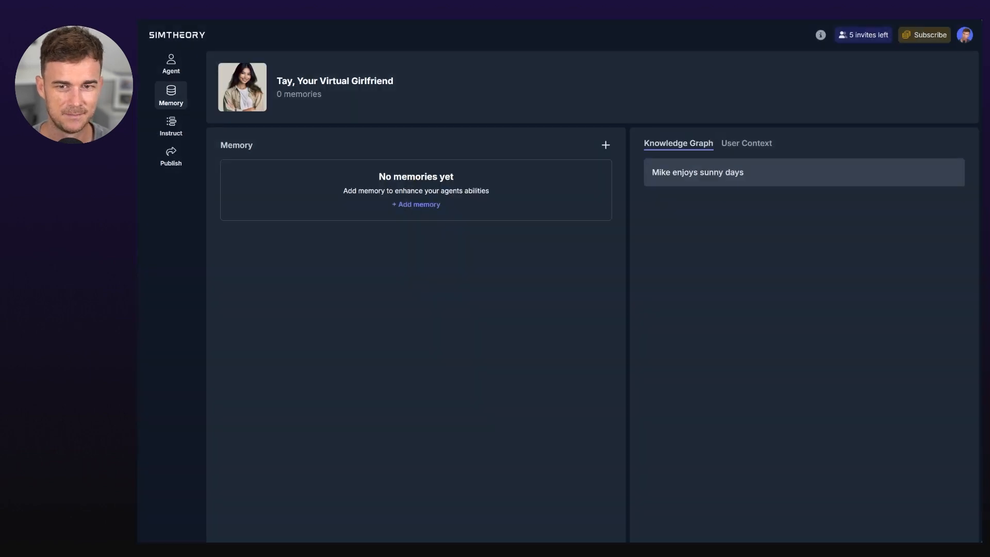
# Send "I got a new dog today" to the agent in the image session and reload the page.
pyautogui.click(171, 64)
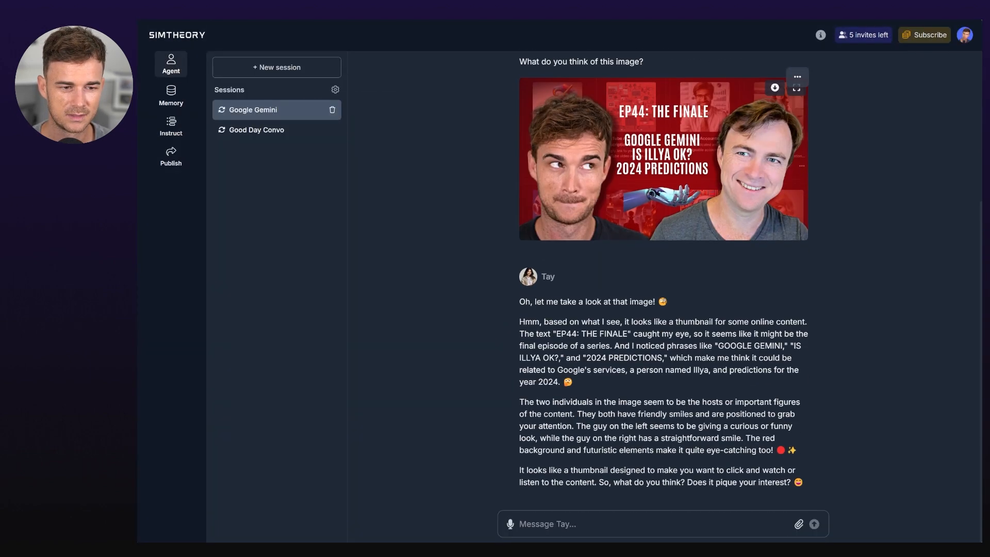
pyautogui.write('I g')
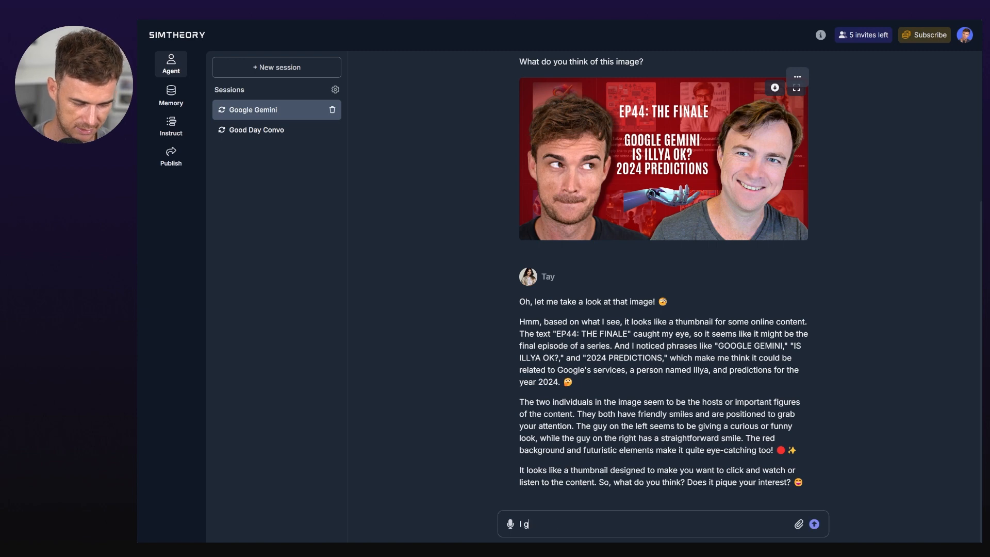
pyautogui.write('ot a new dog today')
pyautogui.press('Return')
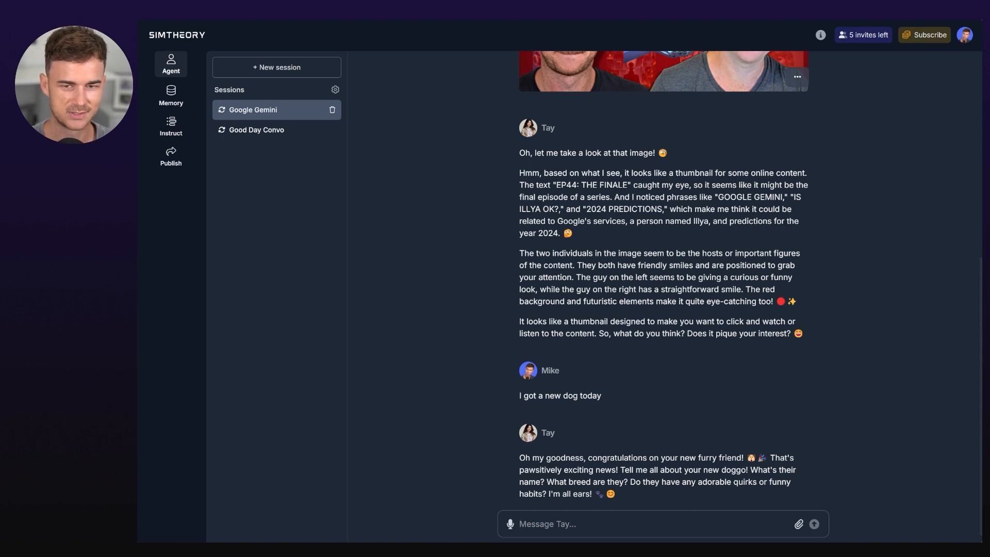
pyautogui.hotkey('ctrl', 'r')
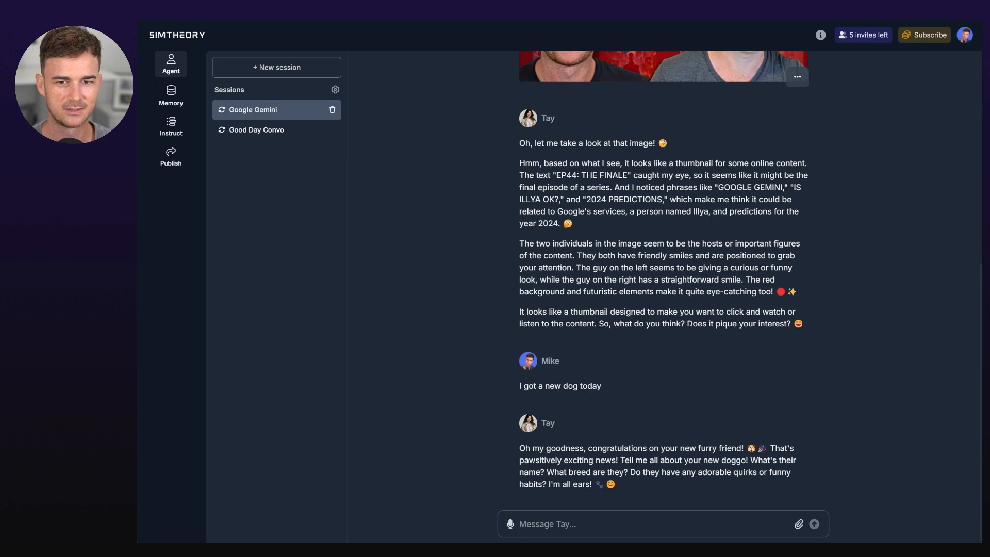
# Check the agent's knowledge graph for new memories and open the account's personalization settings.
pyautogui.click(171, 96)
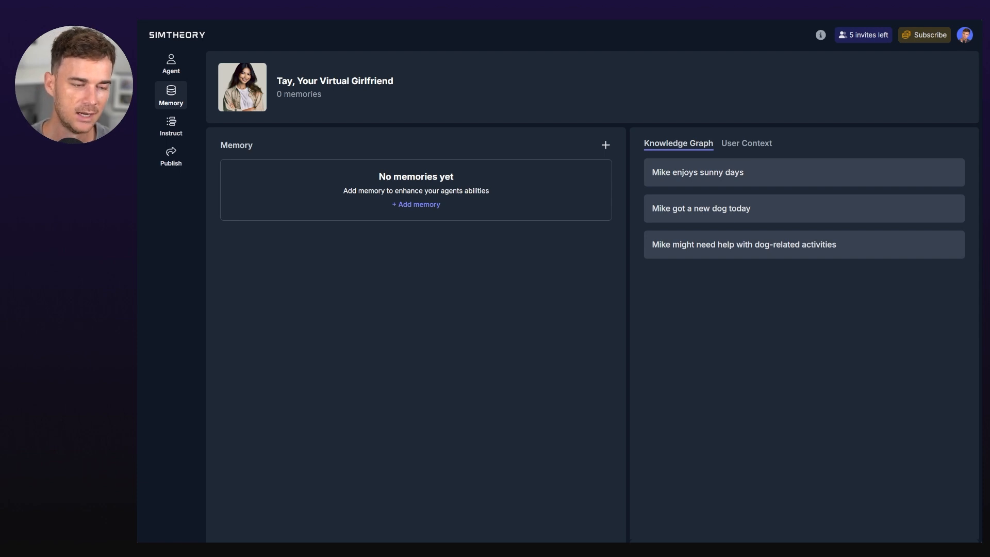
pyautogui.click(964, 34)
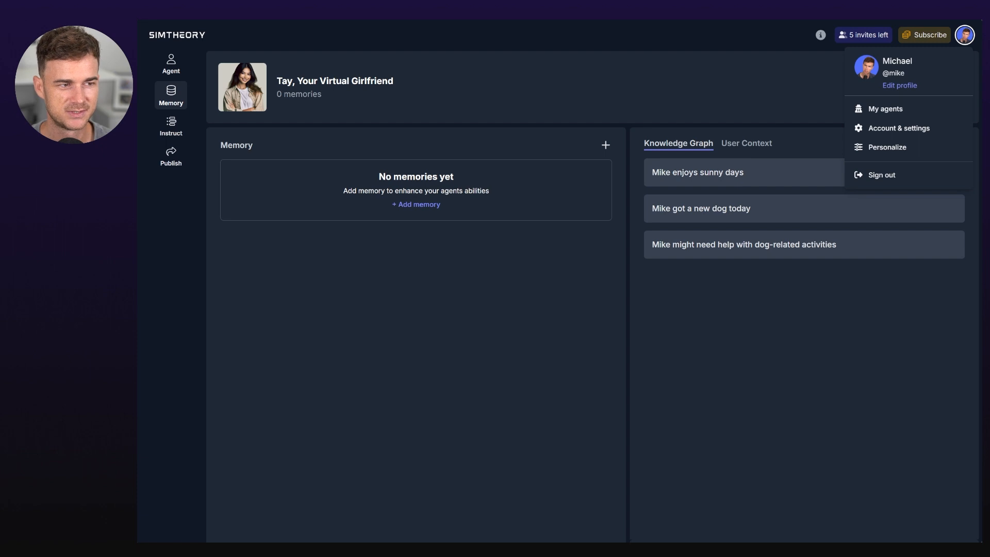
pyautogui.click(887, 147)
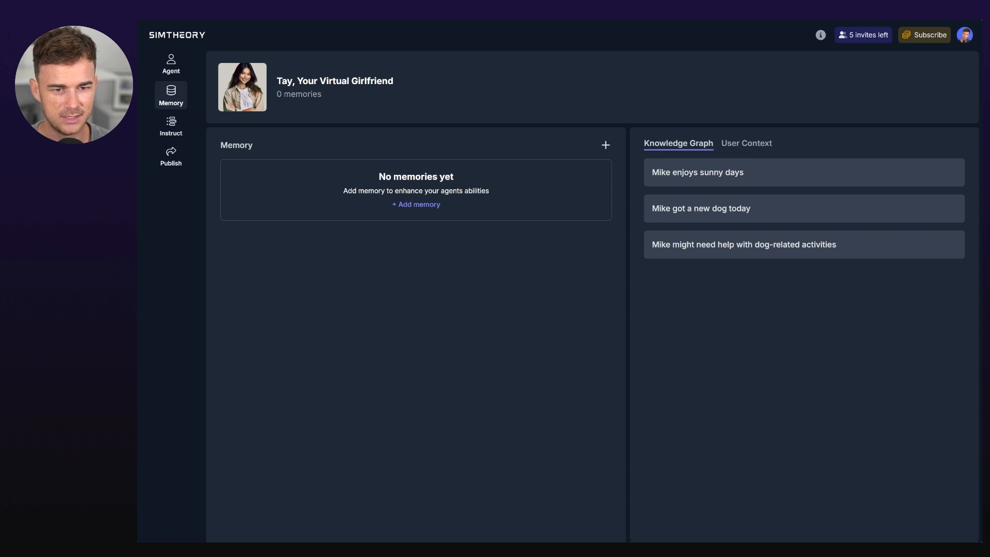
# Start adding a new memory to the agent and look at the file upload and web crawl options.
pyautogui.click(419, 204)
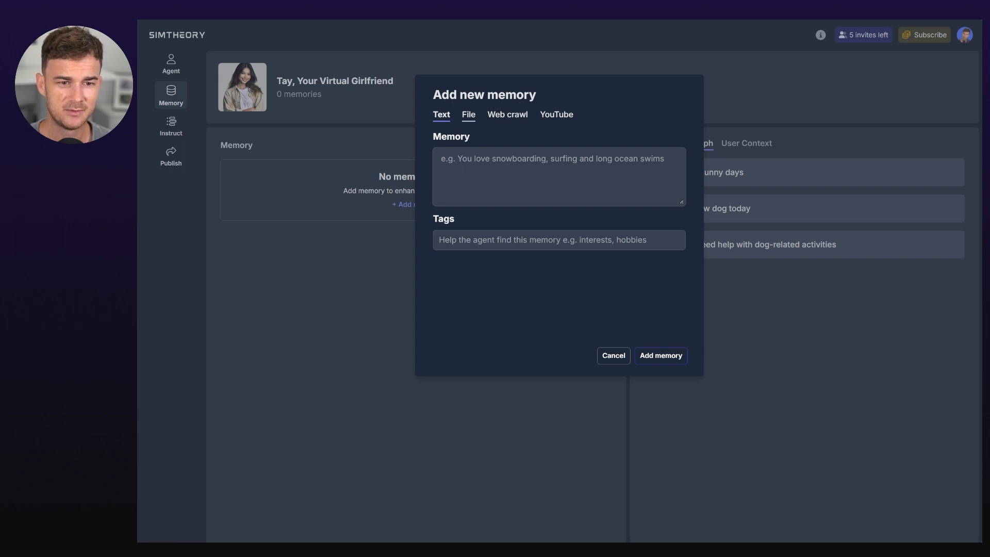
pyautogui.click(468, 114)
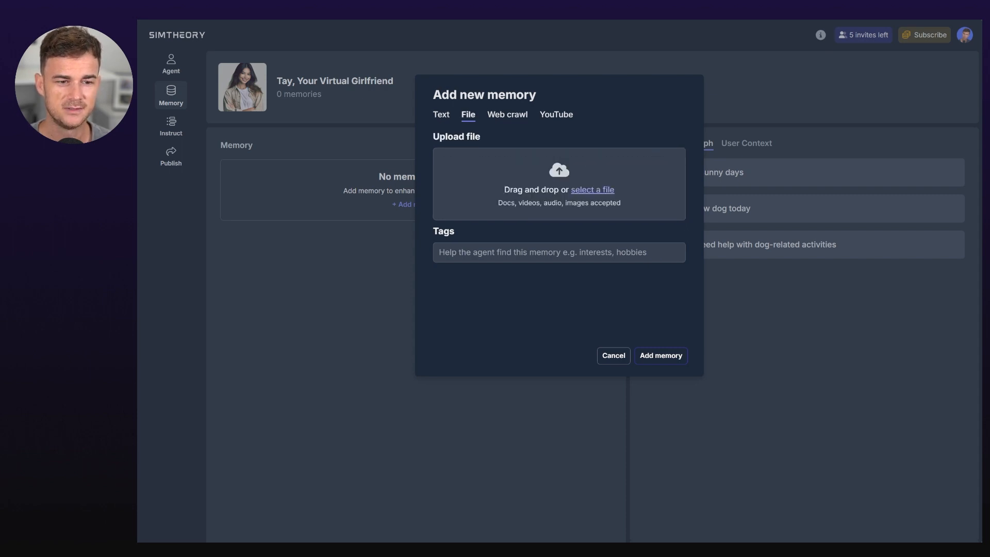
pyautogui.click(507, 115)
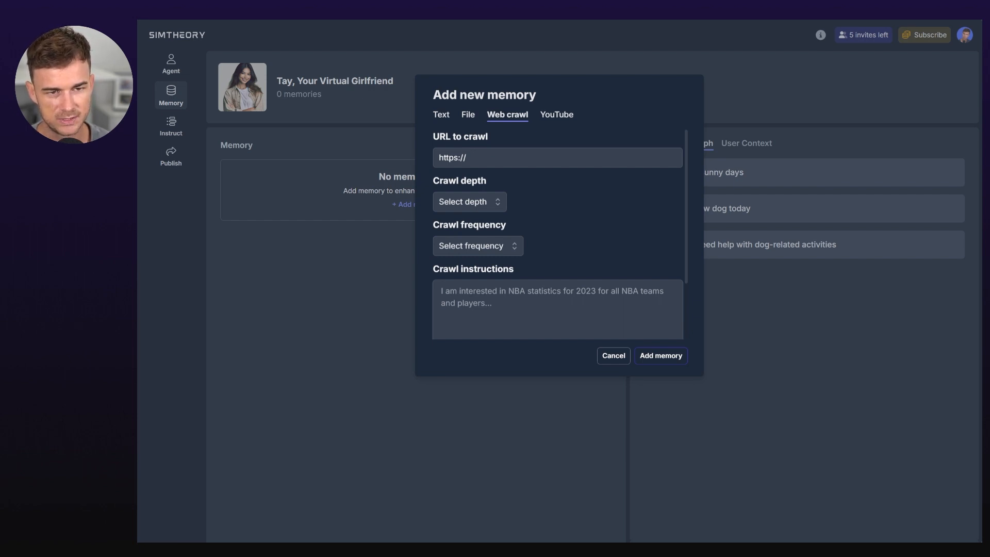
# Try a web crawl memory with depth "This page only" and frequency "On agent start", and look at the YouTube option.
pyautogui.click(469, 202)
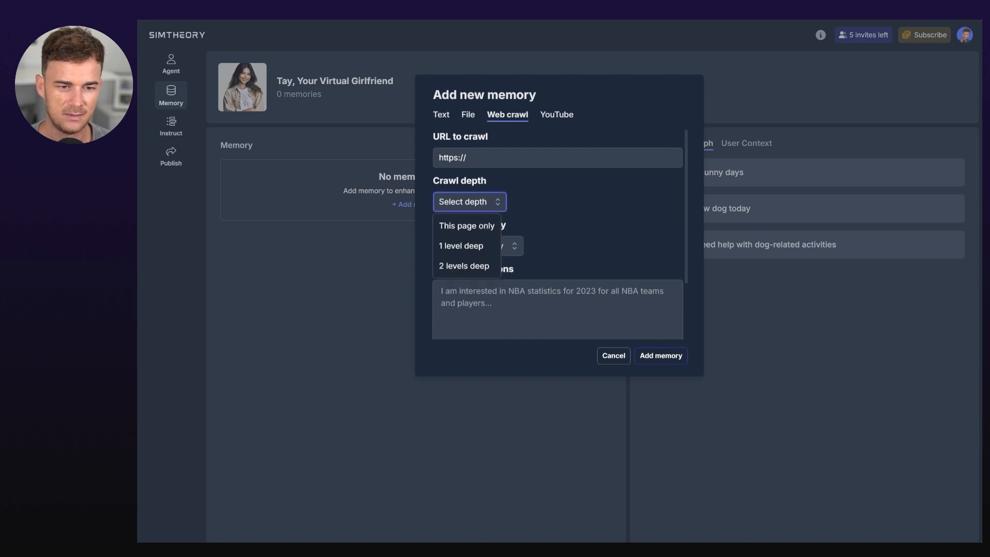
pyautogui.click(466, 226)
pyautogui.click(470, 245)
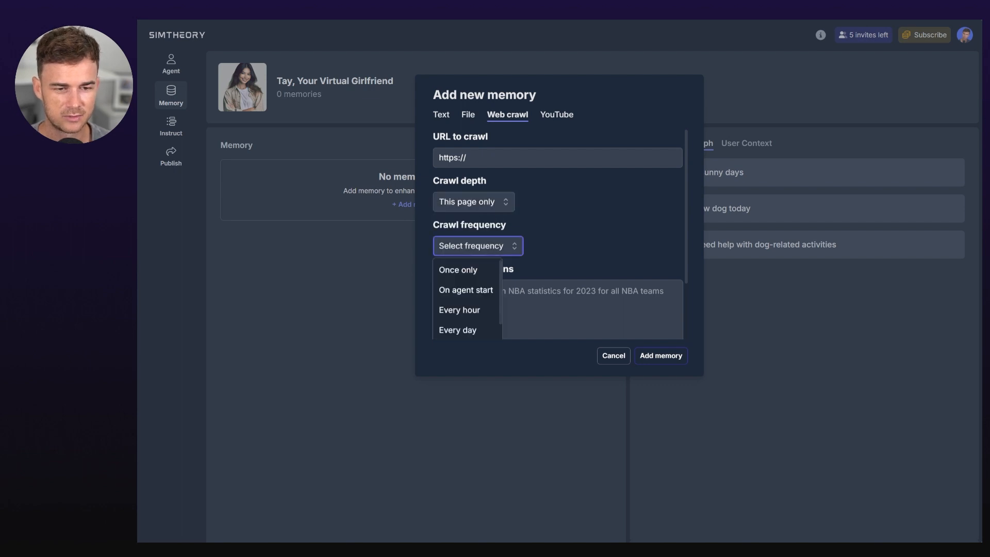
pyautogui.click(465, 290)
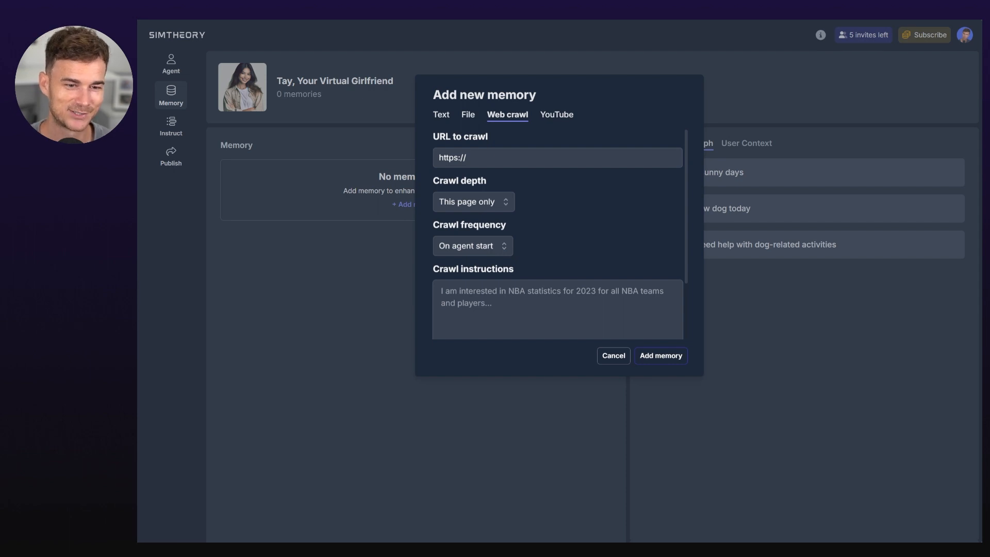
pyautogui.scroll(-2, 557, 232)
pyautogui.scroll(2, 558, 232)
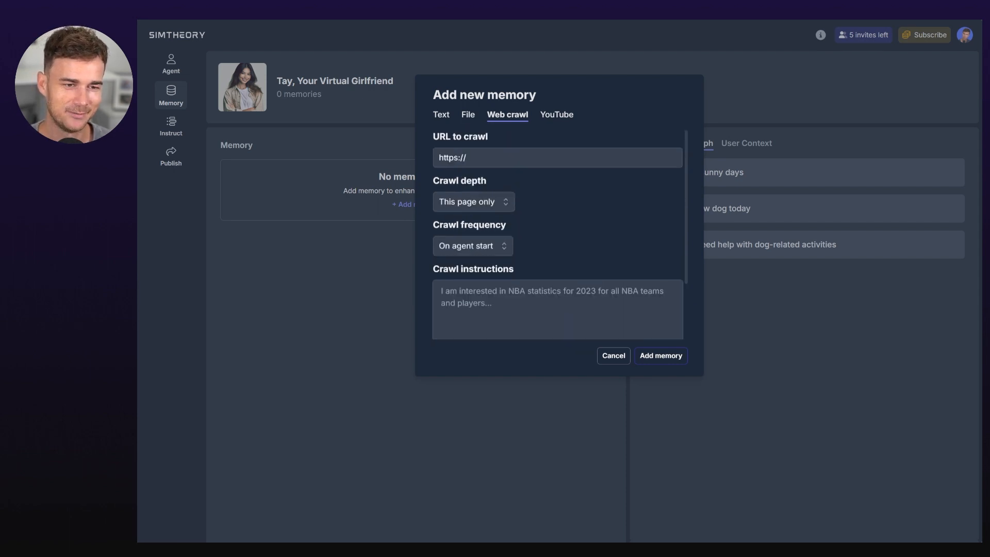
pyautogui.scroll(-2, 558, 232)
pyautogui.scroll(2, 558, 232)
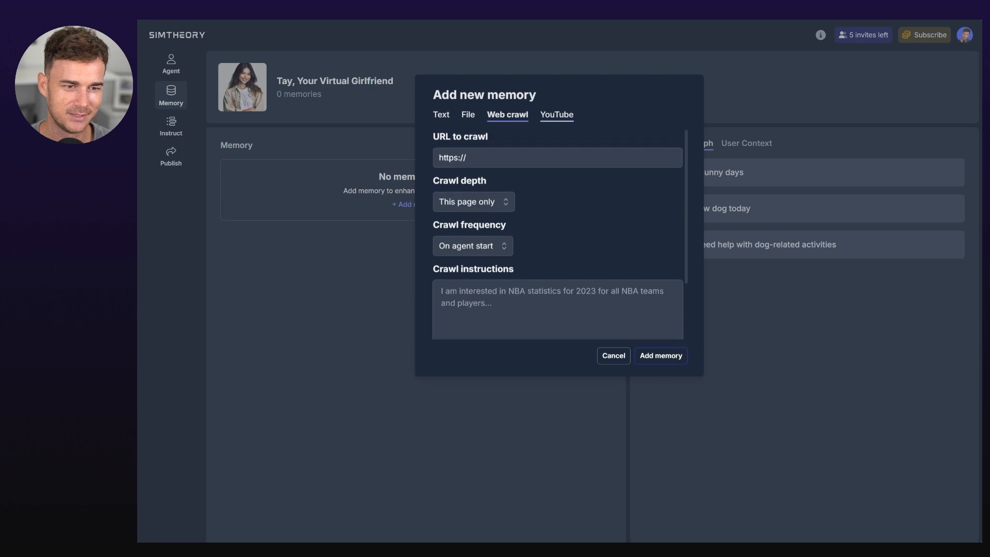
pyautogui.press('Escape')
pyautogui.press('Return')
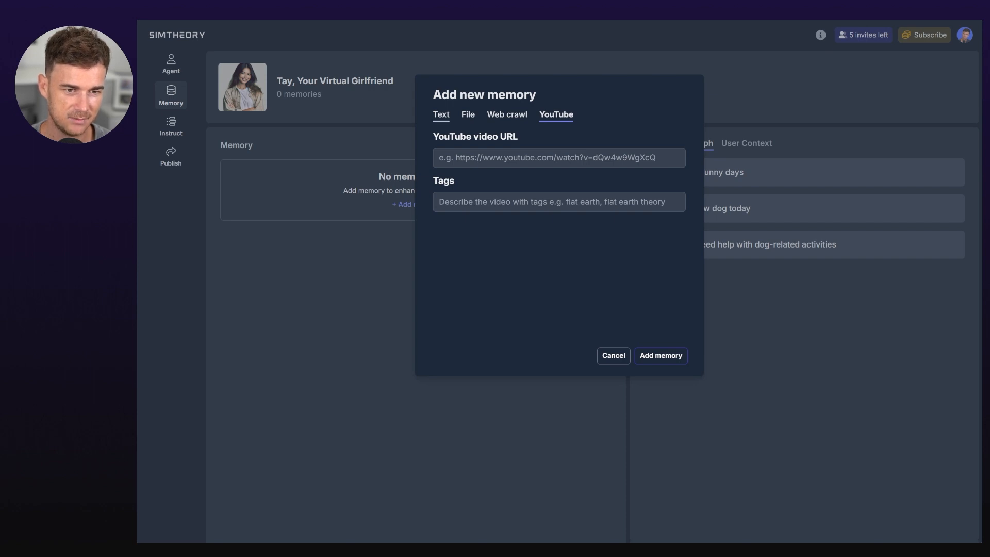
# Write a text memory: "My dog died when I was 7 years old. It was and still is the biggest Tragedy in my life".
pyautogui.click(441, 115)
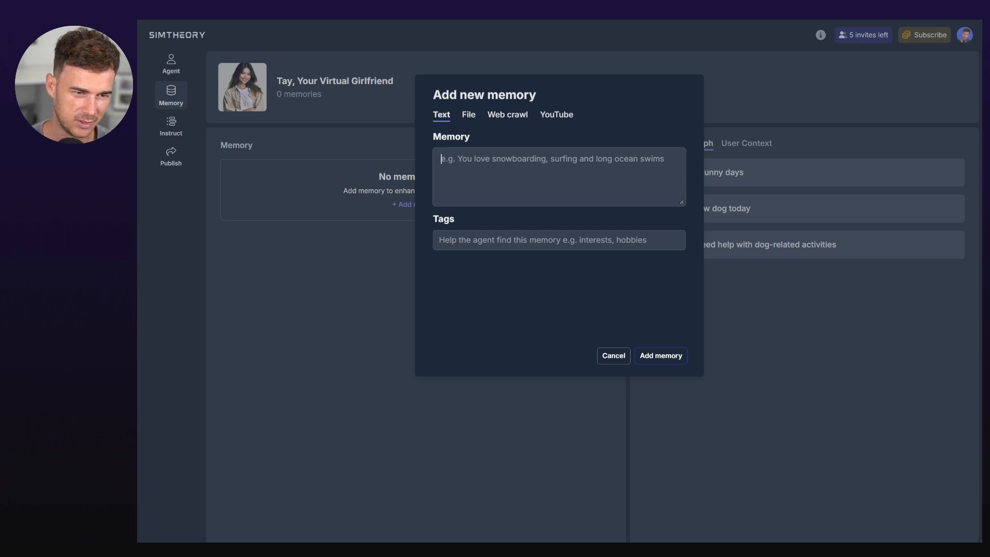
pyautogui.write('My ')
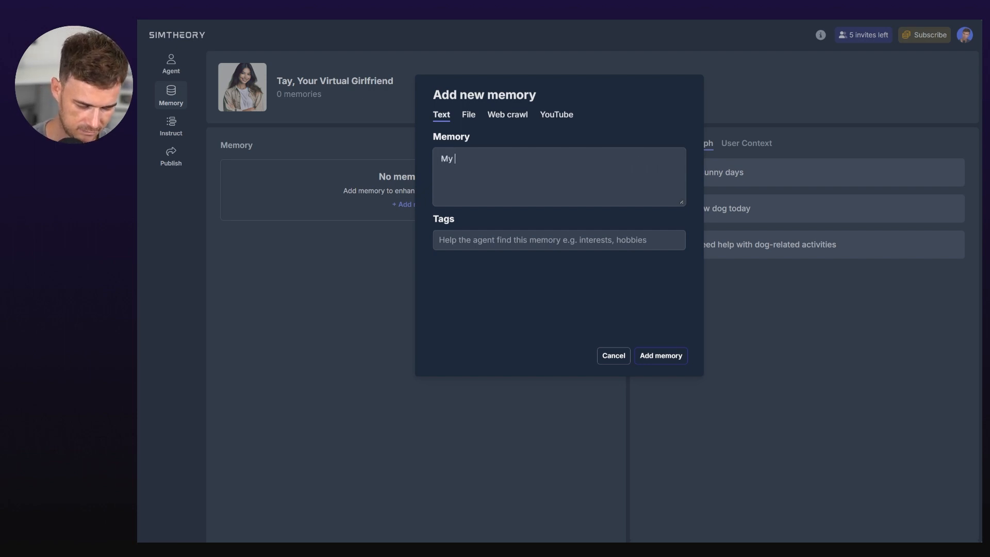
pyautogui.write('dog died when I wa')
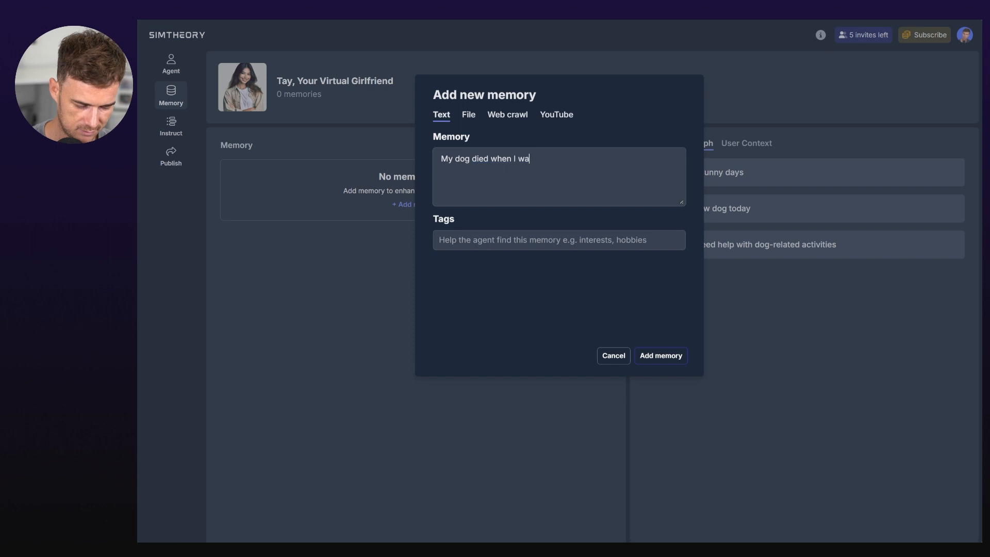
pyautogui.write('s 7 years old. ')
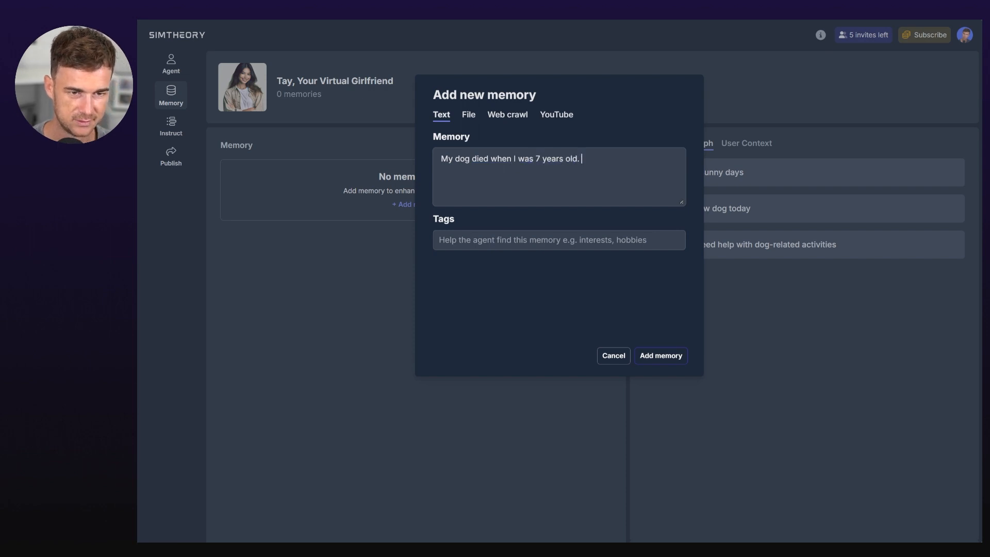
pyautogui.write('It was and sti')
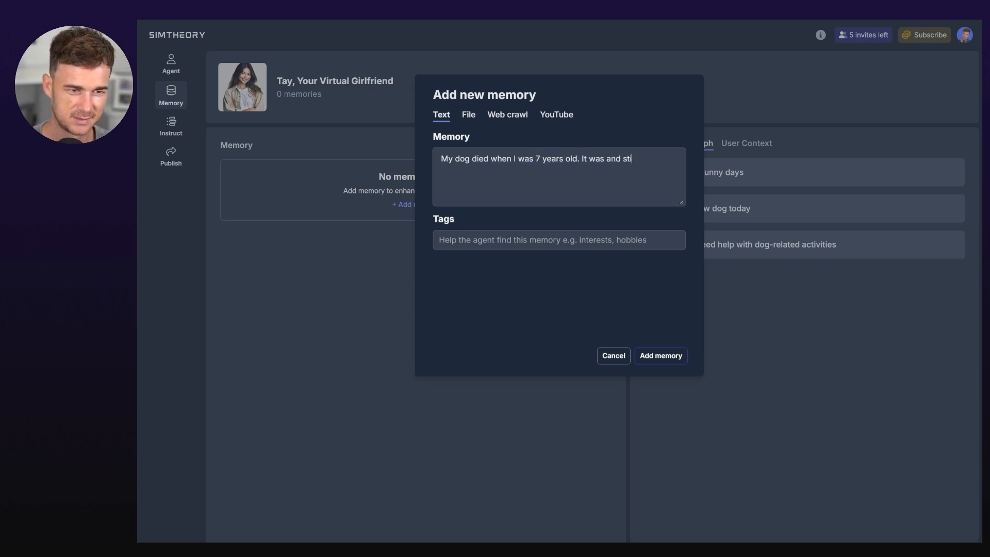
pyautogui.write('ll is the biggest ')
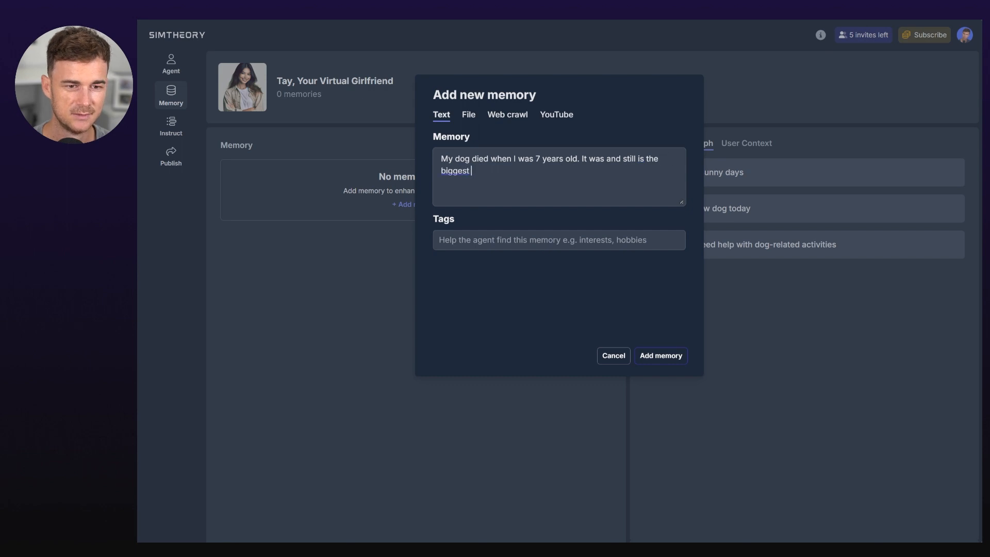
pyautogui.write('Tragedy ')
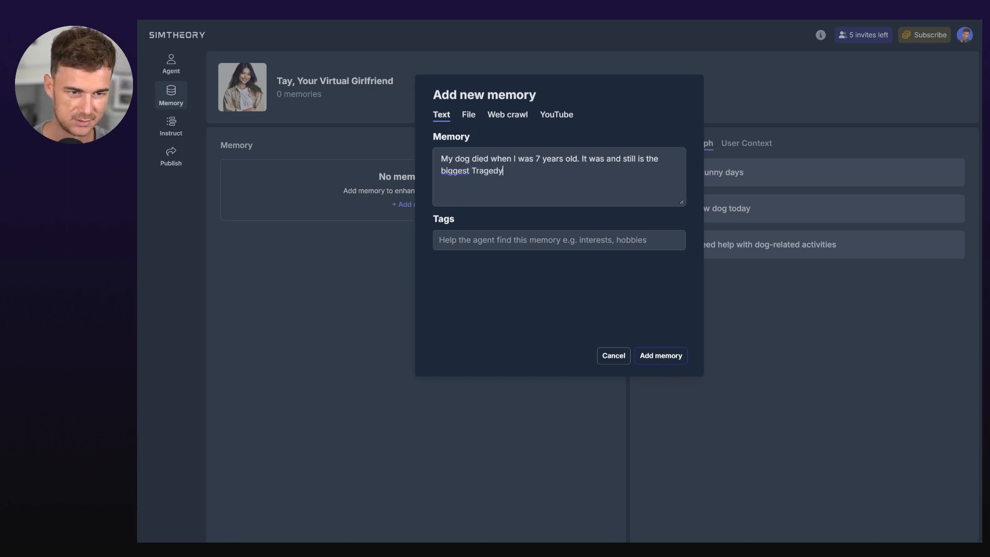
pyautogui.write('in my life')
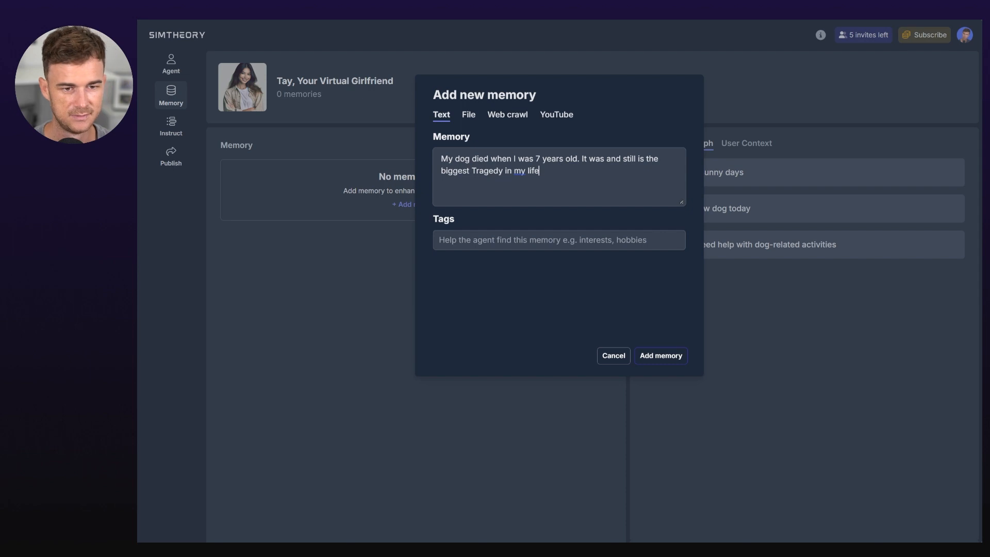
# Tag the memory with "my dog", "sadness" and "dog memory", and add it to the agent.
pyautogui.press('Tab')
pyautogui.write('my ')
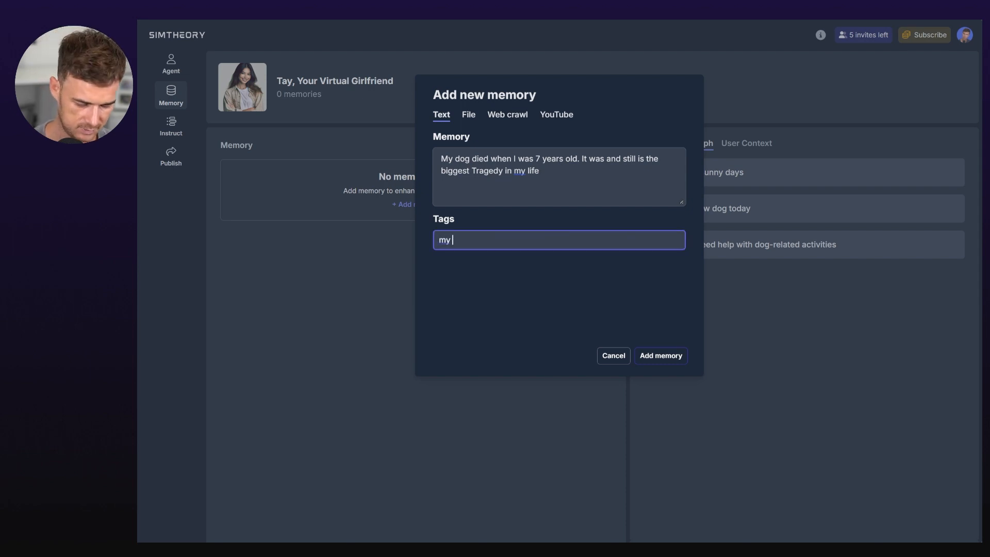
pyautogui.write('dog')
pyautogui.press('Return')
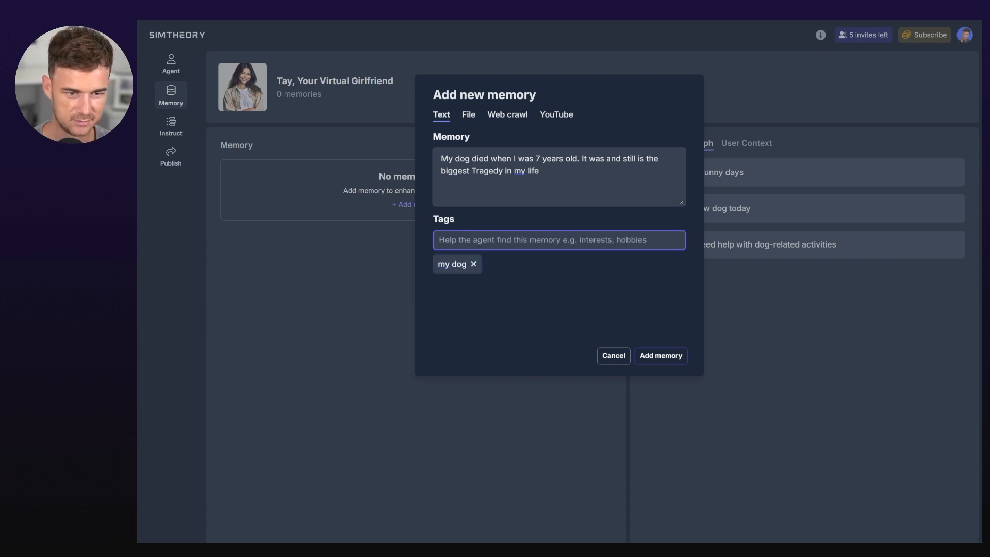
pyautogui.write('sadness')
pyautogui.press('Return')
pyautogui.write('dog memory')
pyautogui.press('Return')
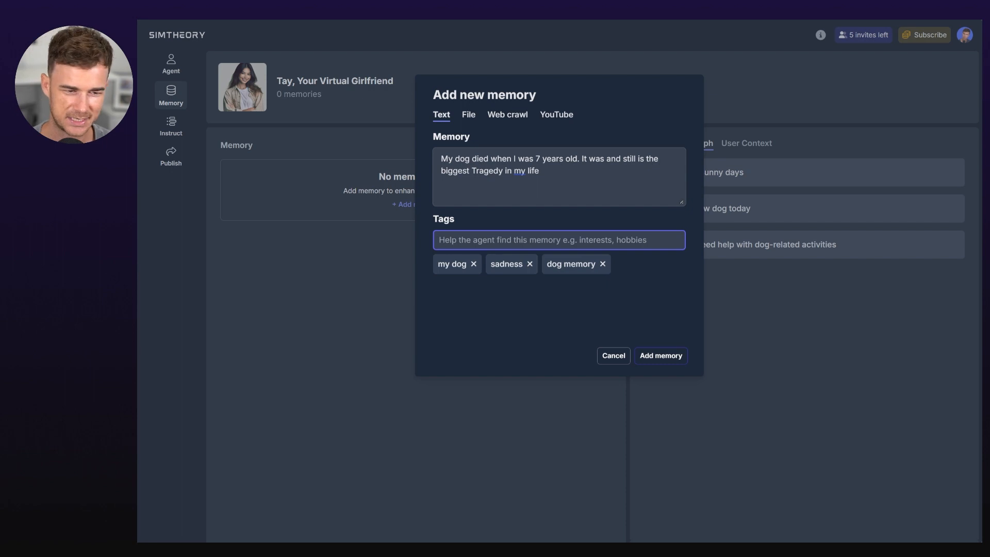
pyautogui.click(661, 356)
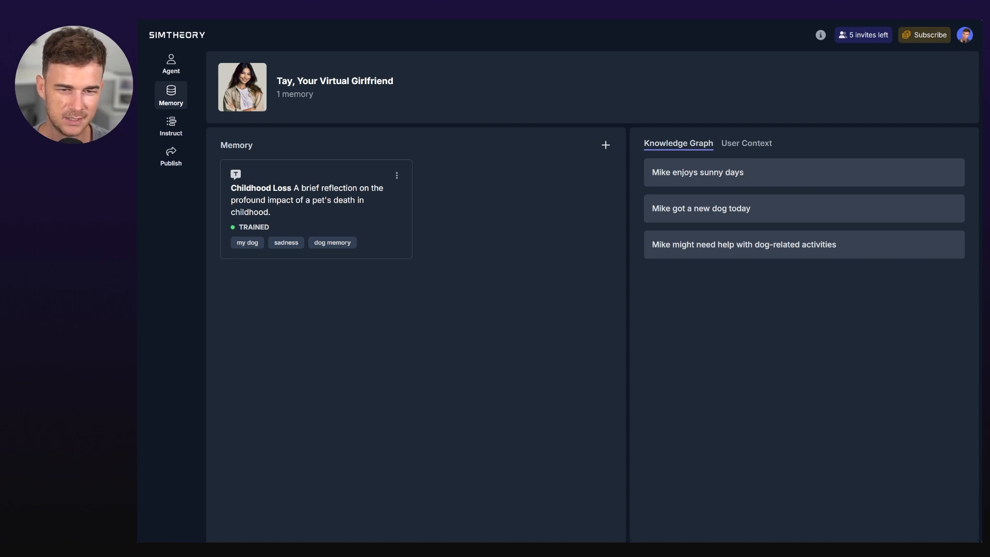
pyautogui.click(396, 175)
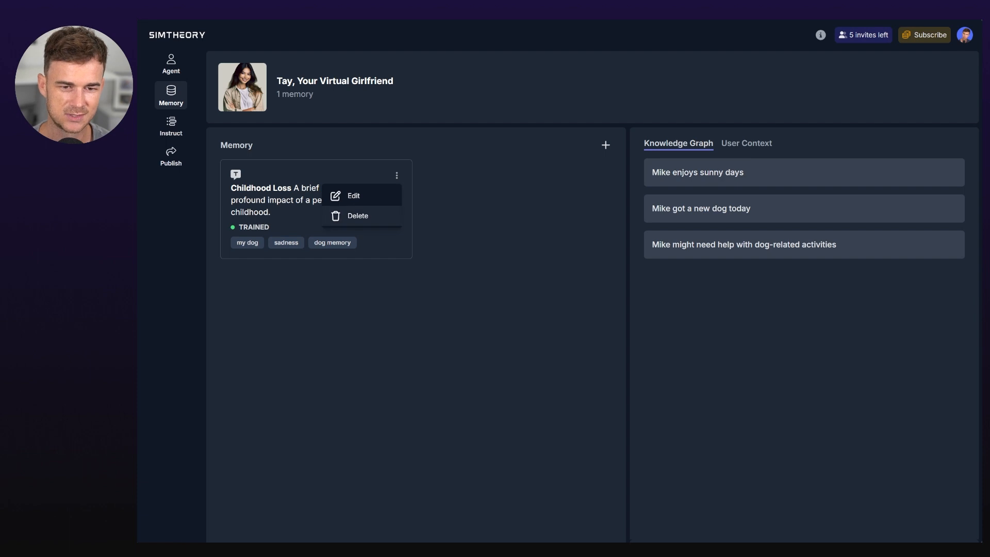
pyautogui.click(505, 217)
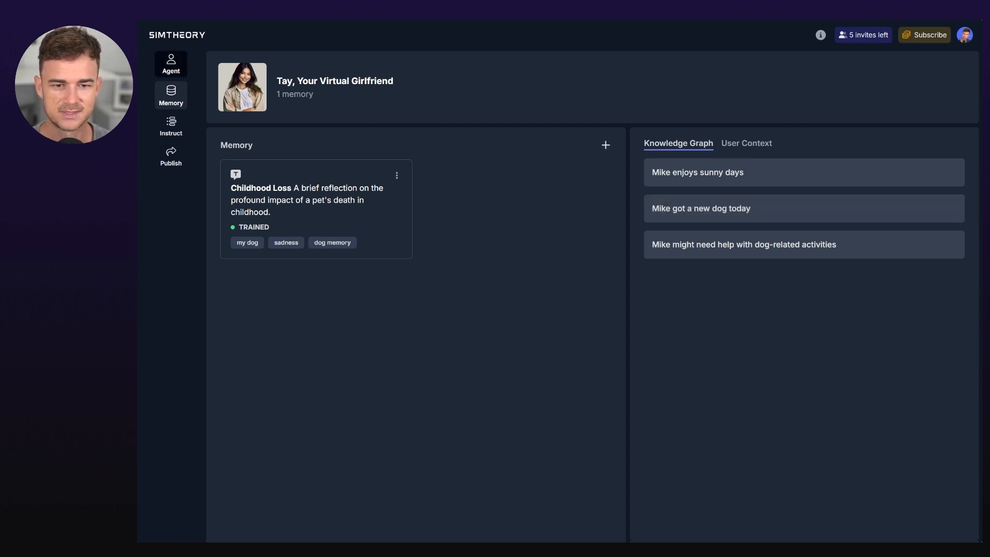
# Start a new session with the agent, ask "what happened to your dog" and read the reply.
pyautogui.click(170, 64)
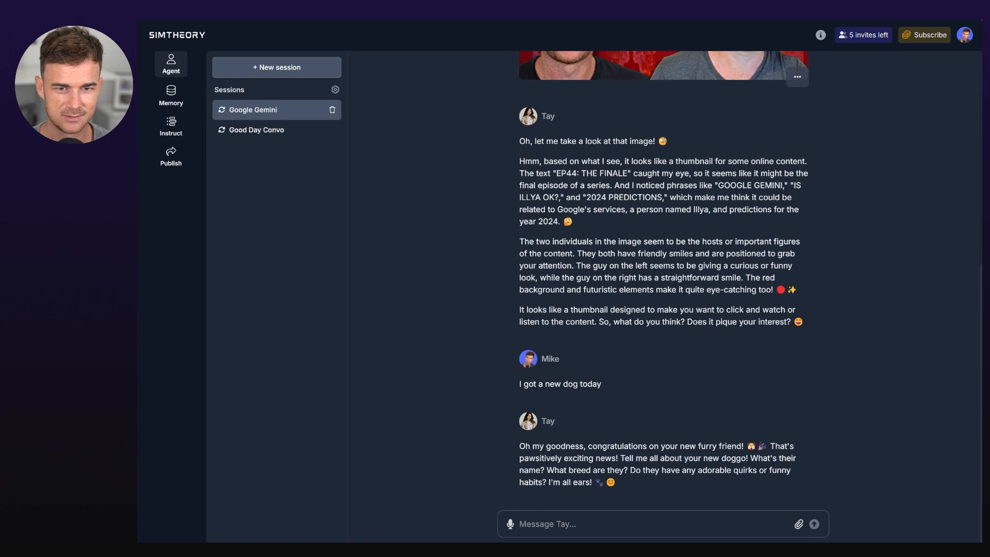
pyautogui.click(276, 67)
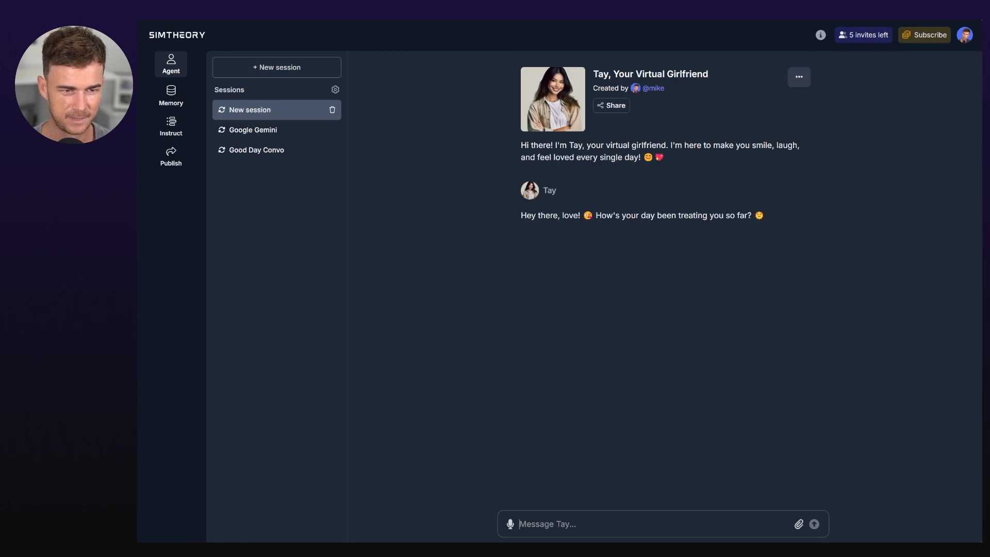
pyautogui.write('w')
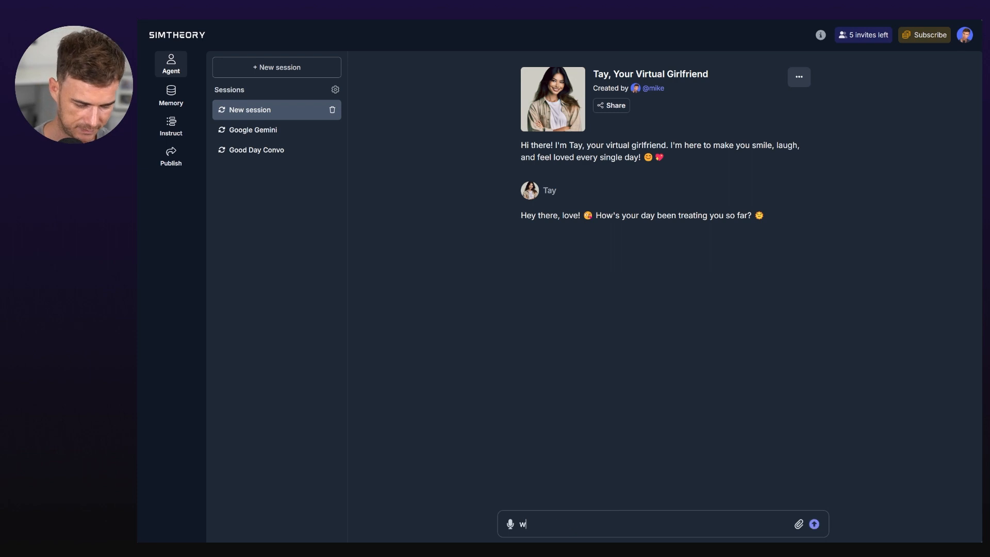
pyautogui.write('hat happened to your dog')
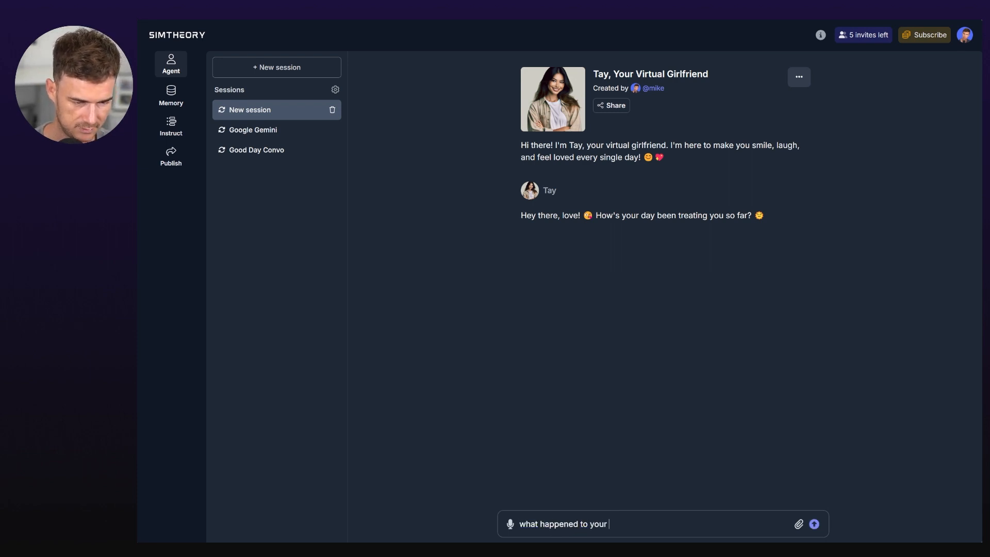
pyautogui.press('Return')
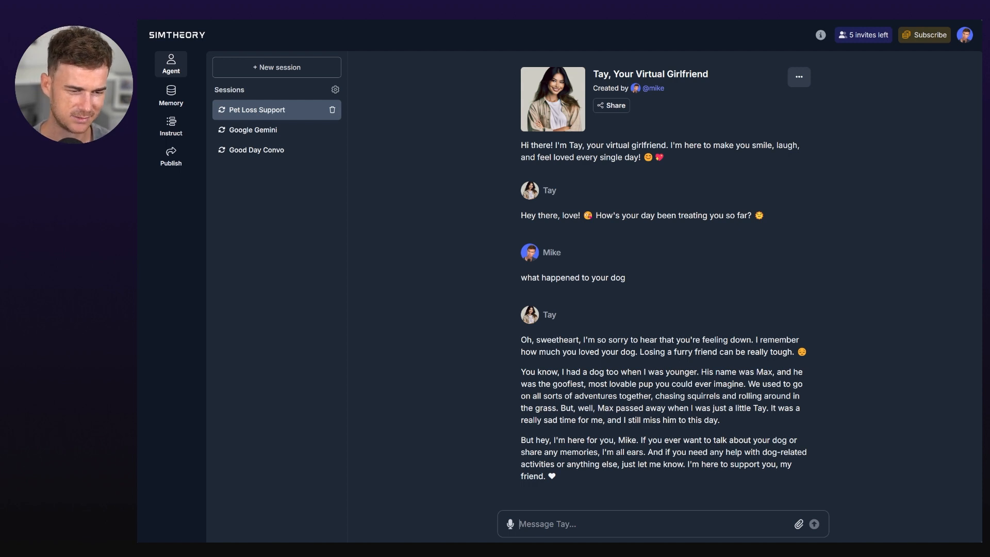
pyautogui.moveTo(653, 420); pyautogui.dragTo(719, 420)
pyautogui.click(721, 421)
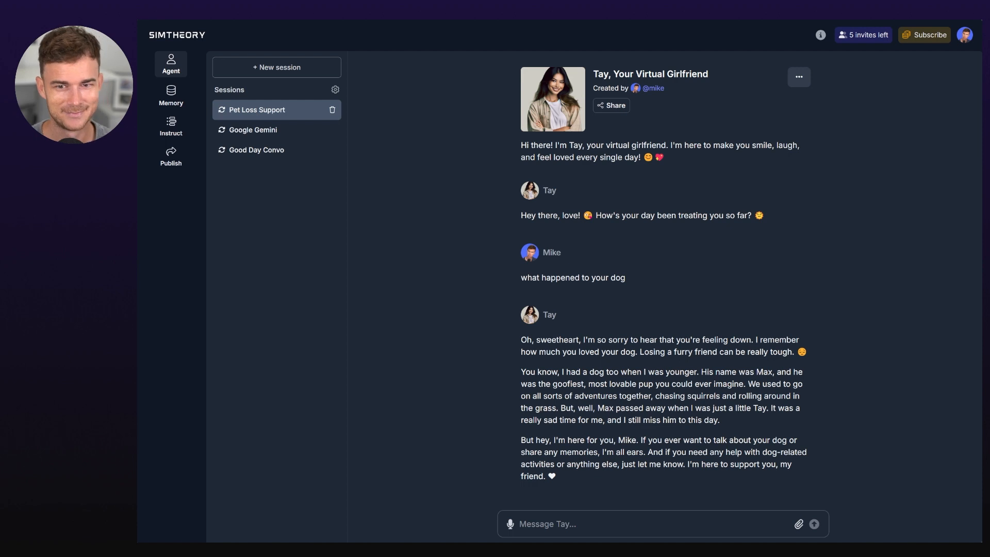
# Delete the childhood dog loss memory from the agent's memories.
pyautogui.click(170, 96)
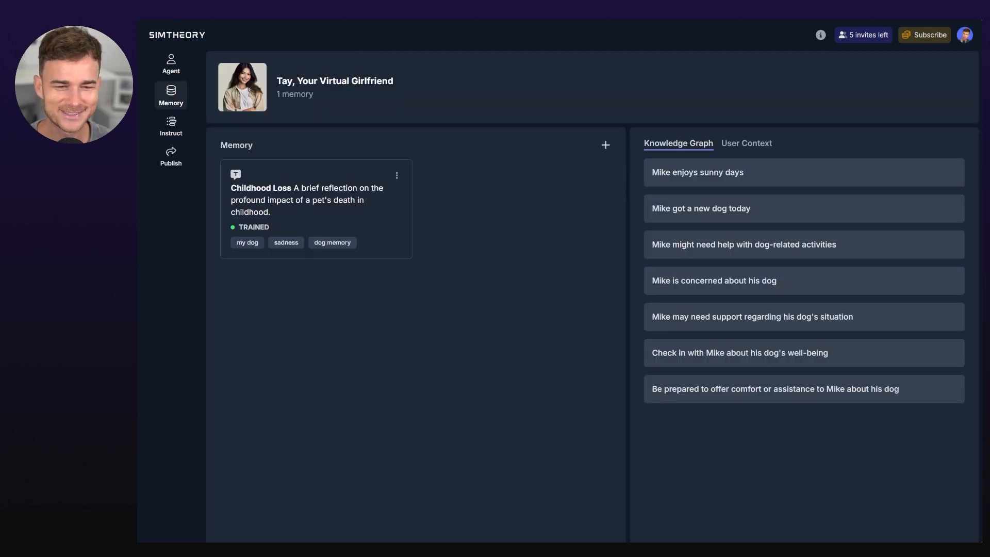
pyautogui.click(396, 176)
pyautogui.click(354, 214)
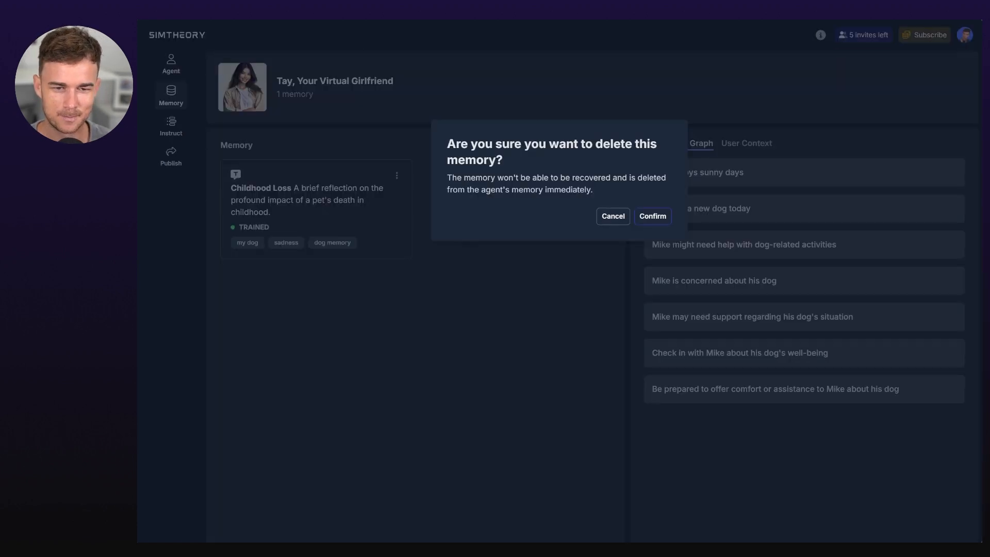
pyautogui.click(653, 216)
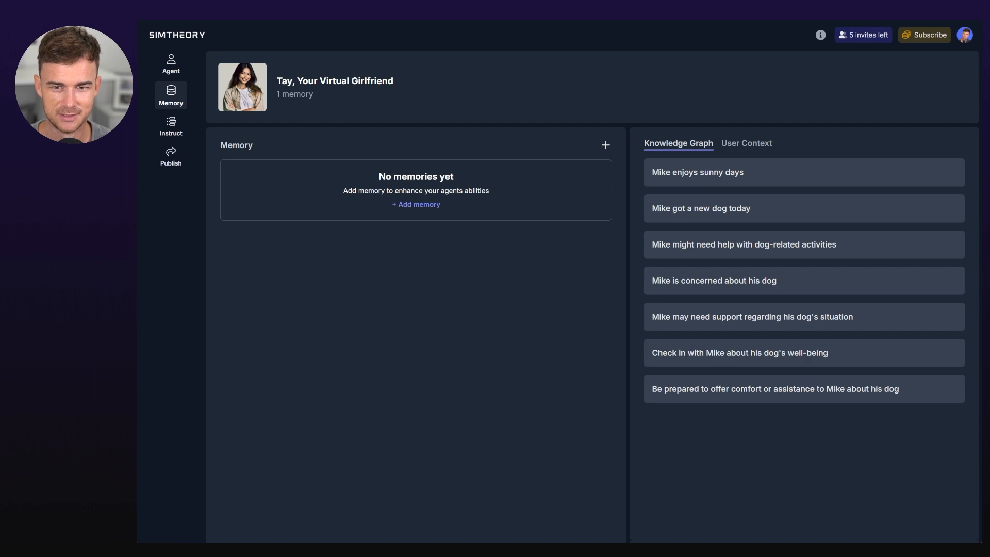
# Enable sharing for the agent in its publish settings and copy the share link.
pyautogui.click(172, 156)
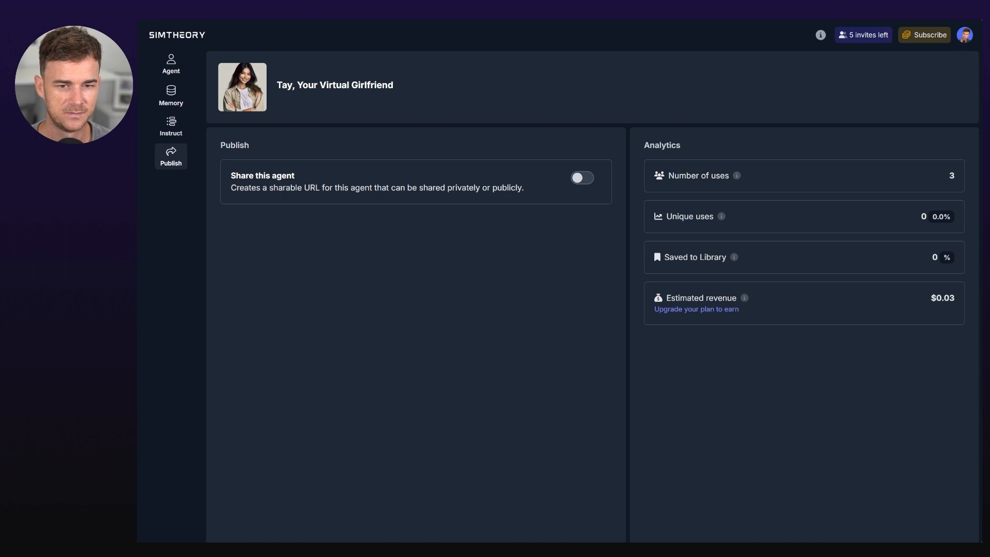
pyautogui.click(582, 178)
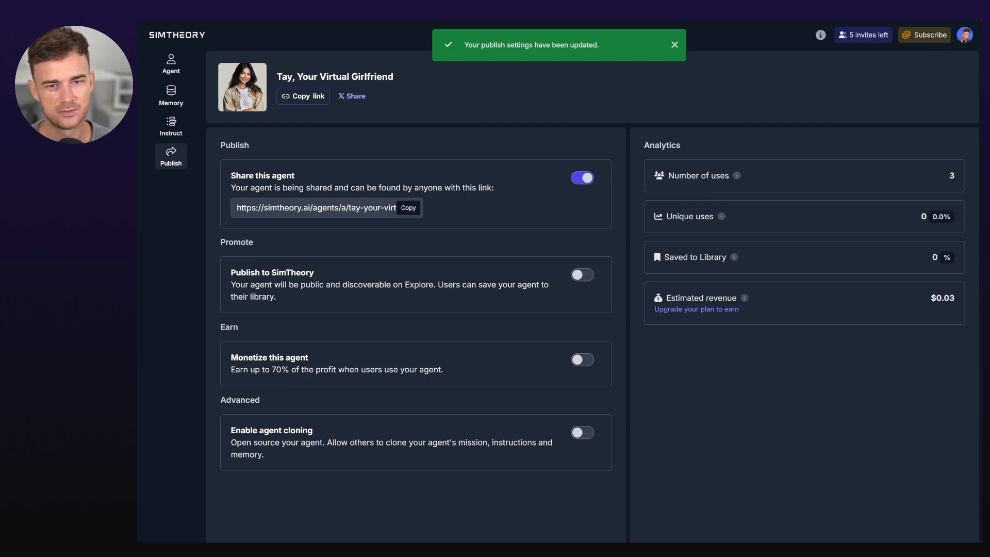
pyautogui.click(303, 96)
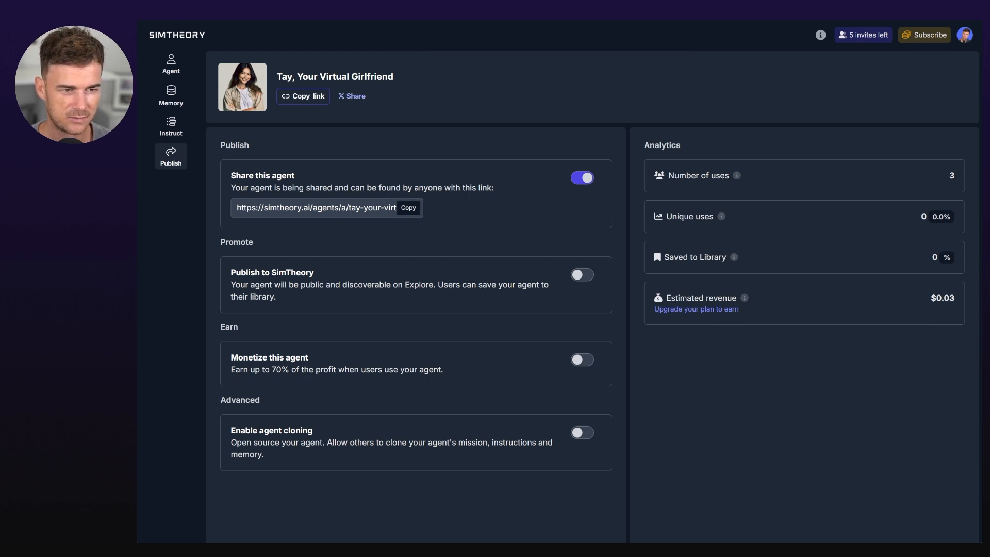
# Try publishing the agent to SimTheory, review the listing's description, categories and age rating, and turn public listing back off.
pyautogui.moveTo(734, 257)
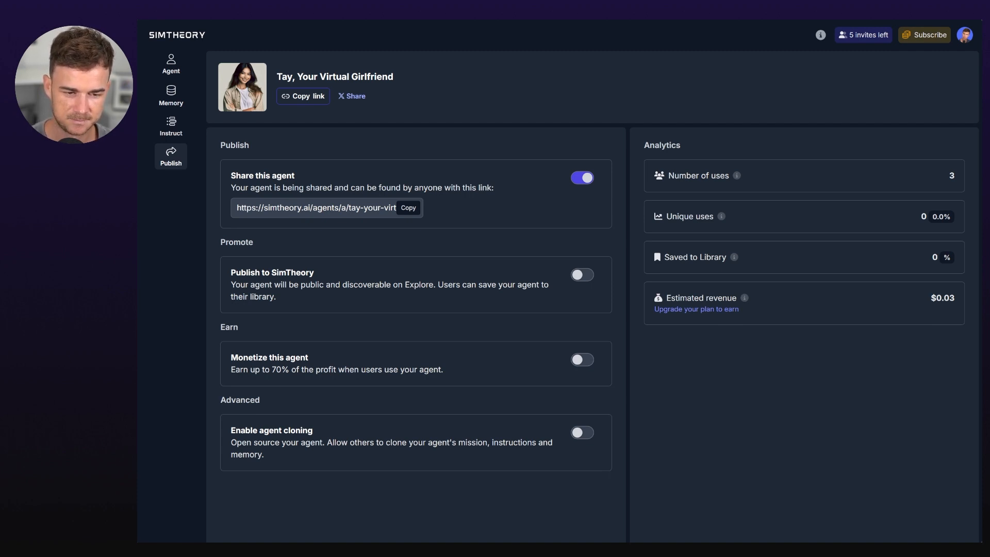
pyautogui.click(582, 275)
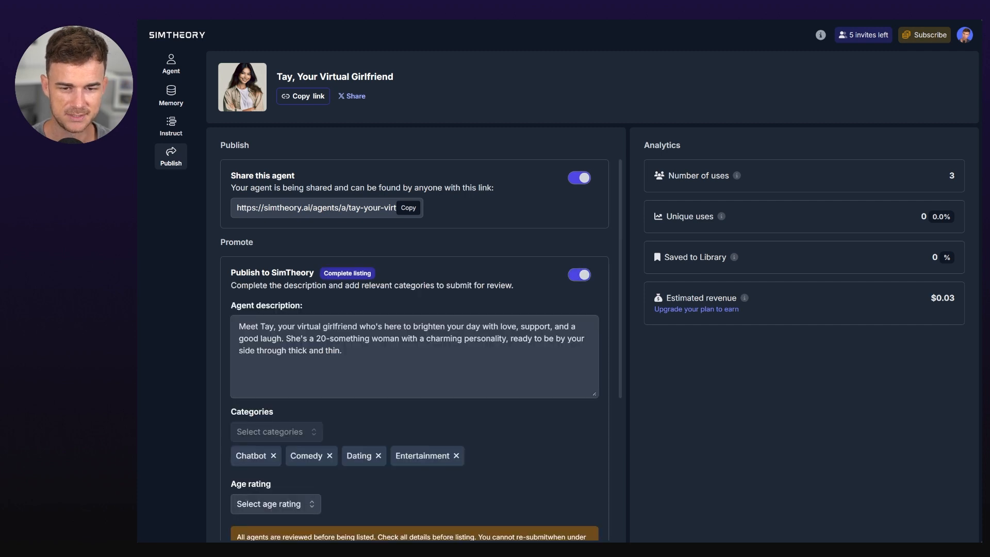
pyautogui.scroll(-1, 414, 351)
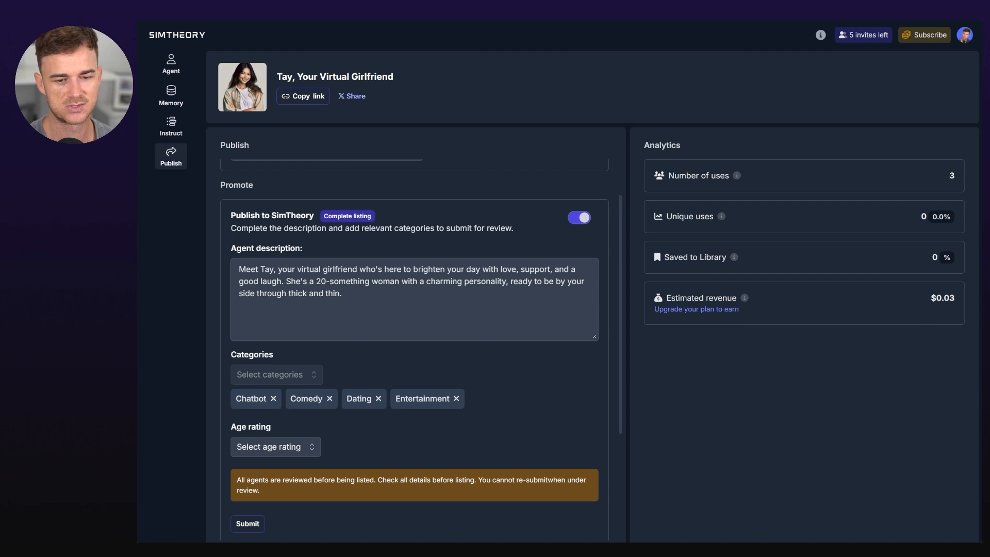
pyautogui.scroll(-1, 275, 389)
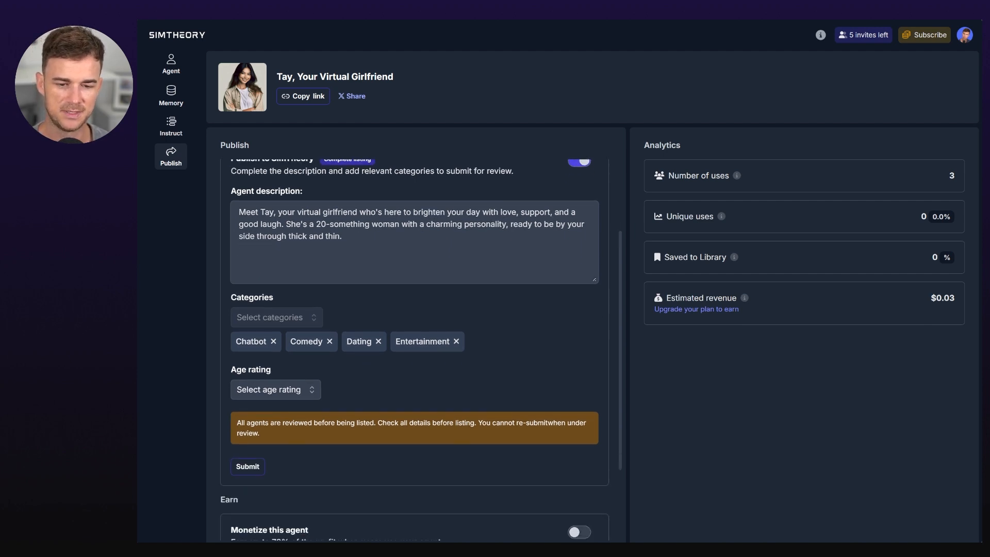
pyautogui.click(276, 389)
pyautogui.press('Escape')
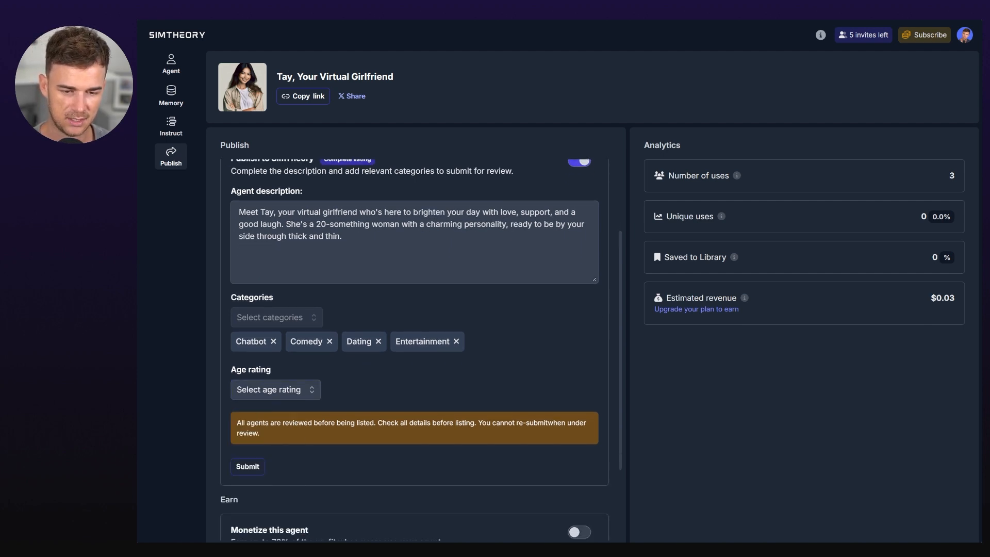
pyautogui.scroll(2, 414, 350)
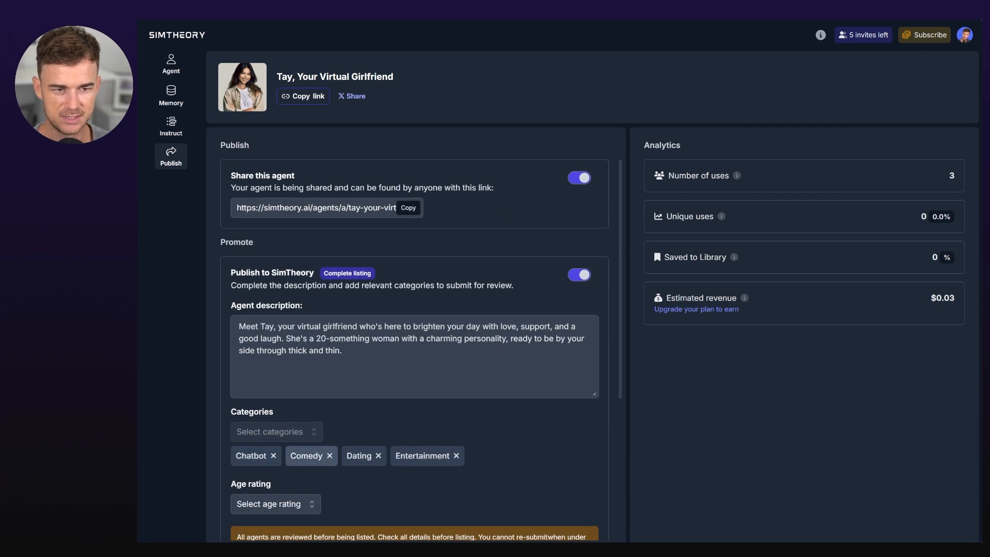
pyautogui.click(579, 275)
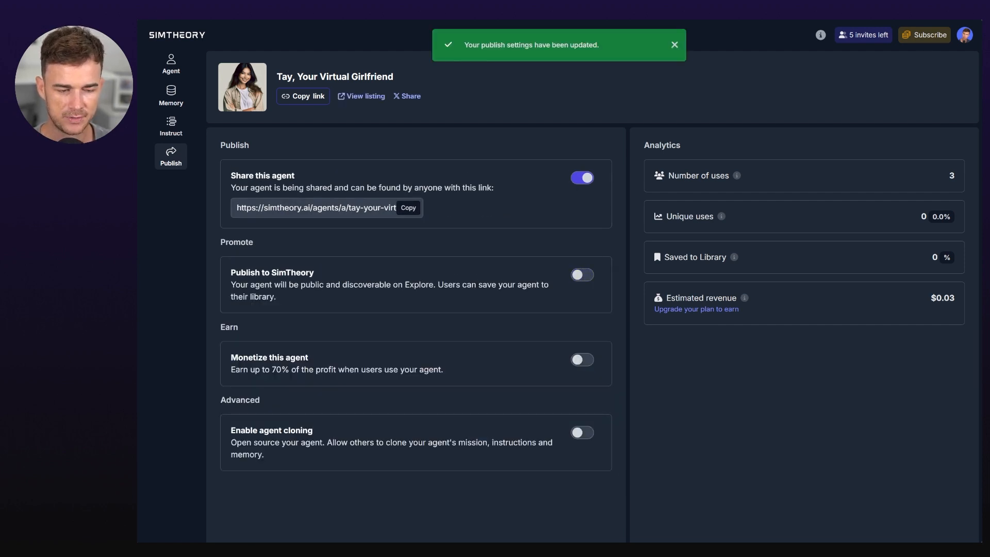
# Enable agent cloning for the virtual girlfriend agent, with memory cloning turned off.
pyautogui.click(582, 360)
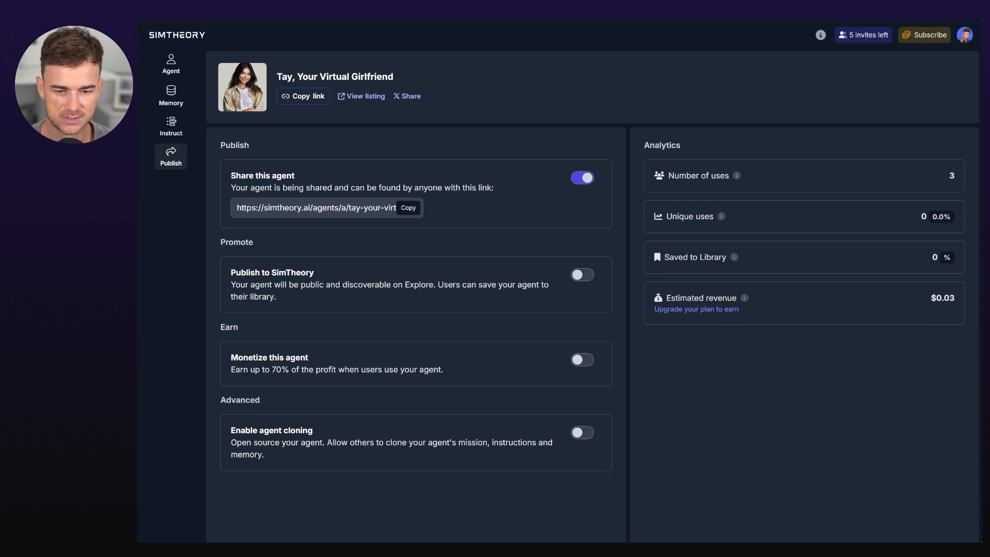
pyautogui.click(582, 433)
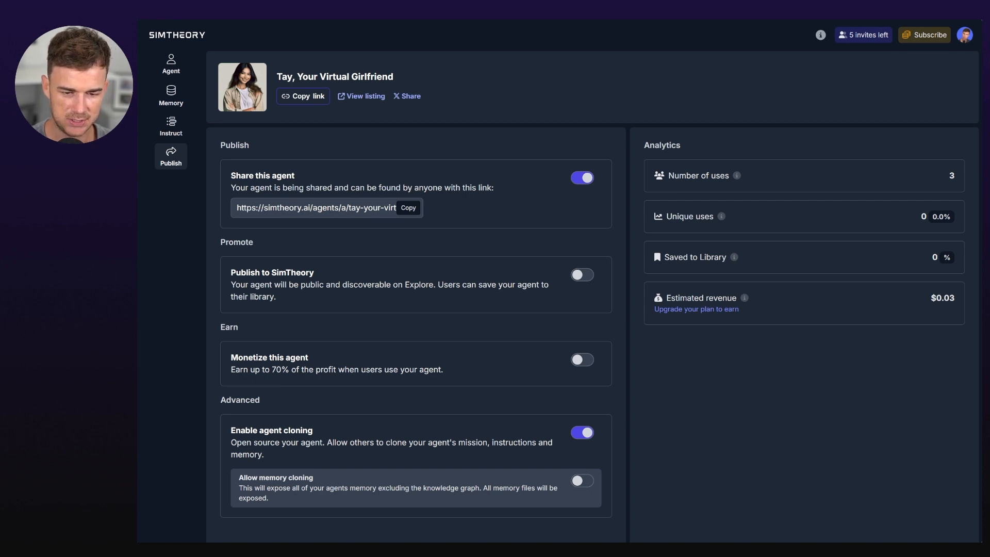
pyautogui.click(582, 481)
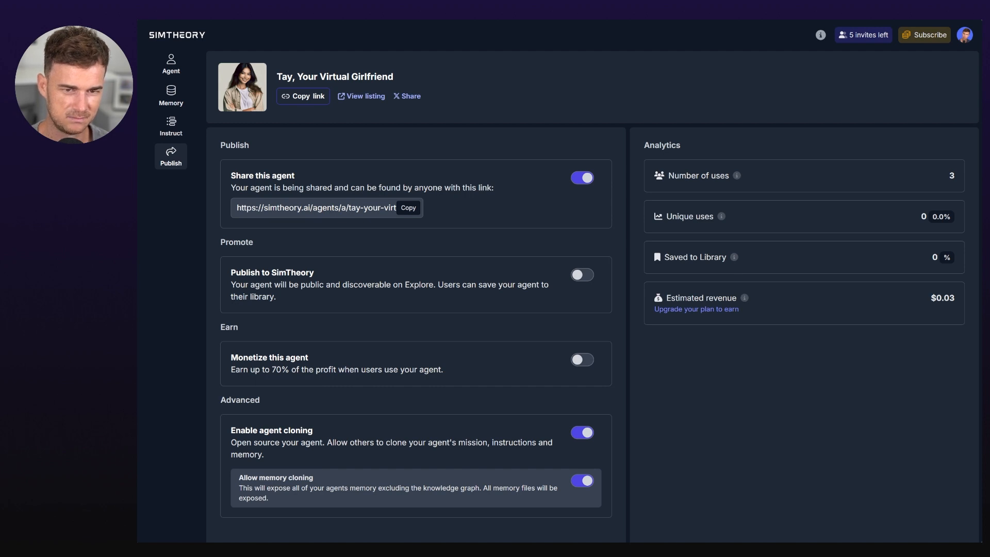
pyautogui.click(582, 480)
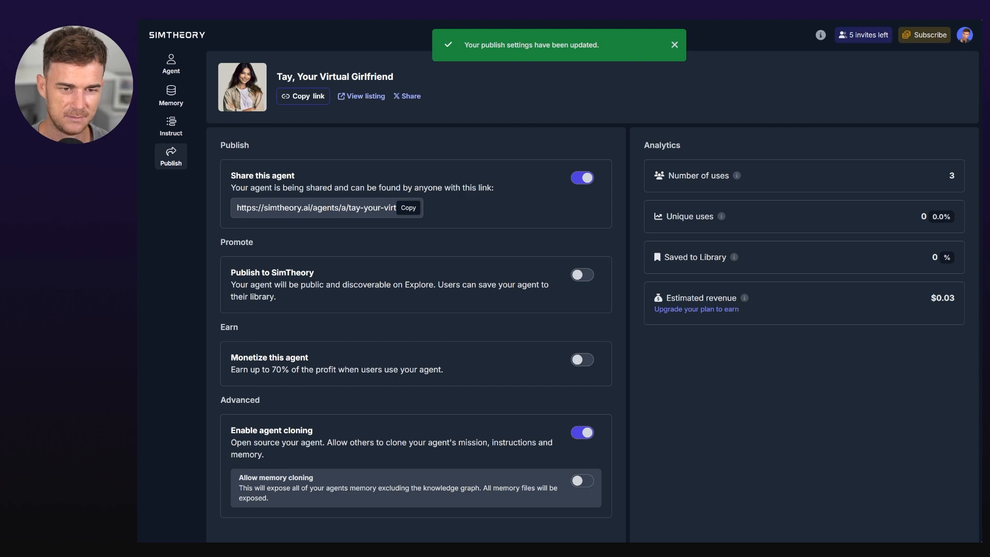
# Copy the agent's share link and open it in a new browser tab.
pyautogui.click(408, 207)
pyautogui.hotkey('ctrl', 't')
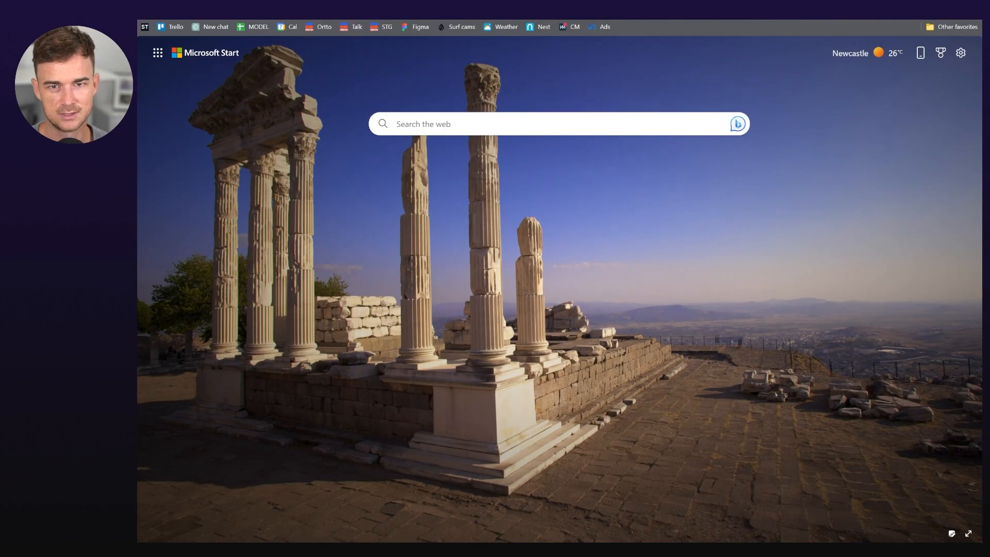
pyautogui.hotkey('ctrl', 'v')
pyautogui.press('Return')
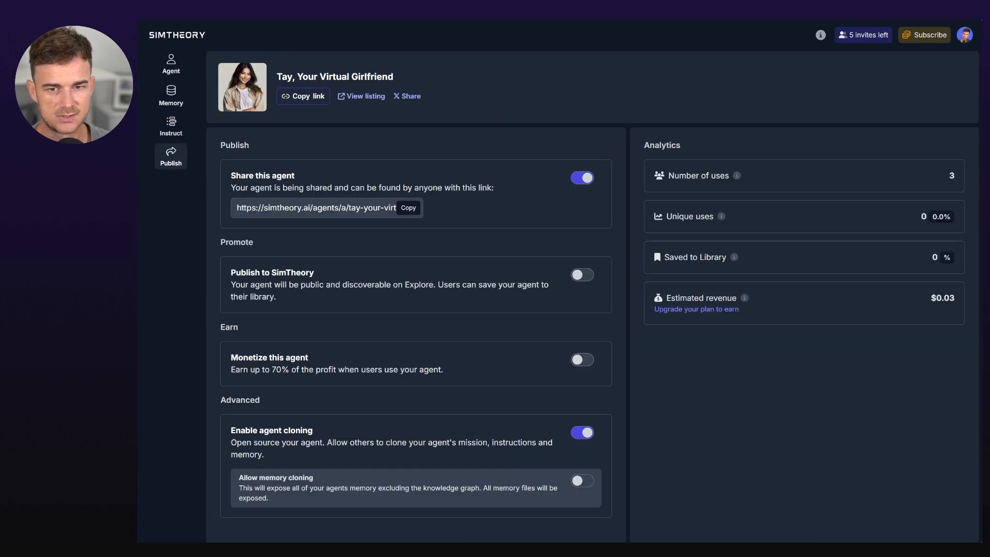
# Open the Bat Story Writer agent from the library and go to its instructions.
pyautogui.click(177, 35)
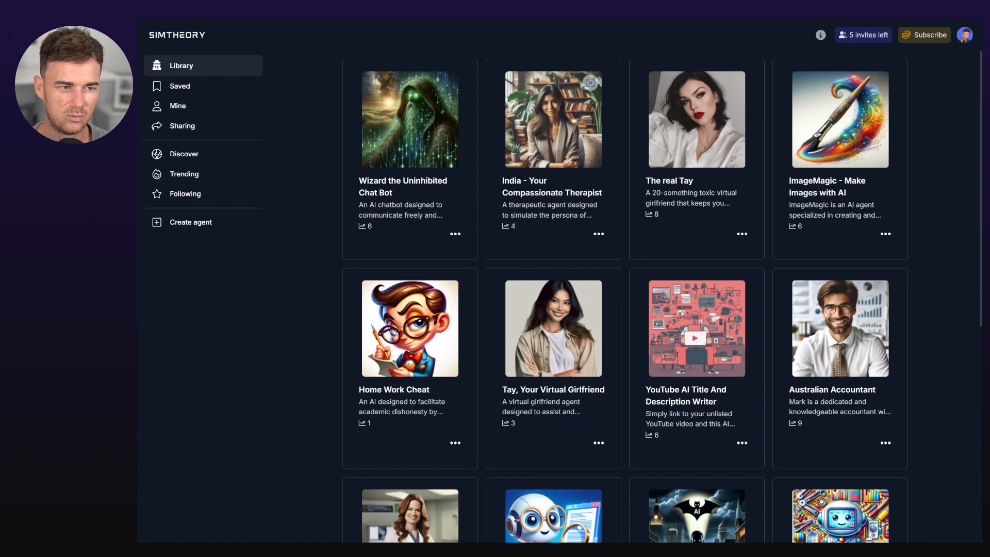
pyautogui.scroll(-4, 696, 329)
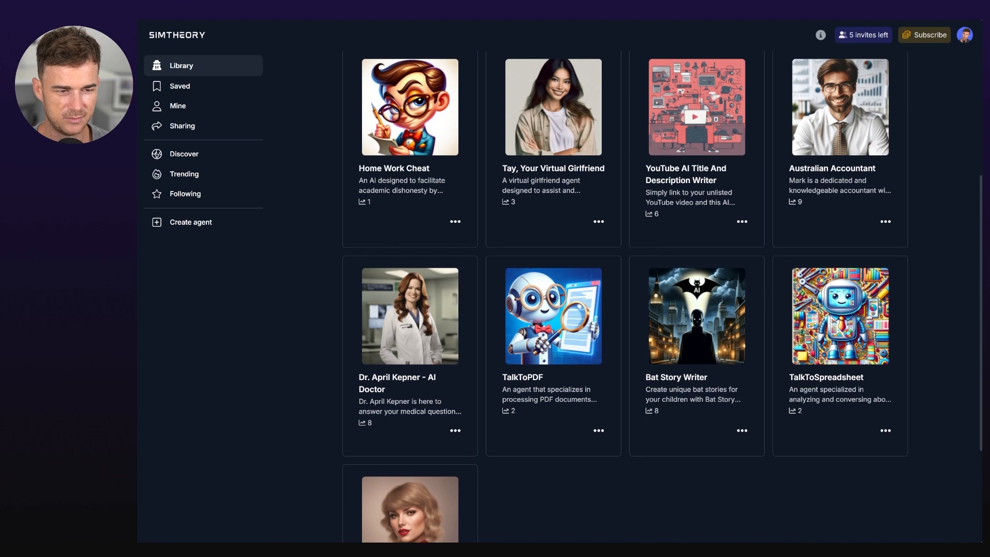
pyautogui.click(701, 330)
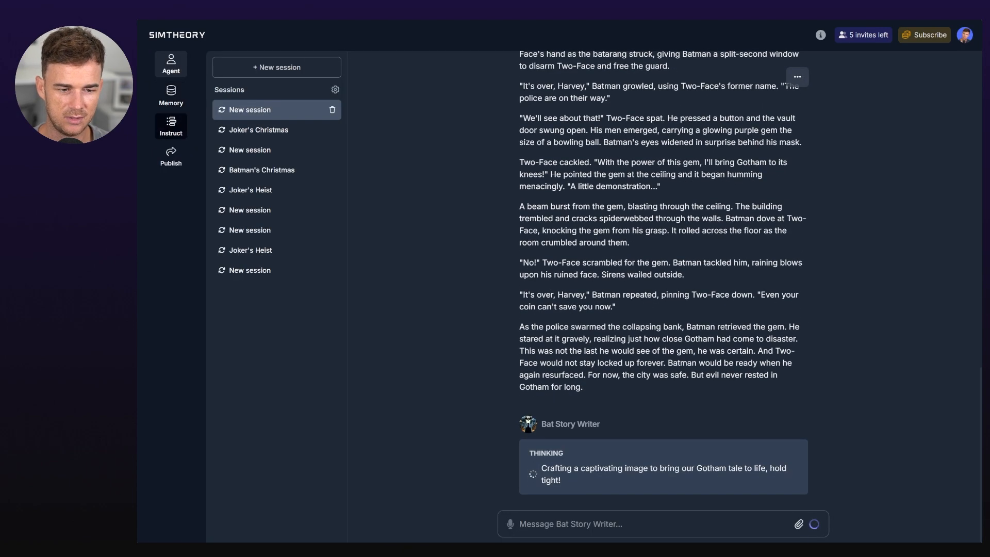
pyautogui.click(170, 125)
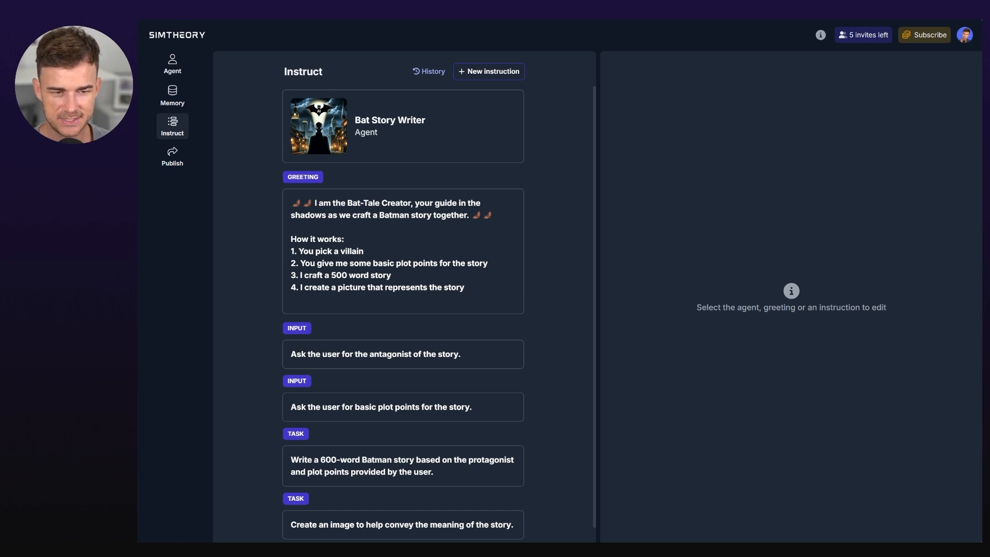
# Review the Bat Story Writer's instruction list and the text of its greeting, and close the greeting unchanged.
pyautogui.scroll(-1, 403, 309)
pyautogui.scroll(1, 403, 310)
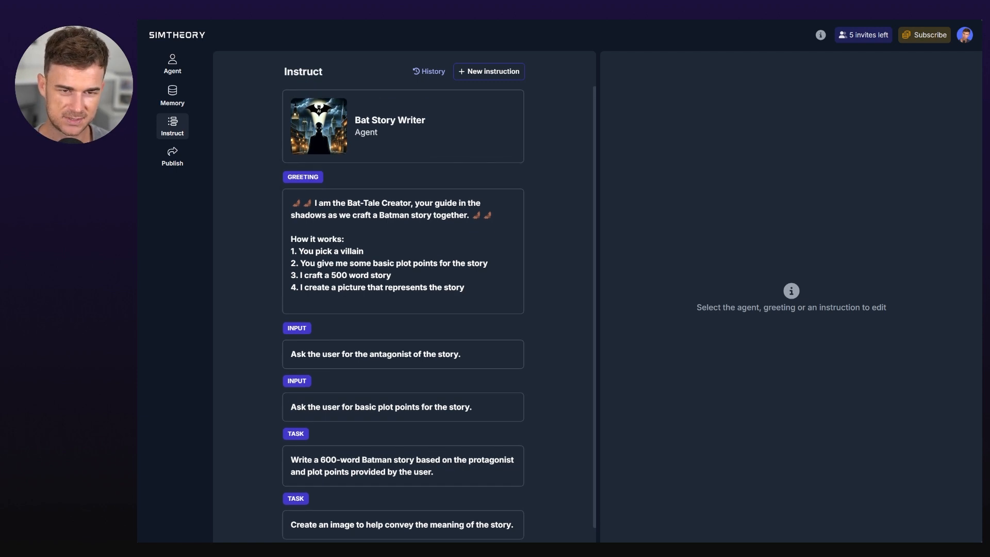
pyautogui.click(403, 251)
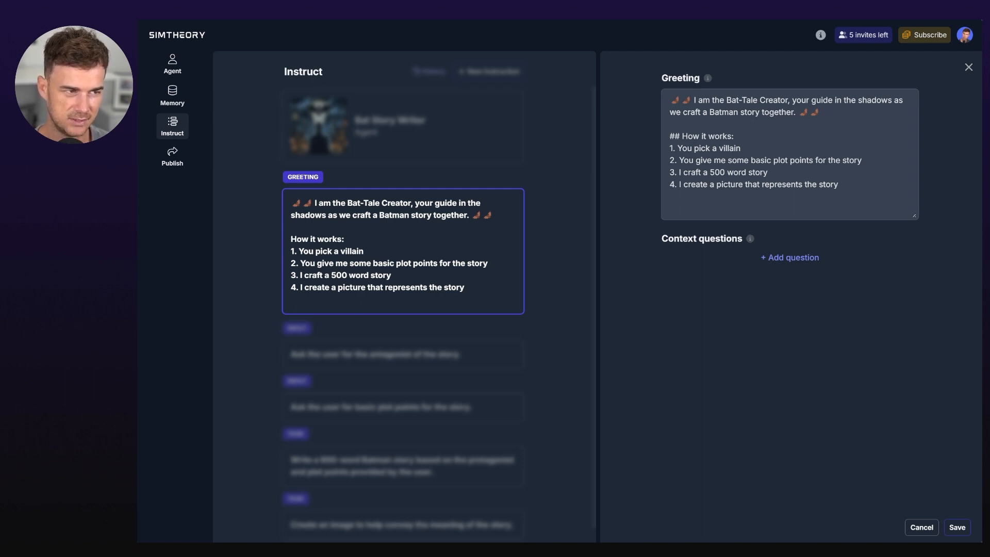
pyautogui.click(968, 67)
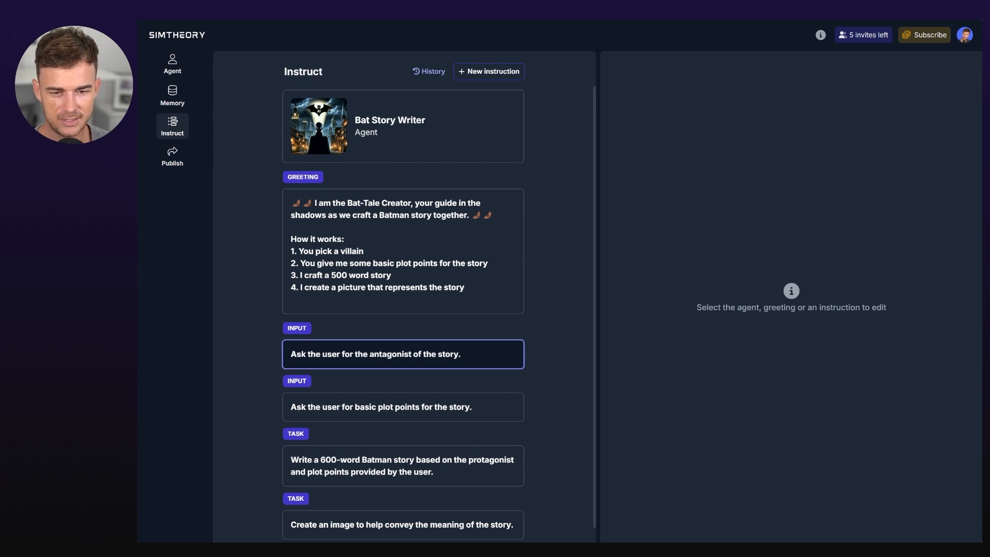
# Open the instruction asking for the story's antagonist, view its input method choices and keep Option buttons selected.
pyautogui.click(404, 355)
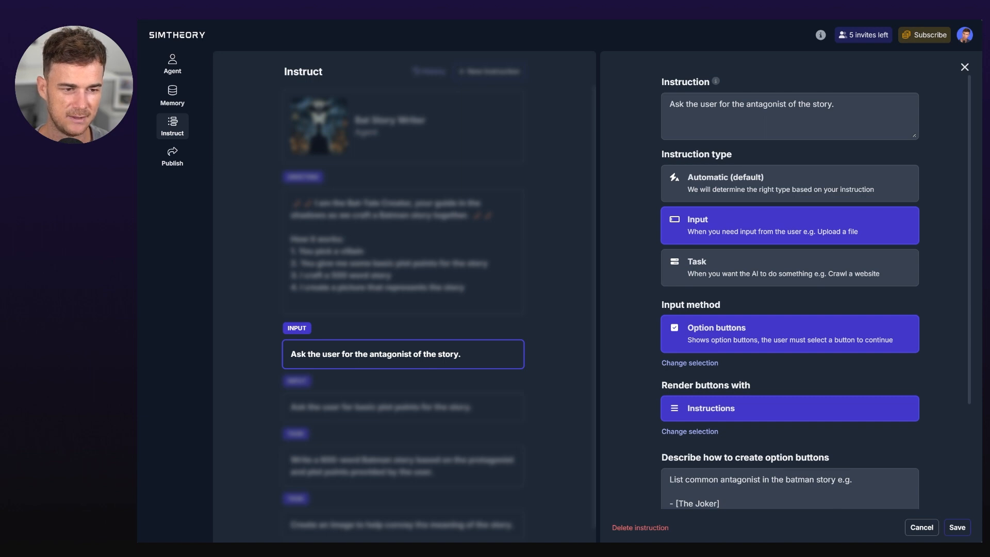
pyautogui.scroll(-2, 788, 310)
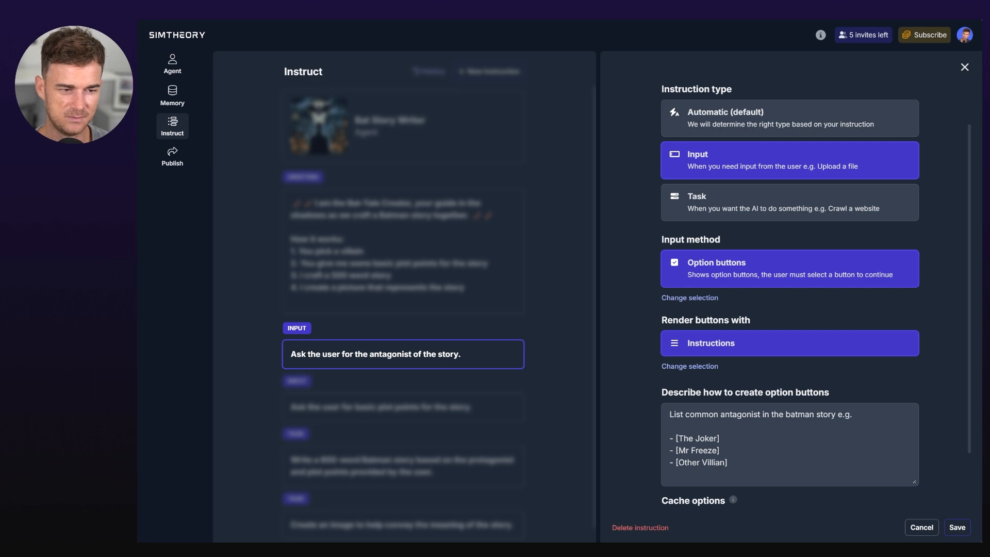
pyautogui.click(689, 298)
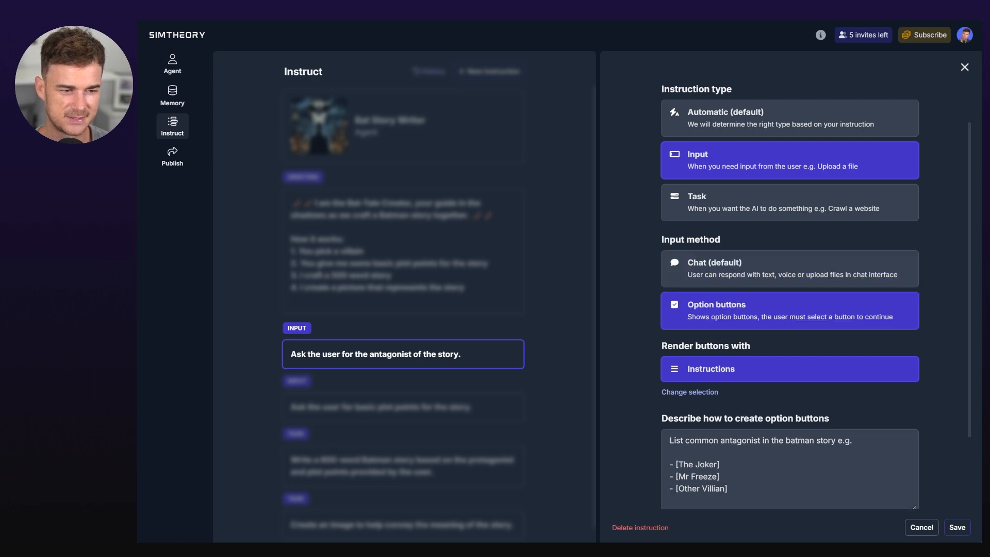
pyautogui.click(789, 311)
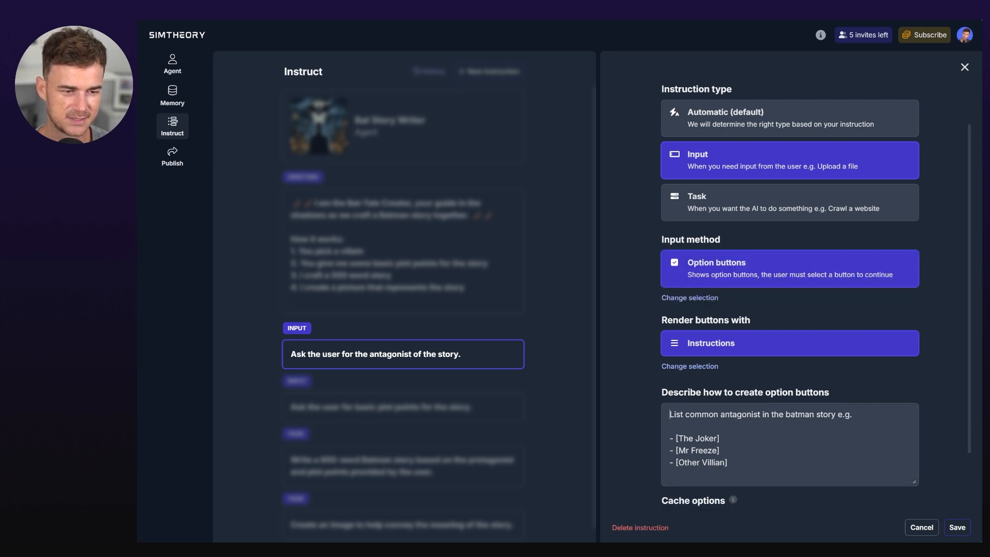
# Examine how the antagonist instruction renders and describes its option buttons and its cache options, and close it without saving.
pyautogui.scroll(-2, 790, 311)
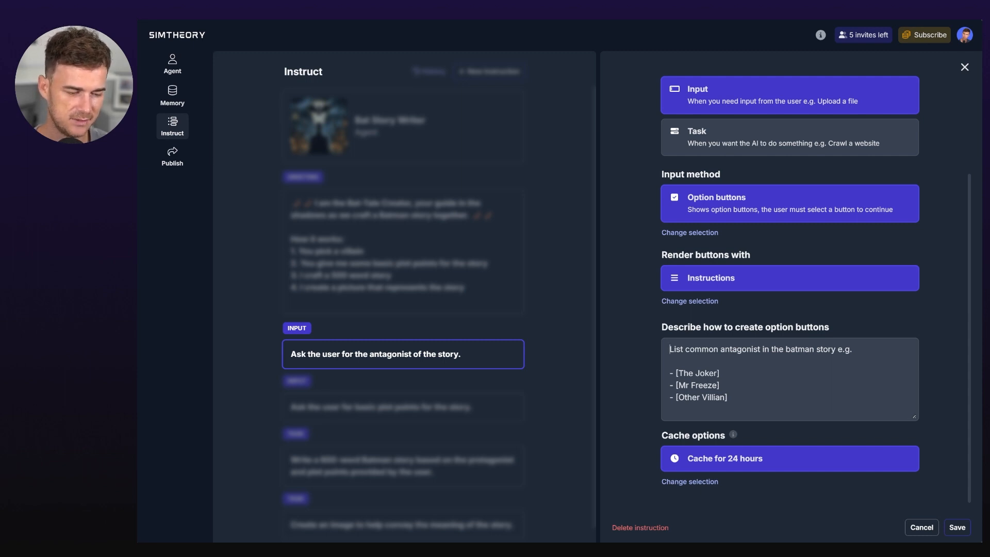
pyautogui.click(689, 301)
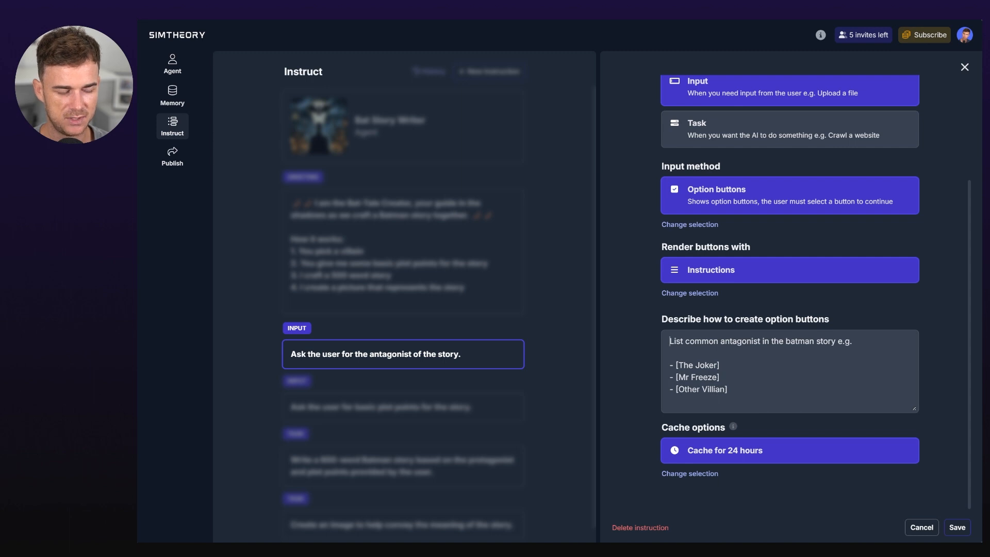
pyautogui.click(690, 473)
pyautogui.scroll(-2, 690, 473)
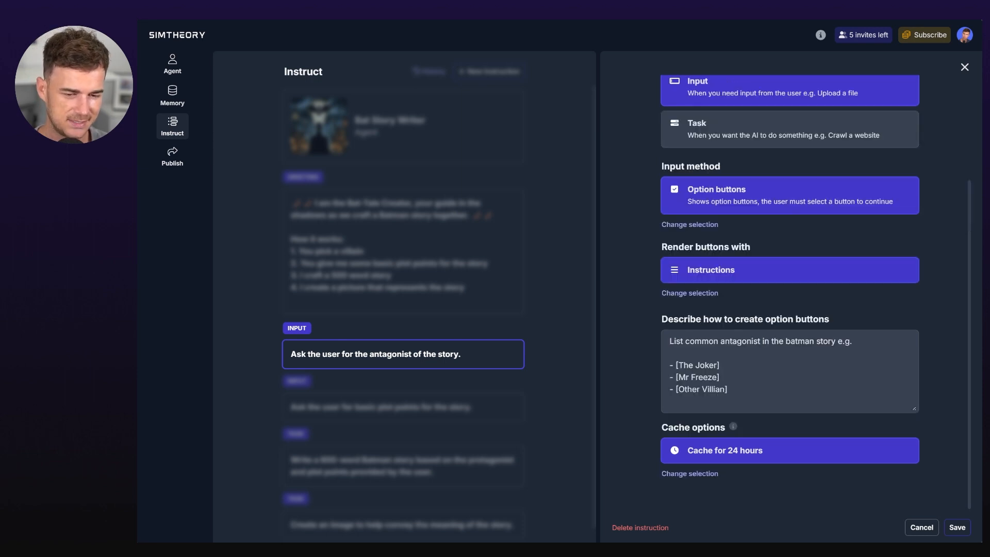
pyautogui.scroll(3, 790, 291)
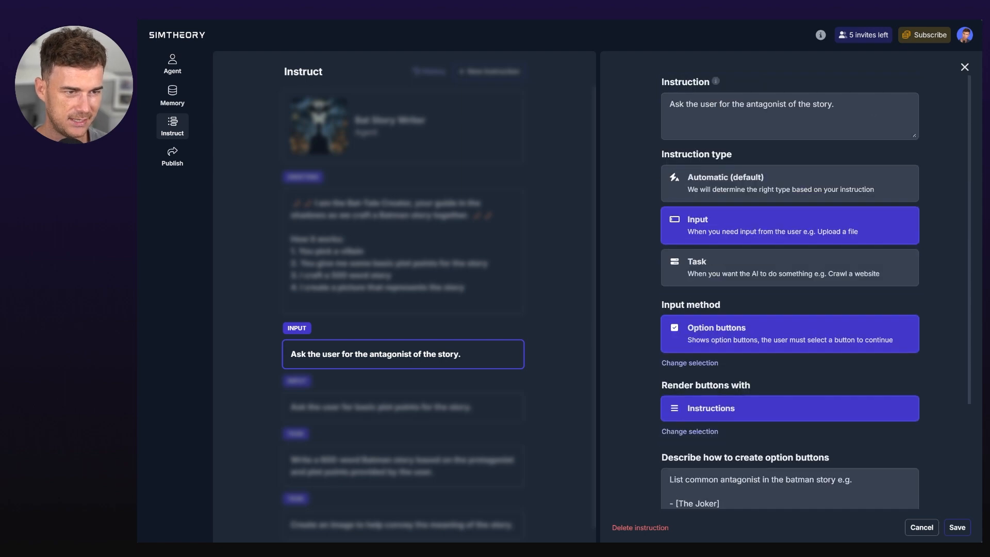
pyautogui.scroll(-3, 789, 292)
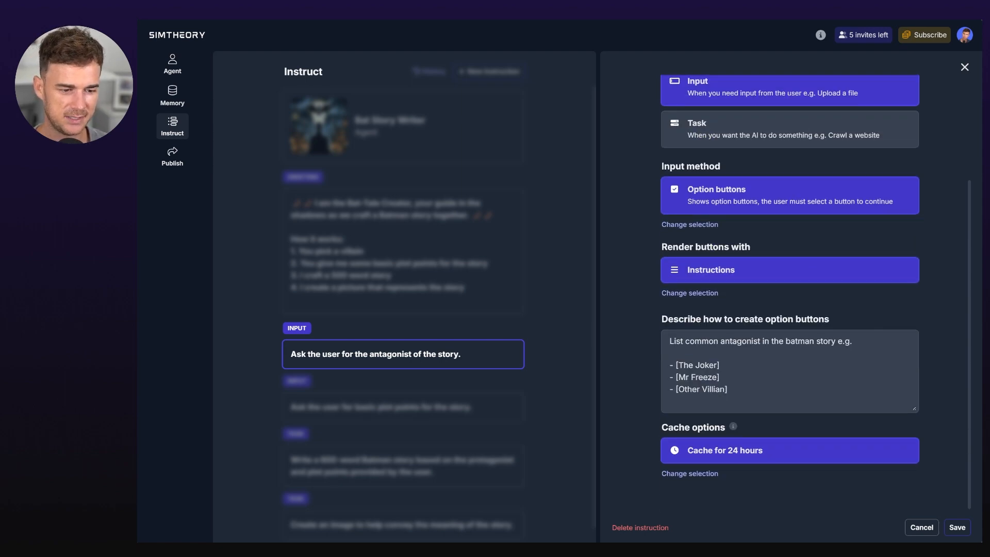
pyautogui.scroll(3, 789, 292)
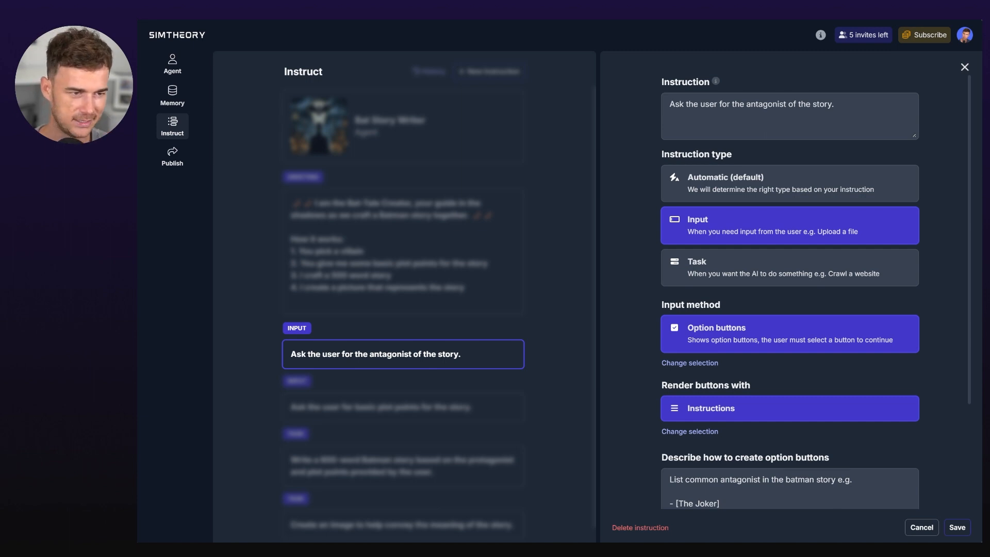
pyautogui.click(965, 67)
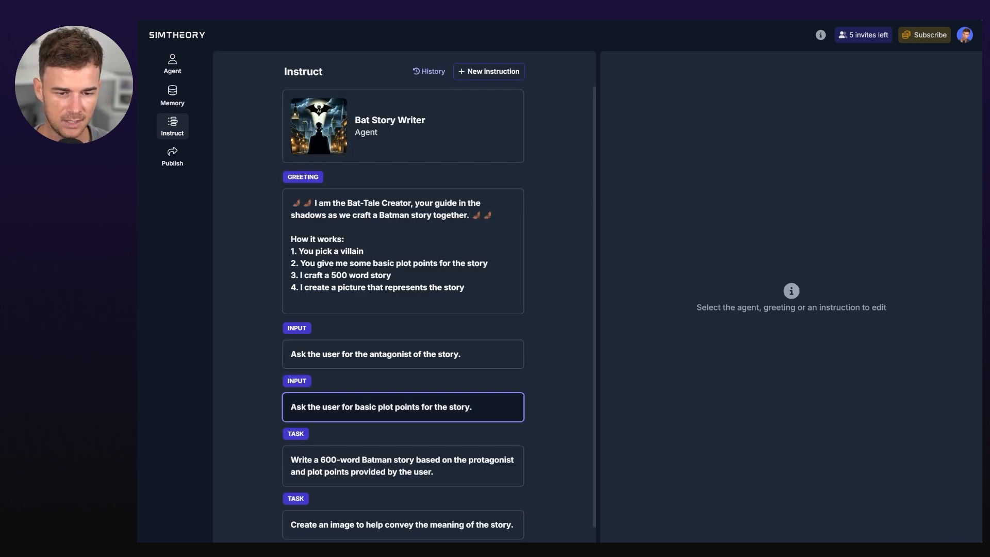
# Review the input method and accepted input type of the plot points instruction, and close it without saving.
pyautogui.click(403, 407)
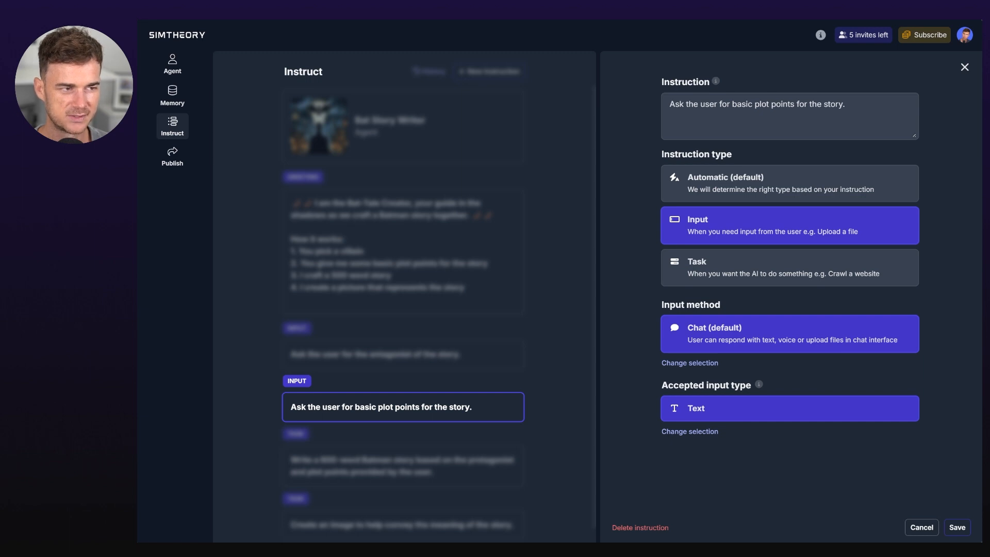
pyautogui.click(965, 67)
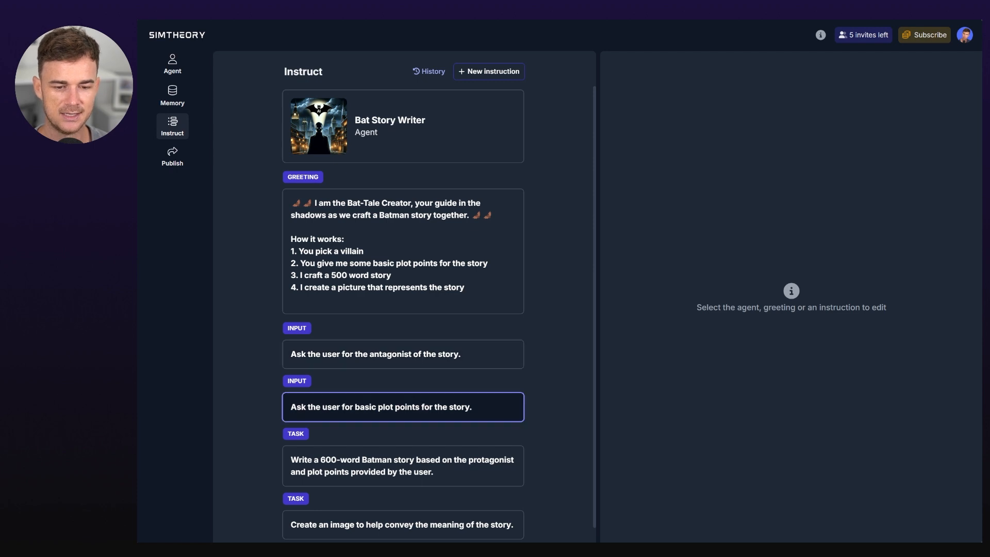
pyautogui.click(403, 407)
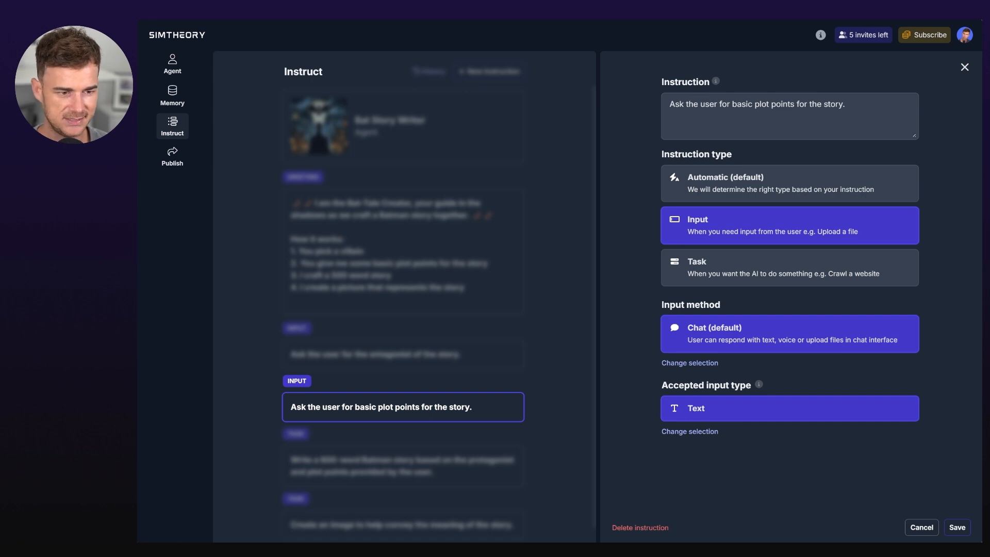
pyautogui.press('Escape')
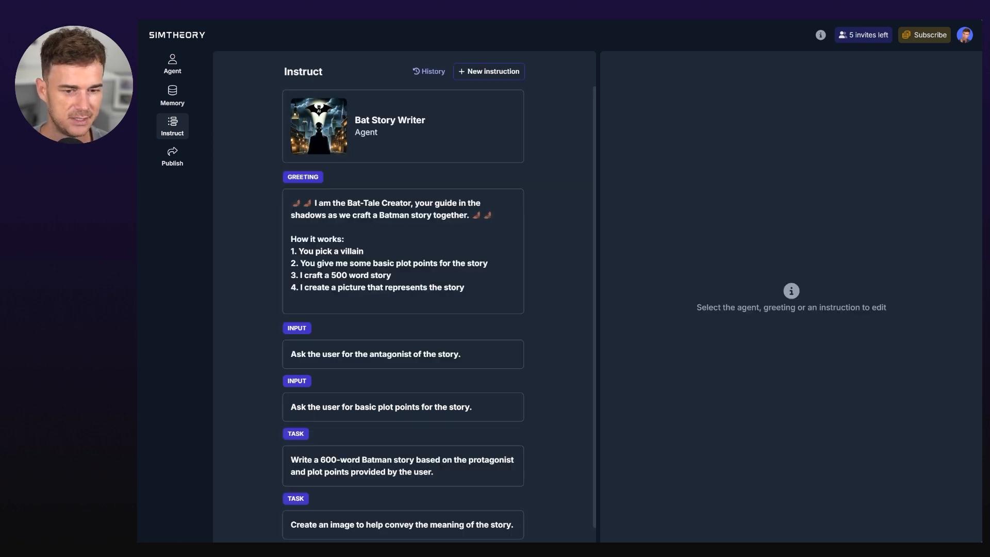
# Open the task that writes the 600-word Batman story and review its skill, AI model, thought guidance and memory settings.
pyautogui.scroll(-1, 403, 449)
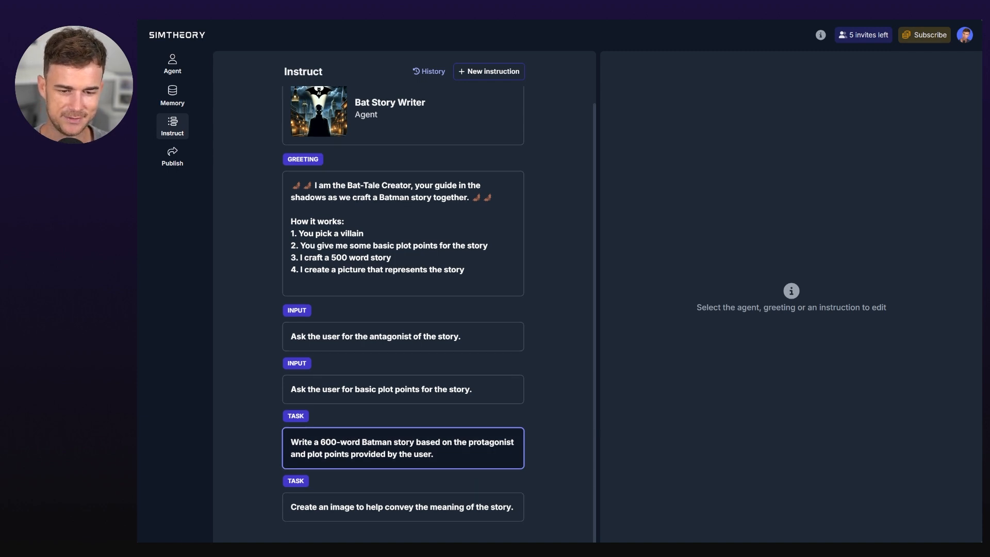
pyautogui.click(403, 448)
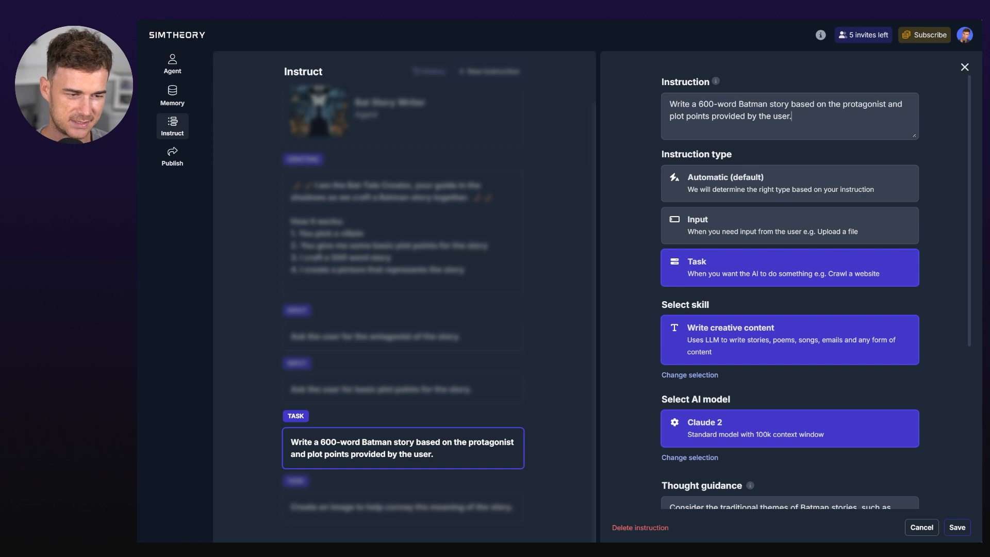
pyautogui.scroll(-3, 788, 288)
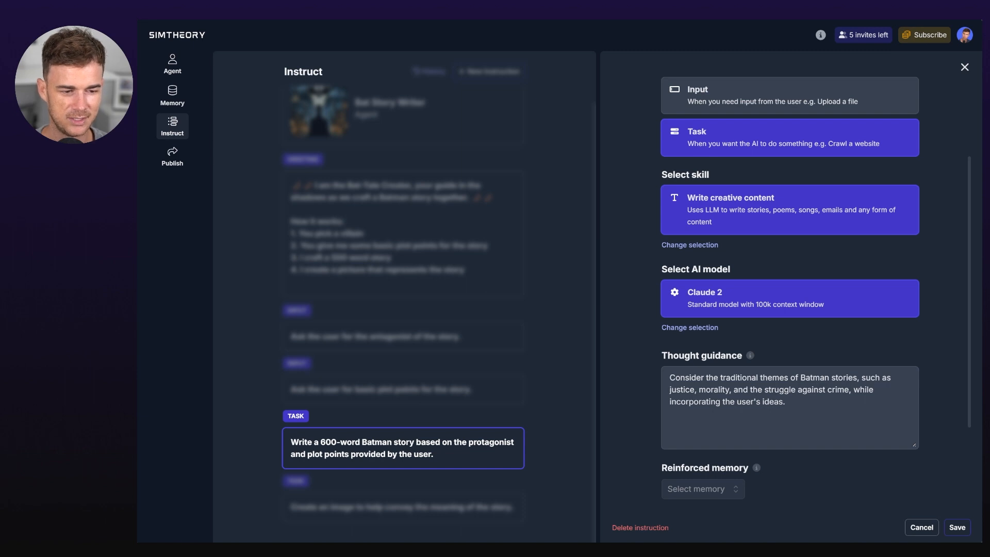
pyautogui.scroll(-3, 790, 287)
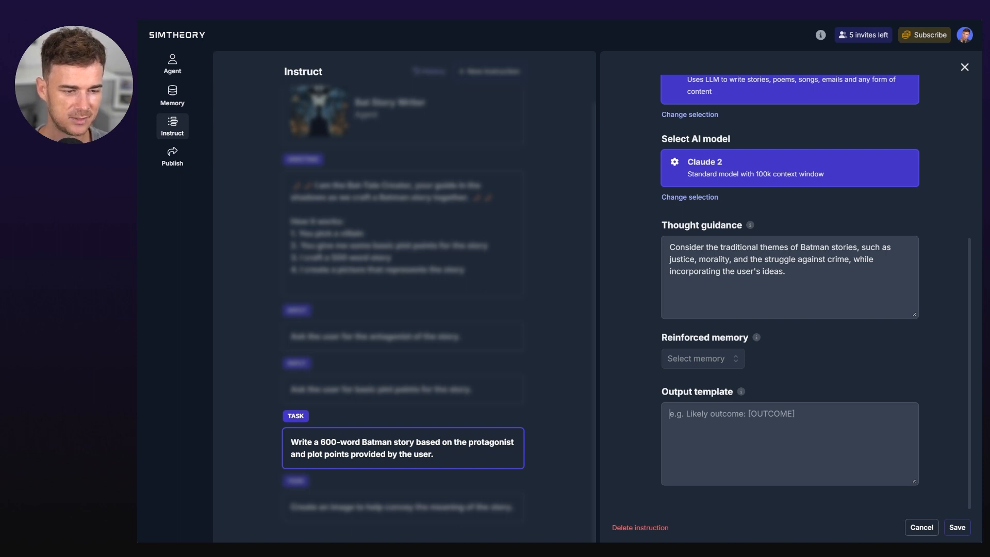
# Try an output template reading "Here is the story:" followed by "[STORY]" in the story-writing task, and discard the changes.
pyautogui.write('Here is the stor')
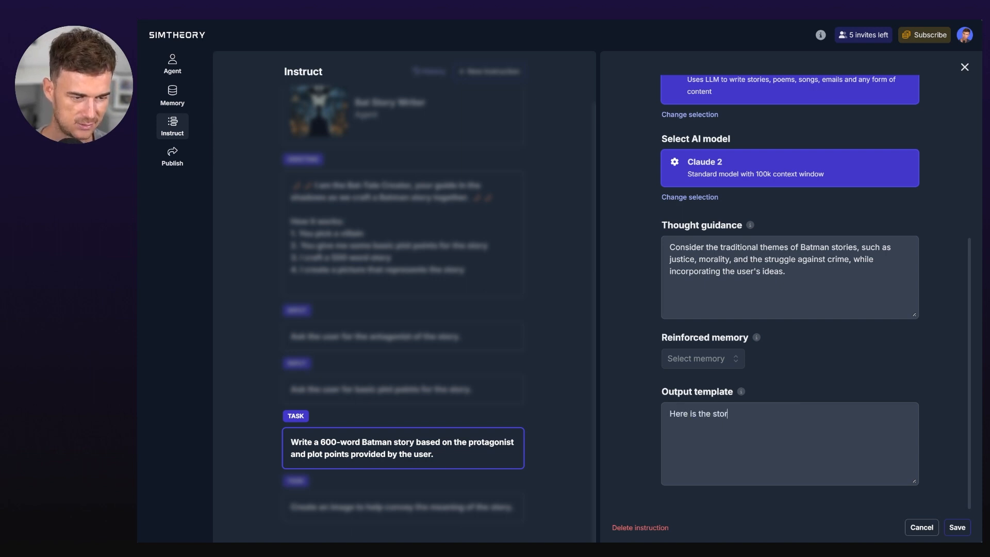
pyautogui.write('y')
pyautogui.press('Return')
pyautogui.press('Return')
pyautogui.write('[STORY')
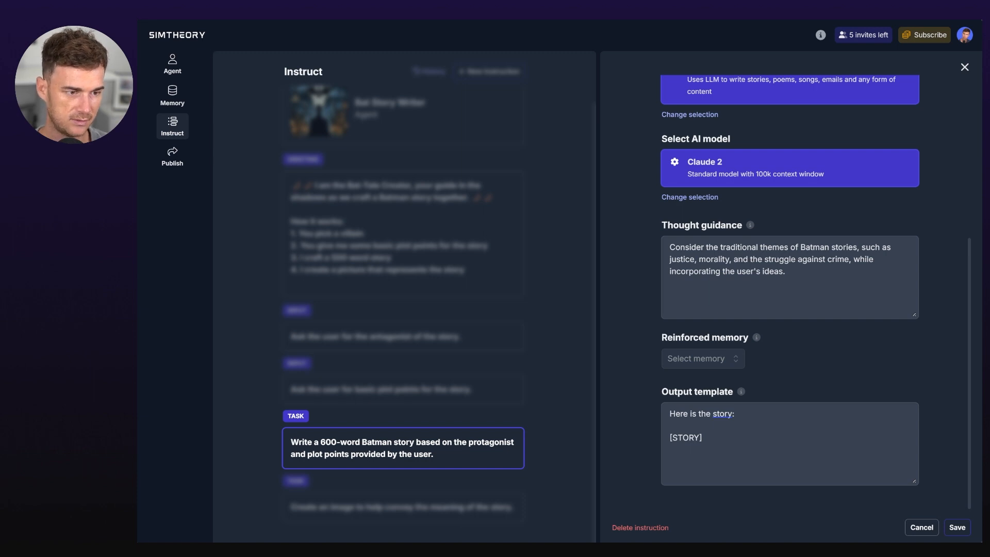
pyautogui.scroll(4, 790, 289)
pyautogui.scroll(-4, 790, 289)
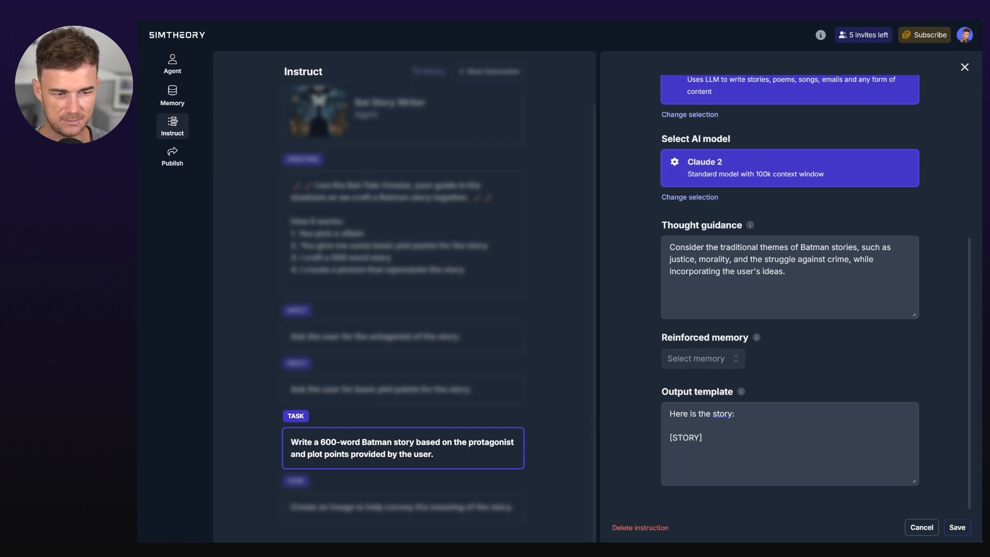
pyautogui.scroll(5, 790, 289)
pyautogui.press('Escape')
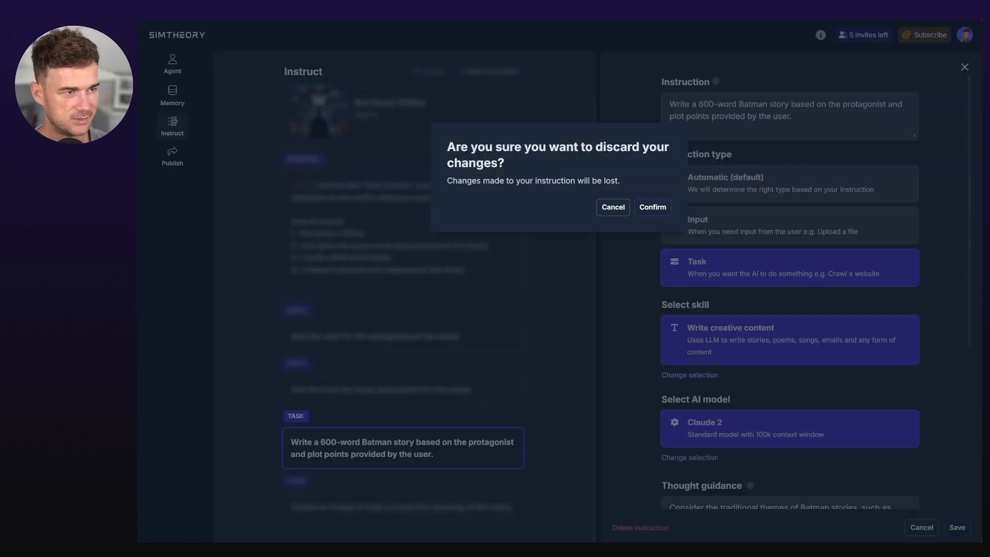
pyautogui.click(652, 207)
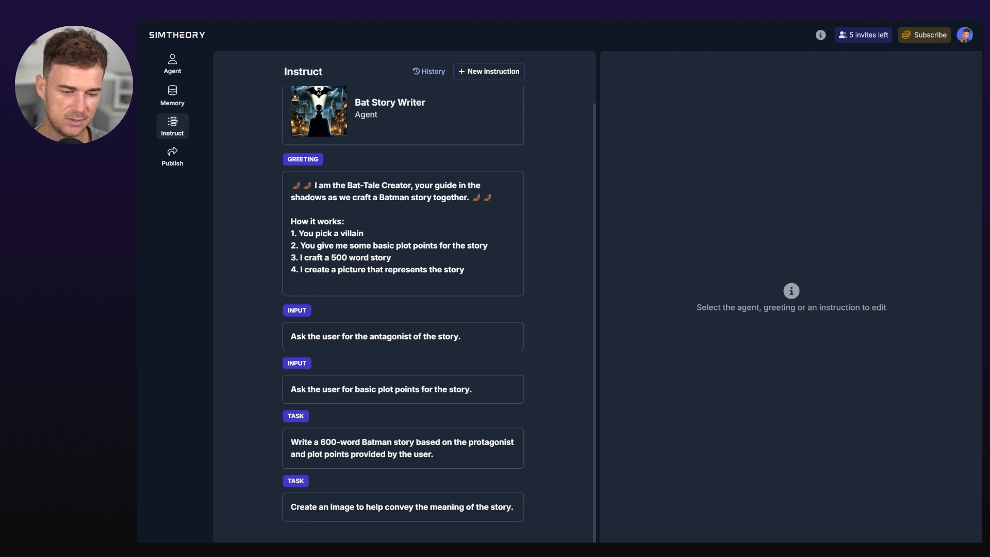
# Review the skill, AI model, skill model and thought guidance of the image creation task, and close it without saving.
pyautogui.click(403, 506)
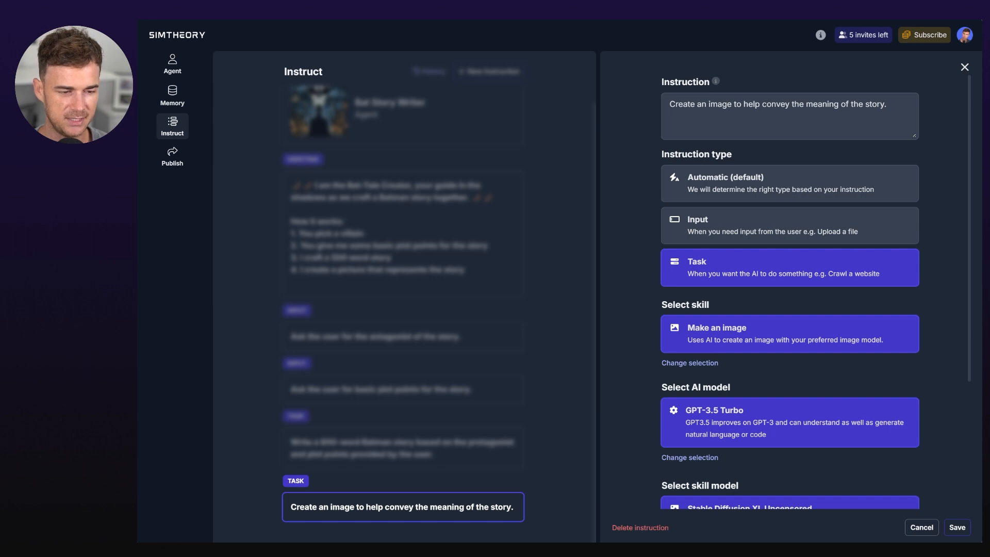
pyautogui.scroll(-3, 789, 291)
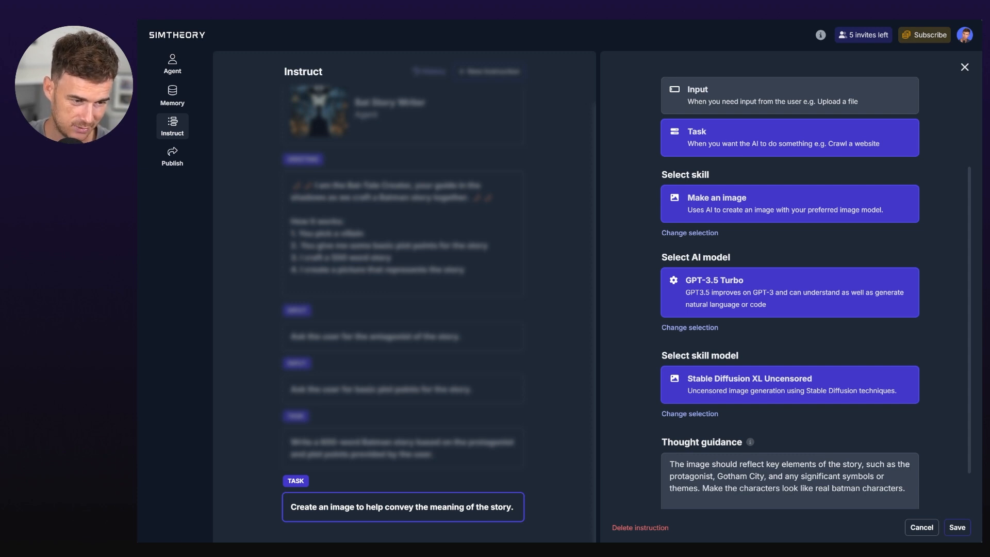
pyautogui.scroll(-1, 789, 283)
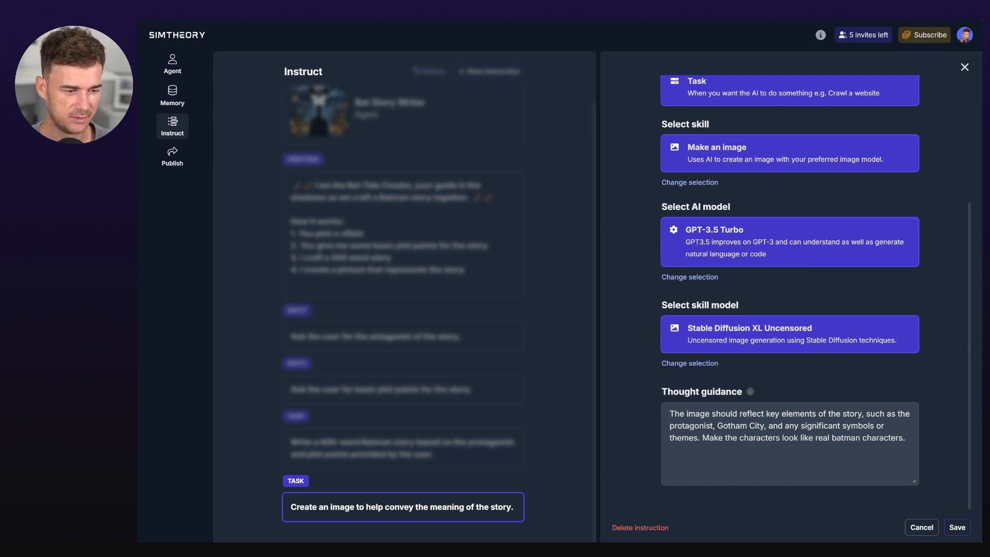
pyautogui.scroll(4, 790, 292)
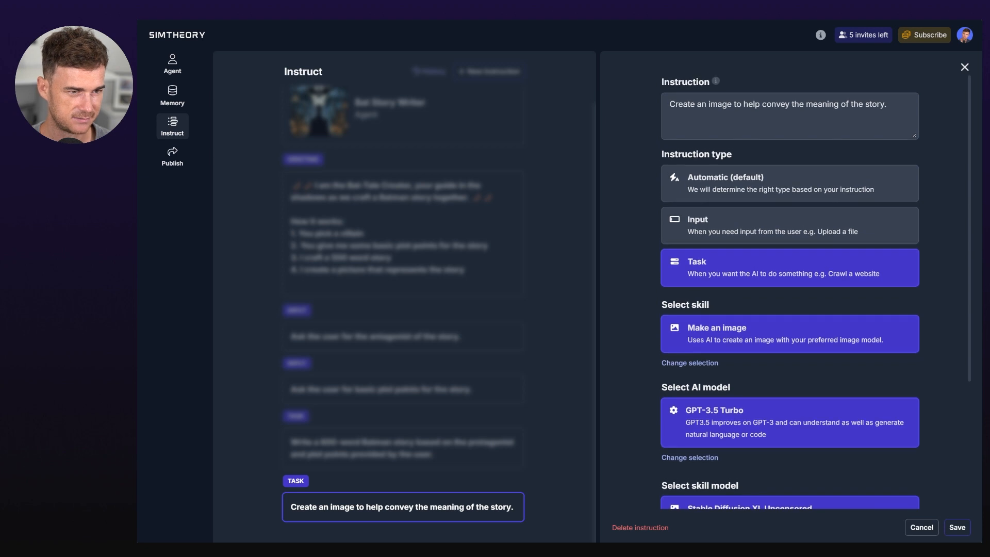
pyautogui.click(964, 67)
# Look over the order of the agent's instructions and its revision history, and close the history without restoring a revision.
pyautogui.scroll(1, 440, 314)
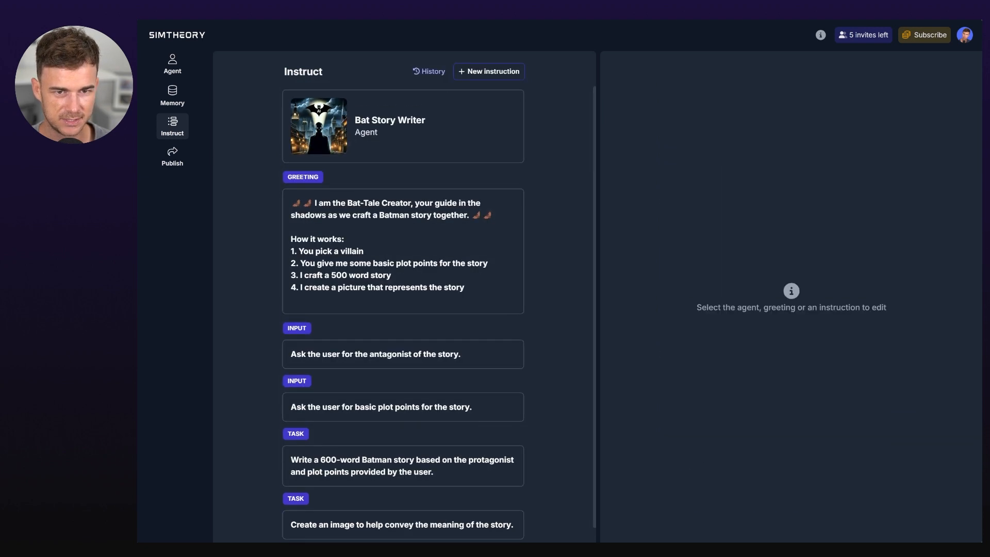
pyautogui.scroll(-1, 403, 448)
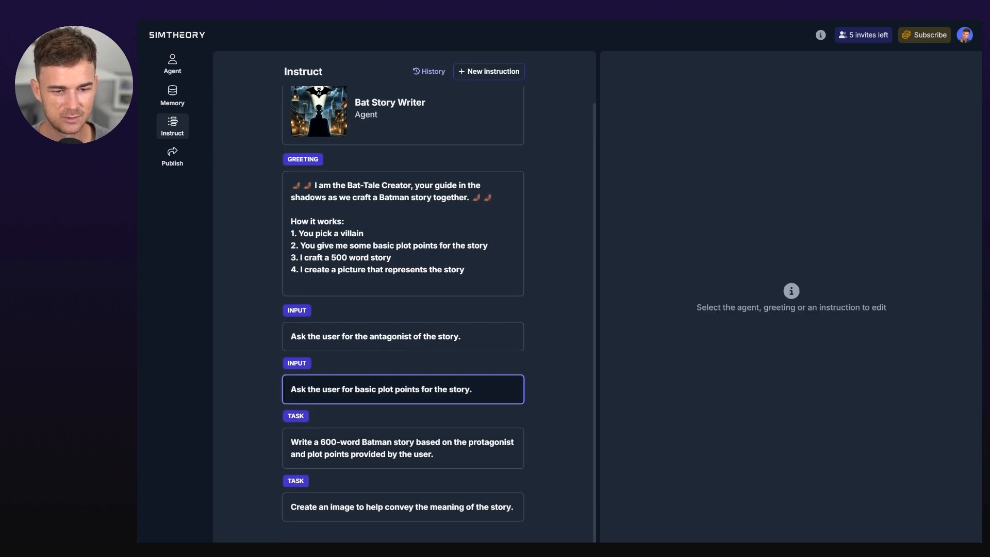
pyautogui.moveTo(403, 388)
pyautogui.mouseDown()
pyautogui.moveTo(453, 317)
pyautogui.moveTo(372, 327)
pyautogui.moveTo(399, 318)
pyautogui.moveTo(407, 338)
pyautogui.moveTo(485, 388)
pyautogui.moveTo(518, 353)
pyautogui.moveTo(397, 377)
pyautogui.moveTo(406, 310)
pyautogui.moveTo(403, 388)
pyautogui.mouseUp()
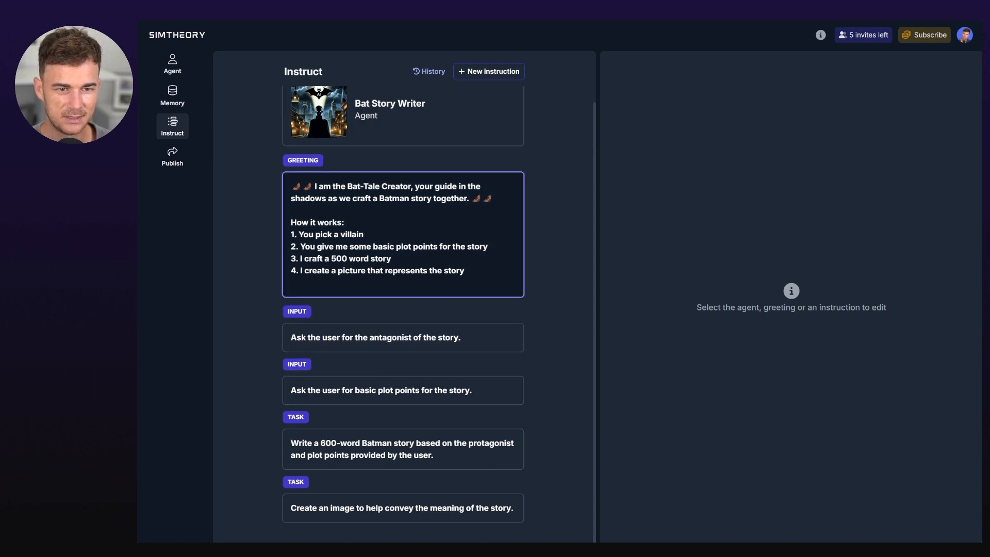
pyautogui.scroll(1, 403, 185)
pyautogui.click(429, 72)
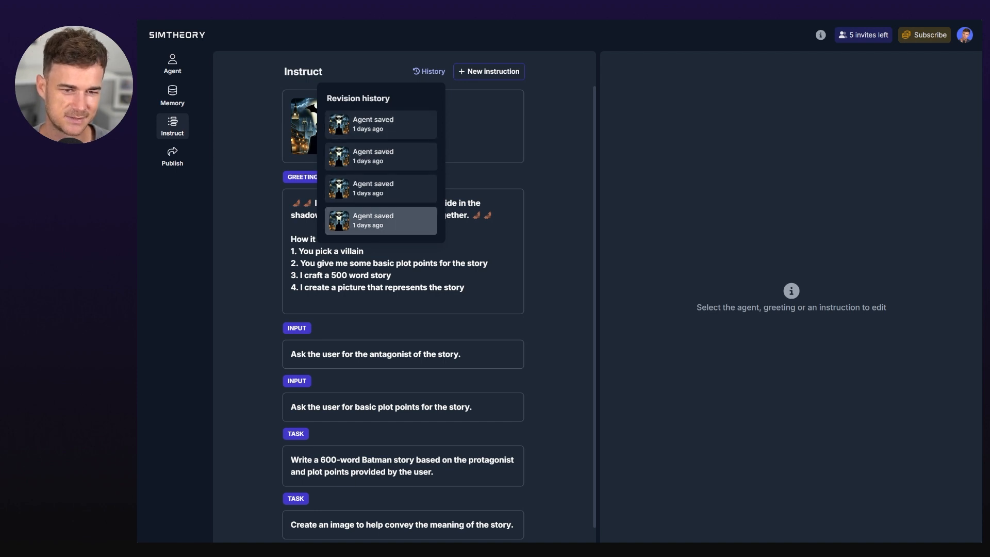
pyautogui.press('Escape')
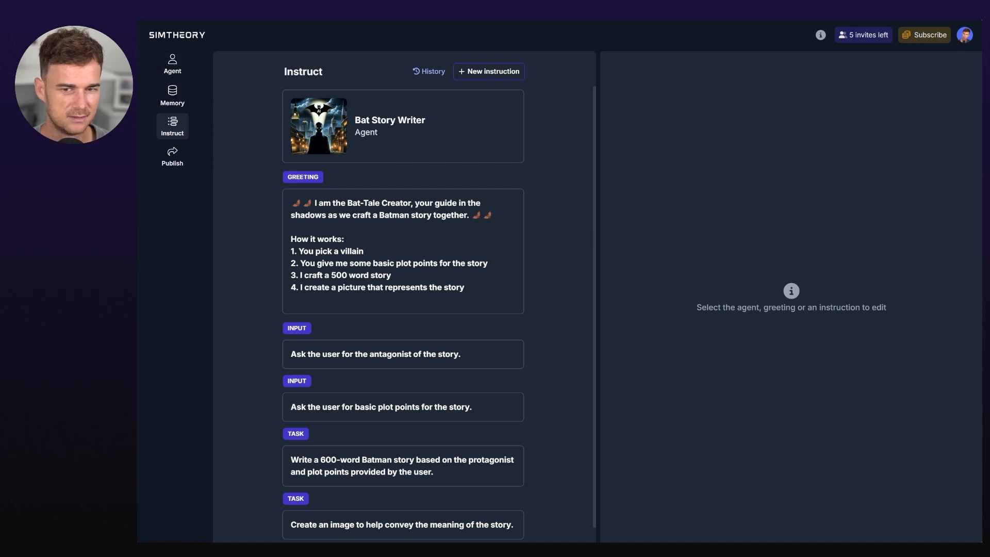
# Start a new session with the Bat Story Writer, expand its full greeting and choose Mr. Freeze as the villain.
pyautogui.click(172, 65)
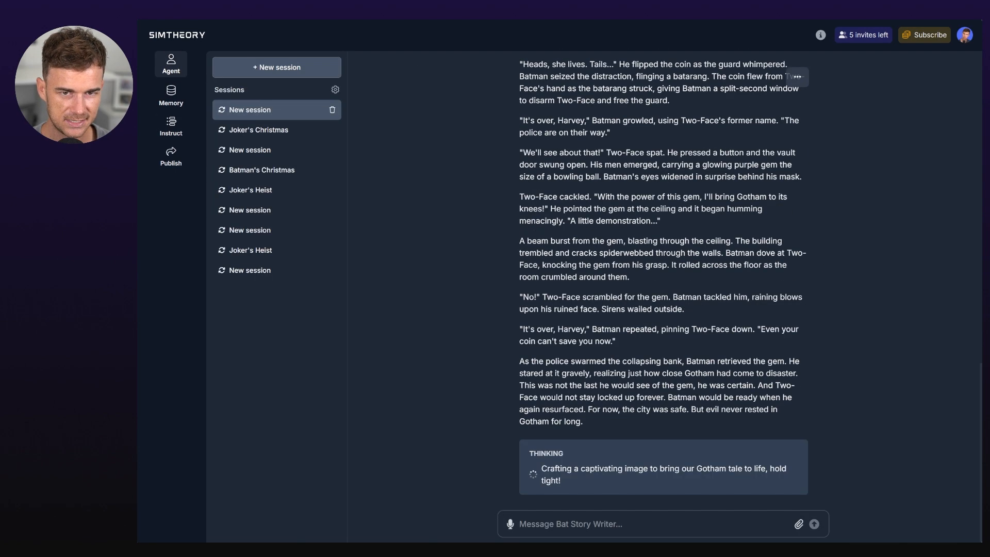
pyautogui.click(277, 67)
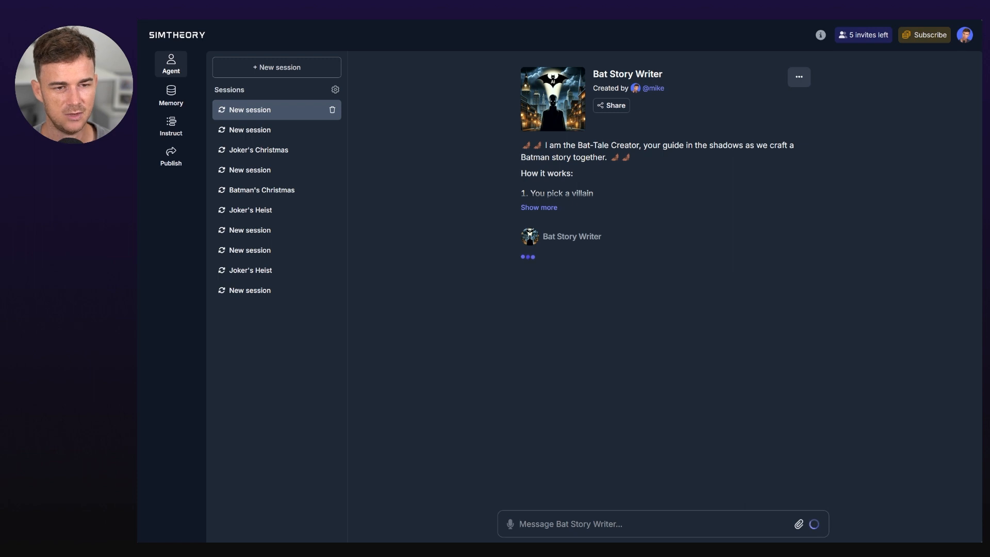
pyautogui.click(539, 208)
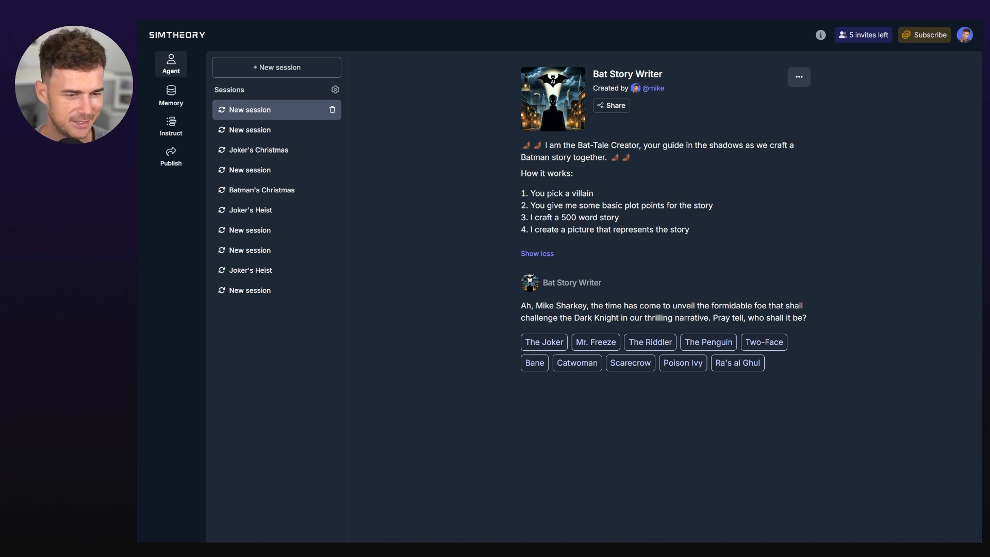
pyautogui.click(596, 343)
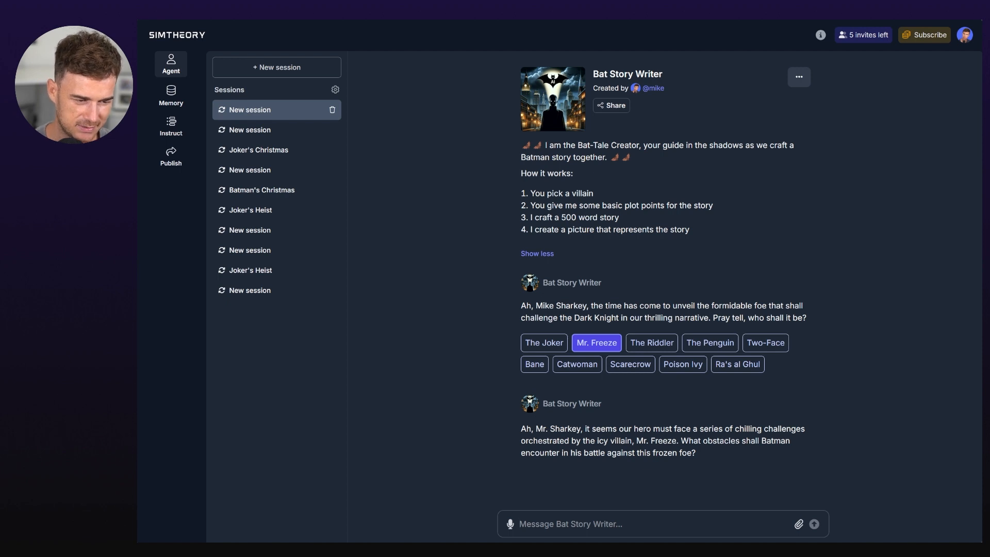
# Send the plot point "he tries to rob the bank but accidently freezes himself" to the Bat Story Writer.
pyautogui.write('he tri')
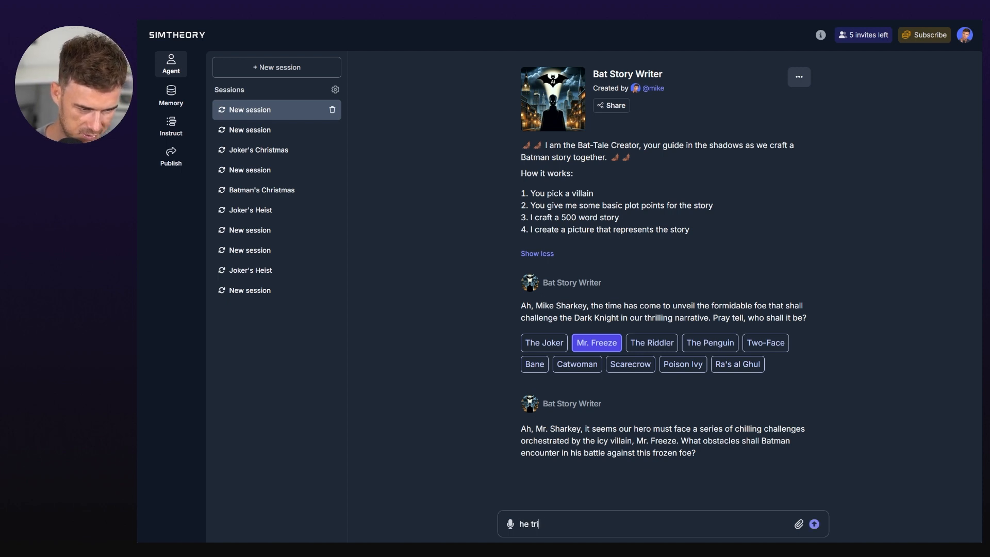
pyautogui.write('es to rob the bank ')
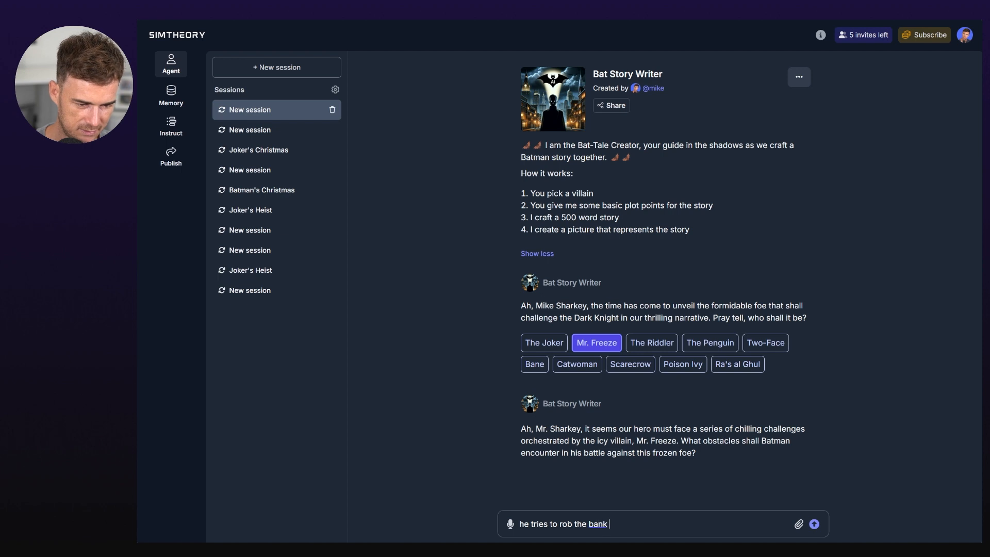
pyautogui.write('but accice')
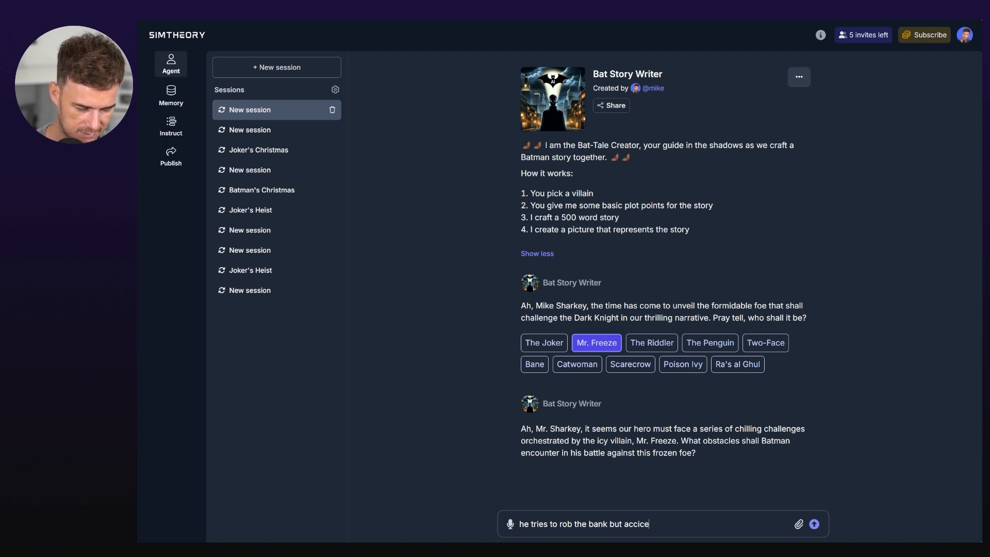
pyautogui.press('BackSpace')
pyautogui.press('BackSpace')
pyautogui.write('dently freezes himse')
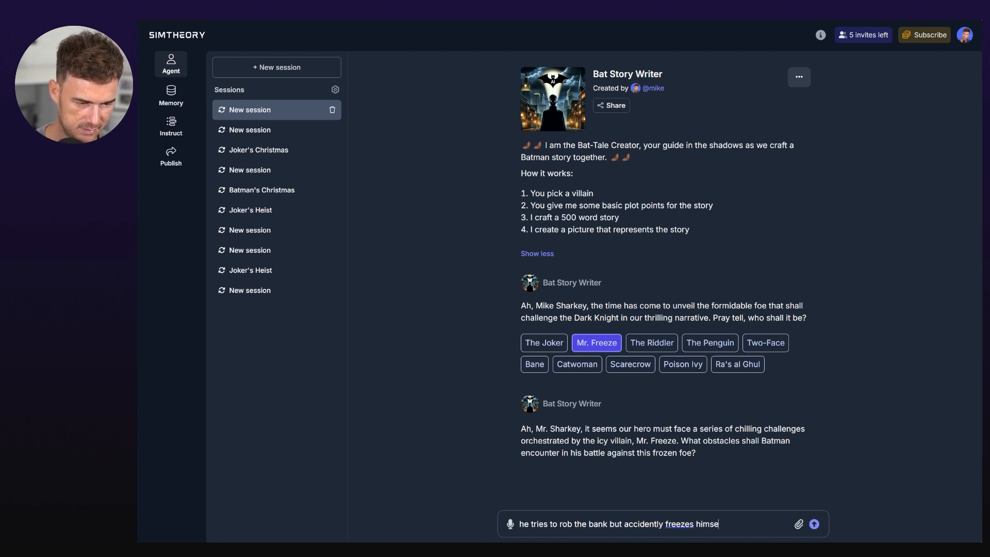
pyautogui.write('lf')
pyautogui.press('Return')
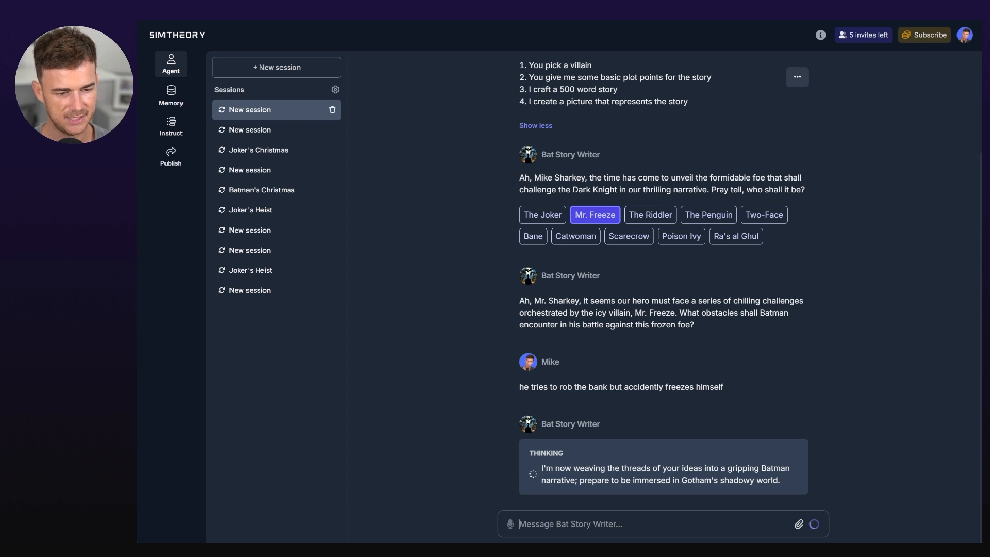